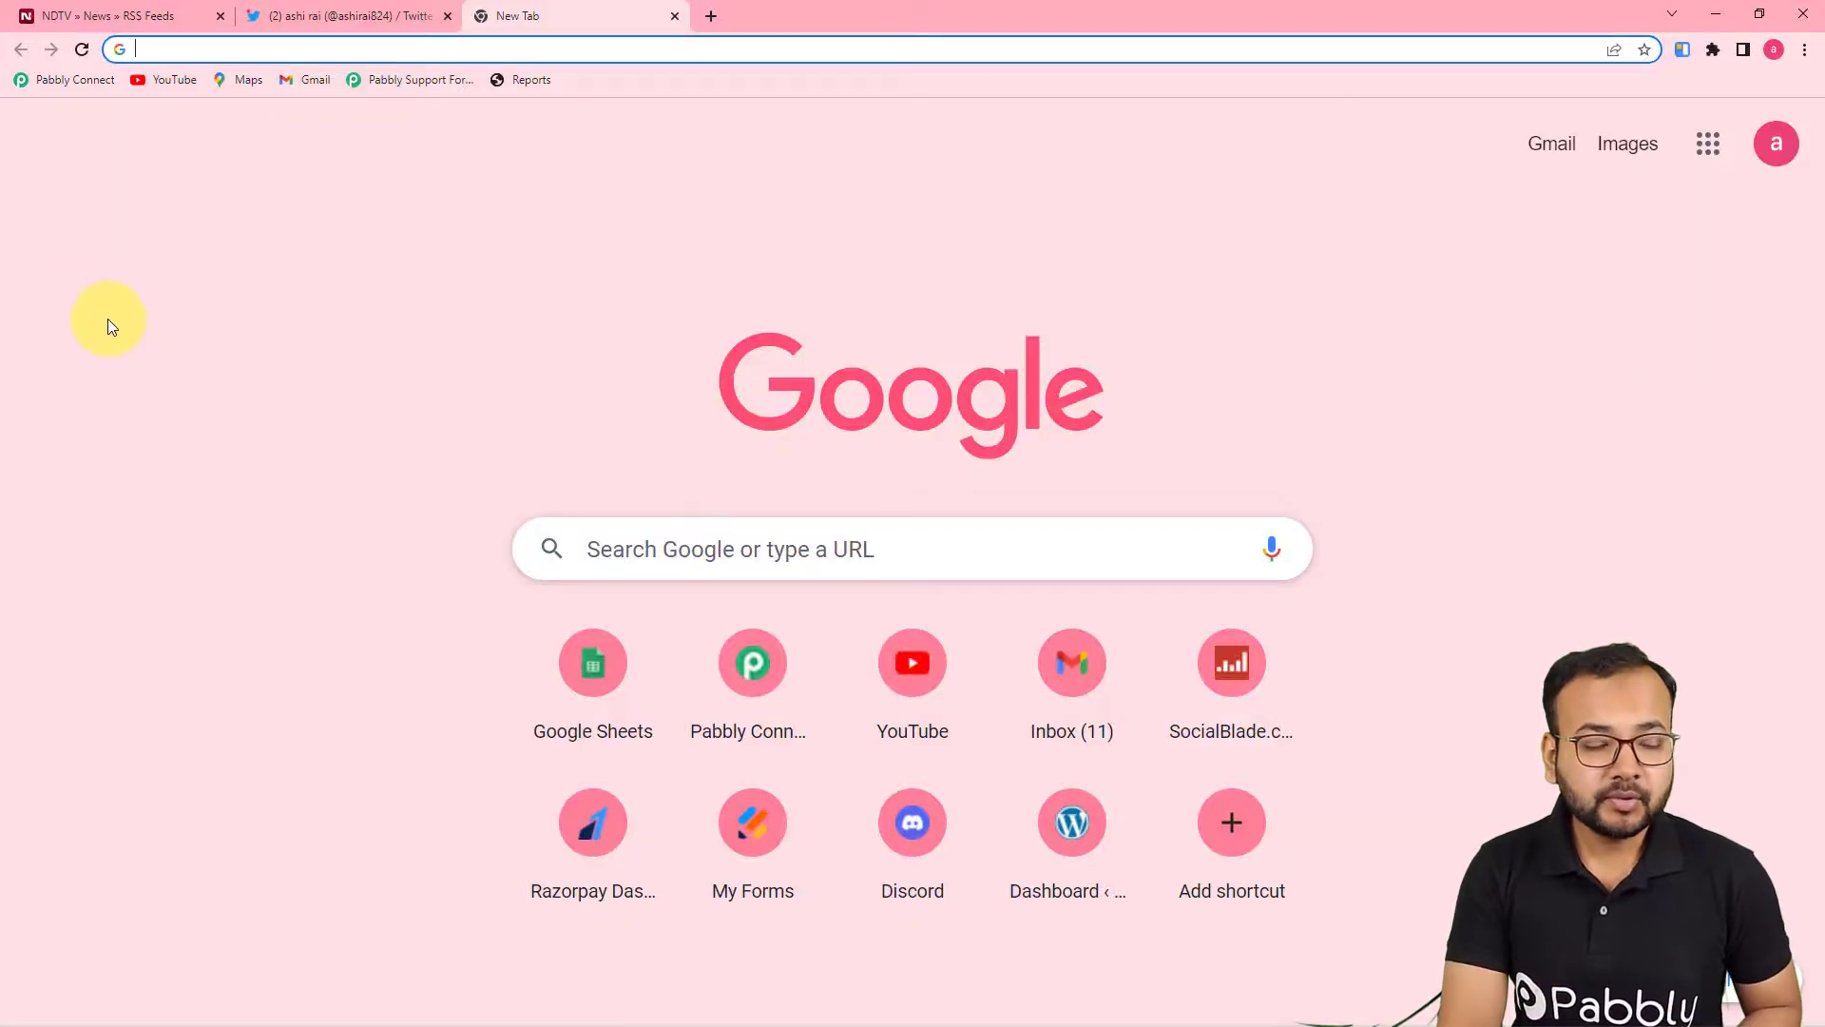
- Open Pabbly Connect and create a workflow named "Share RSS Feeds from Twitter Handle Automatically"
left_click(84, 80)
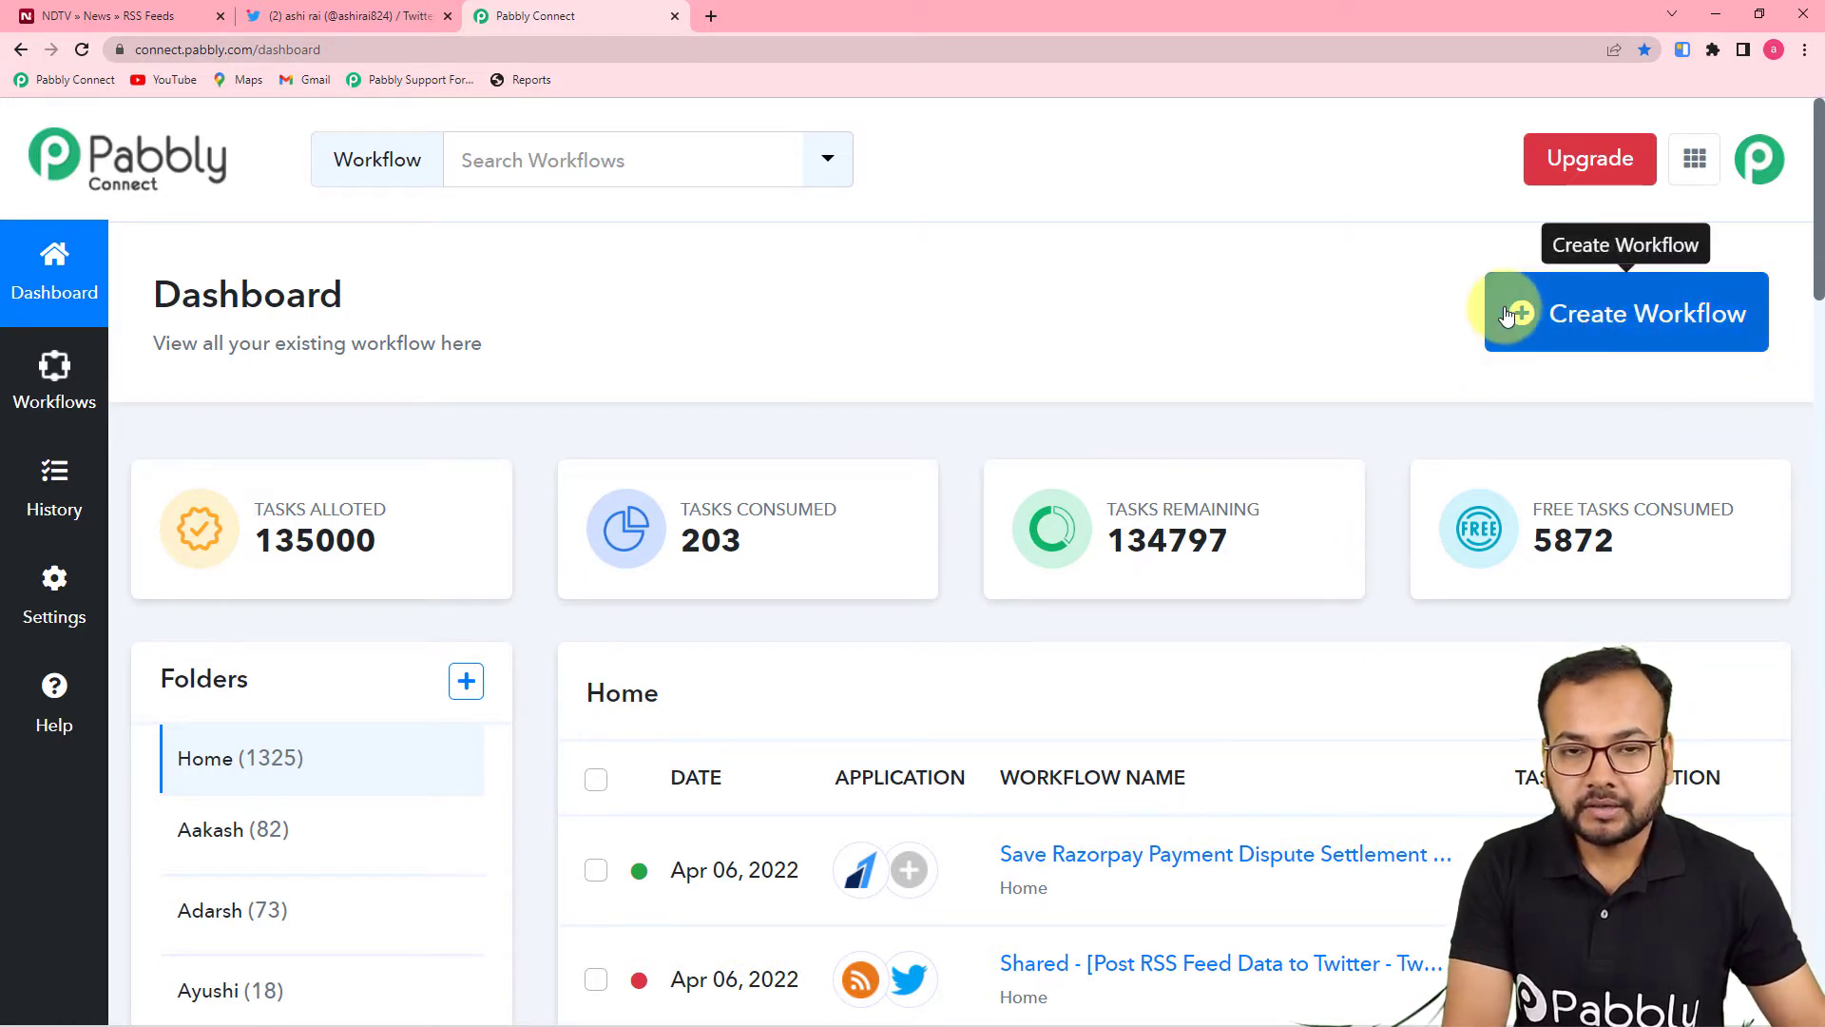
left_click(1583, 324)
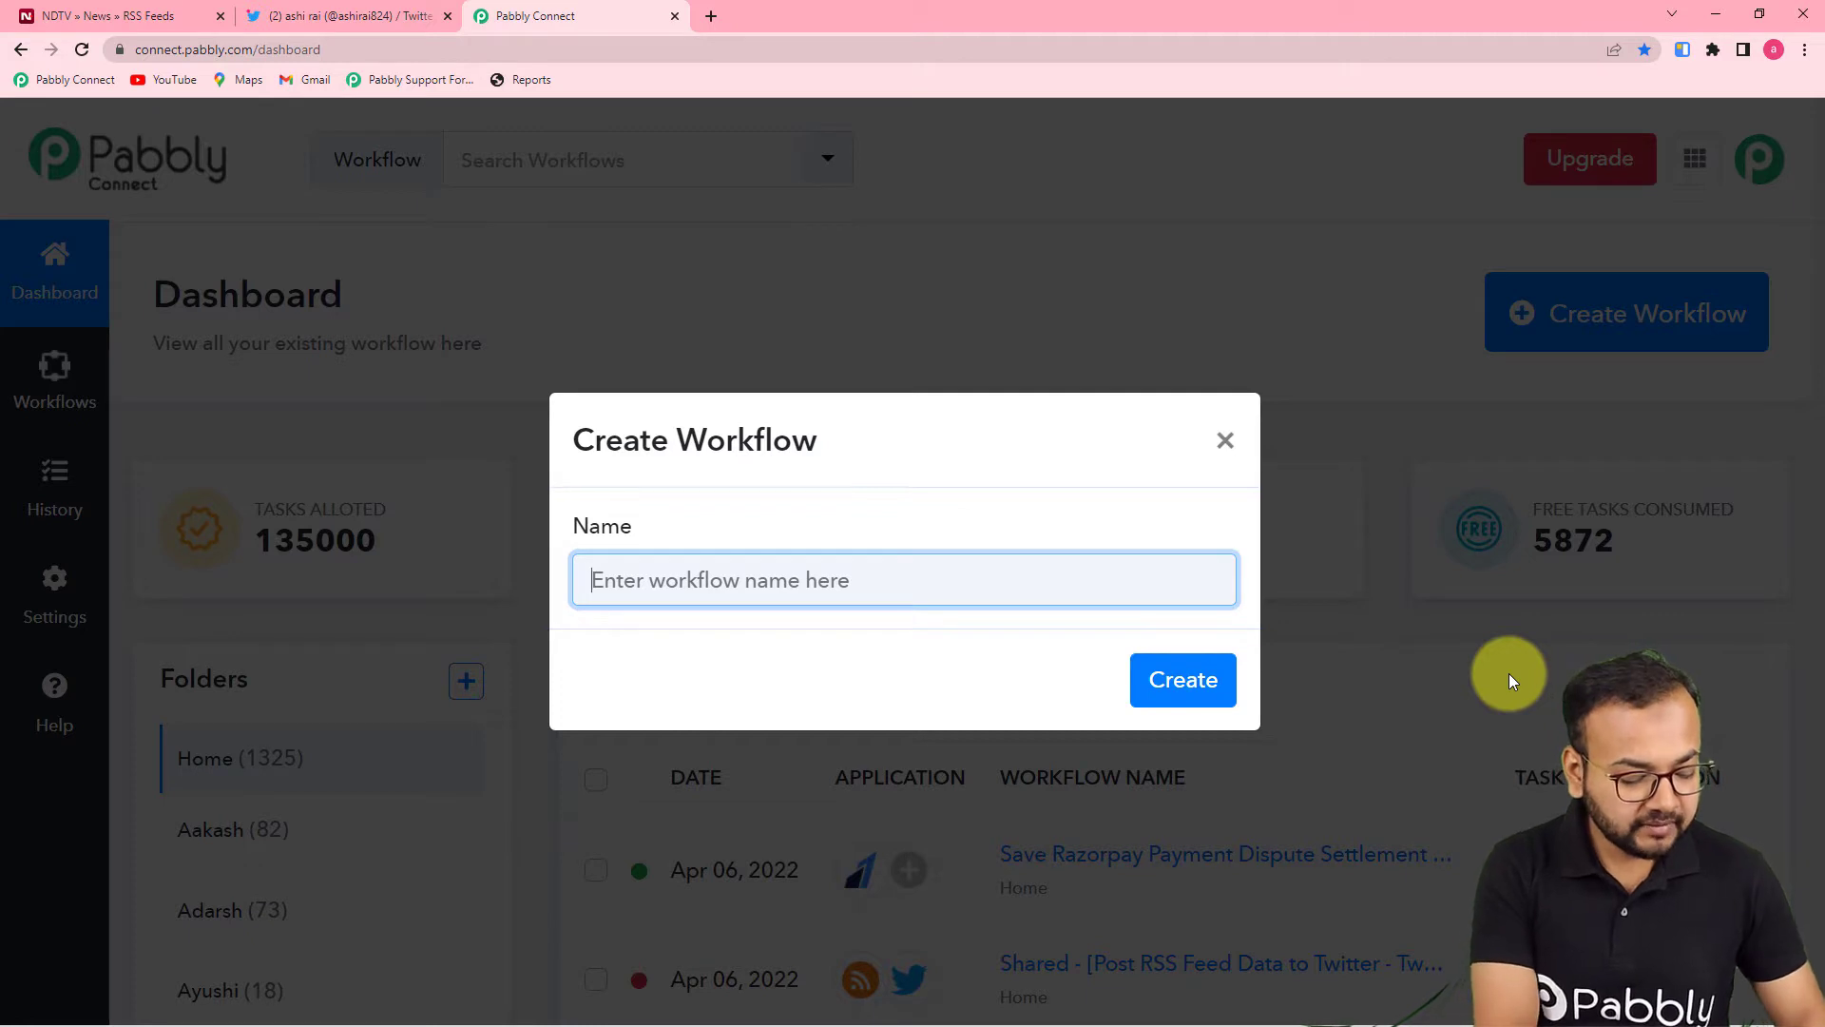
type("D")
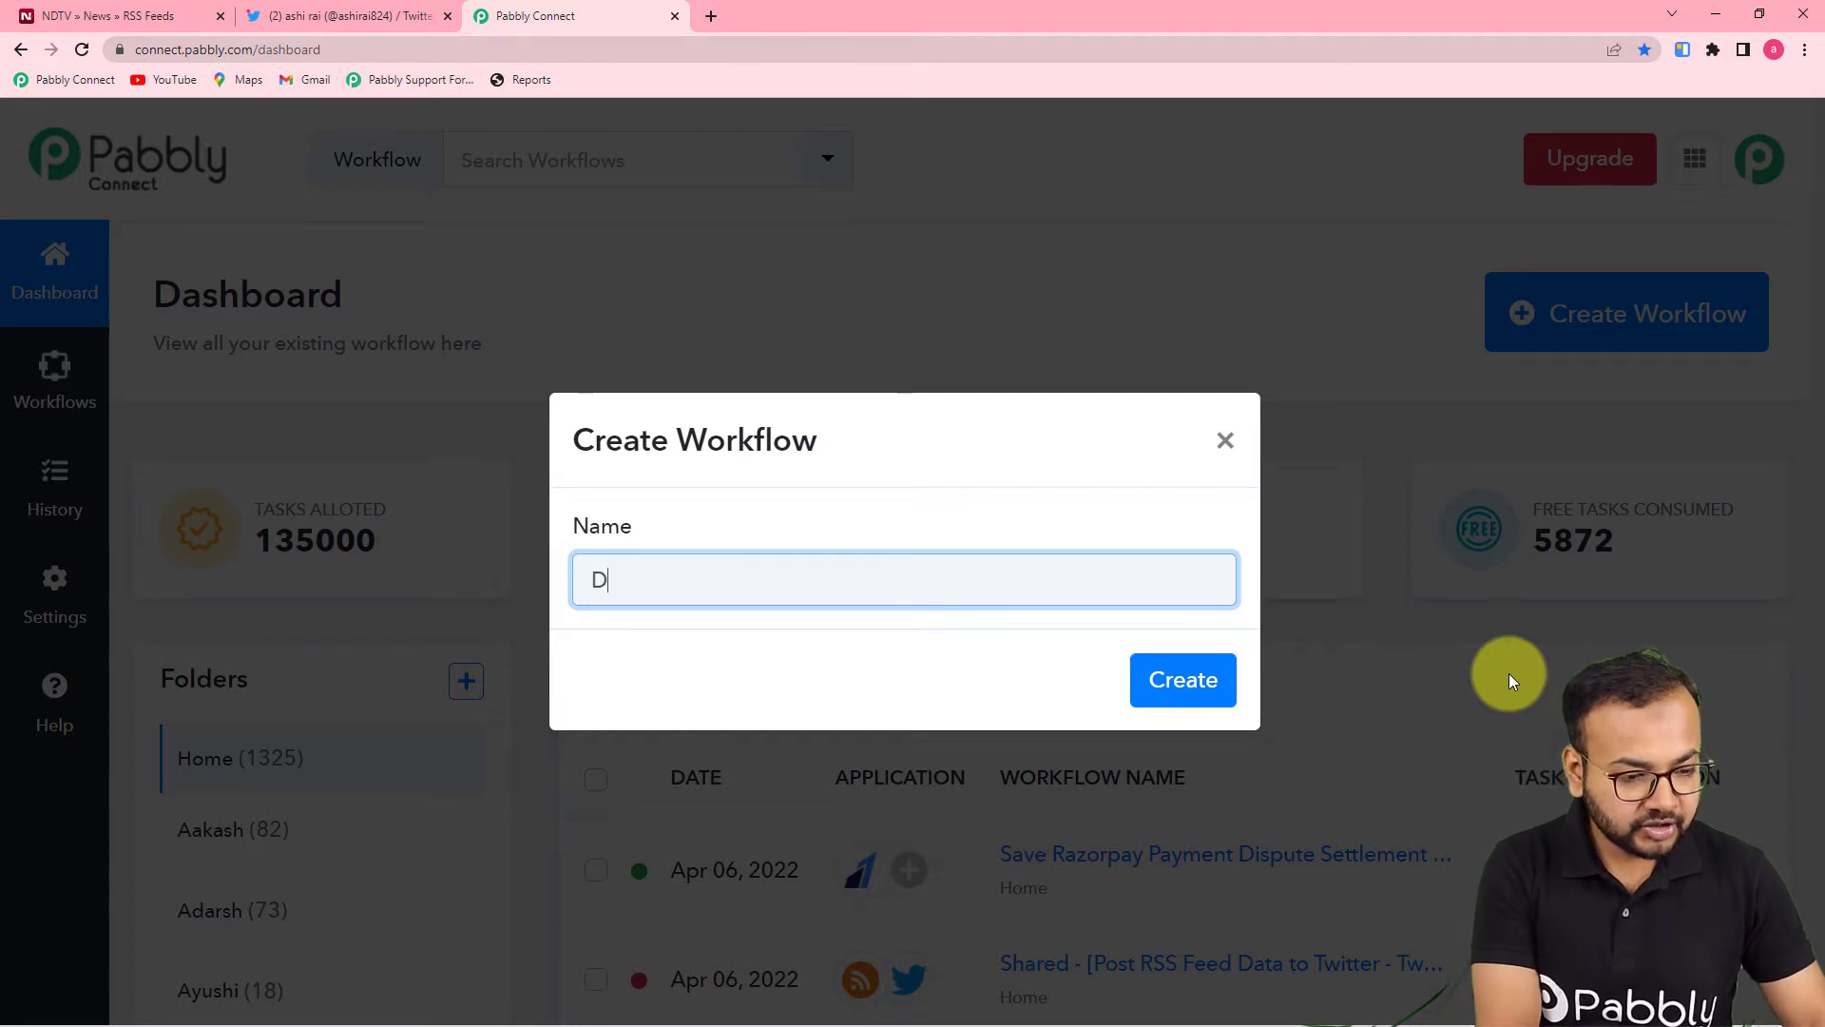
type("Sha")
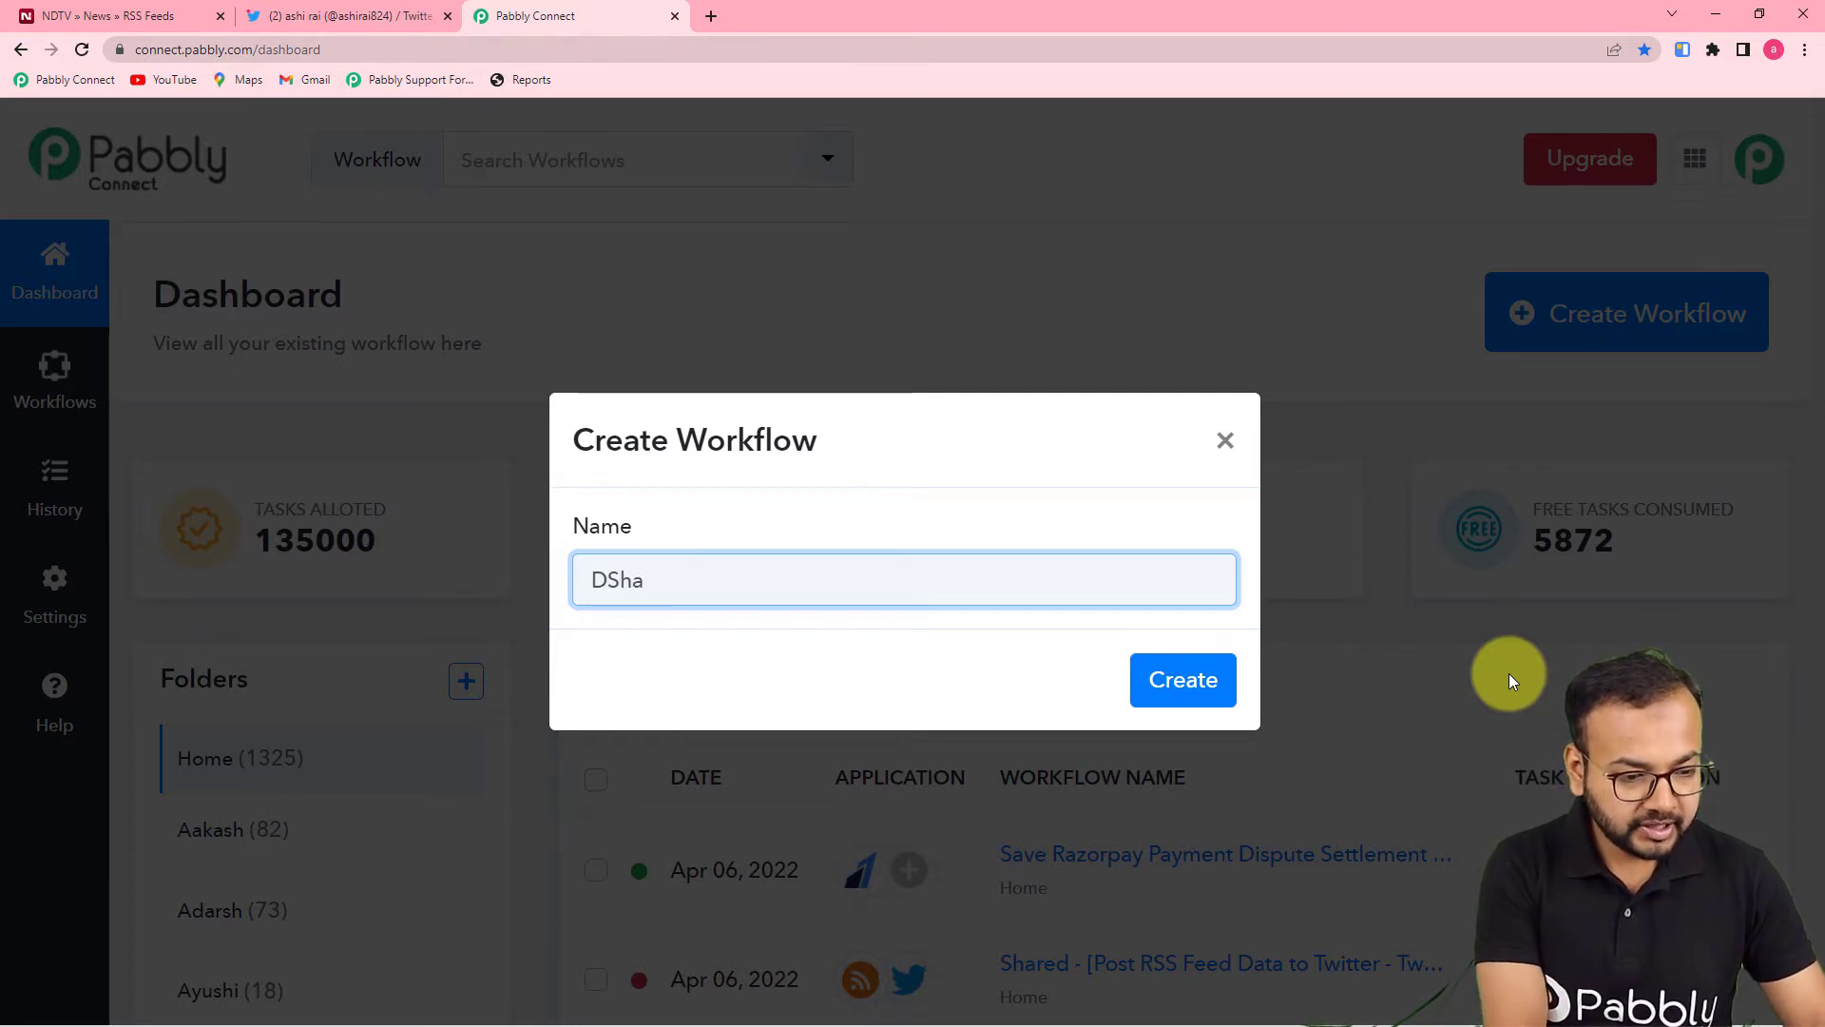
key("BackSpace")
key("BackSpace")
key("BackSpace")
key("BackSpace")
type("Share RSS")
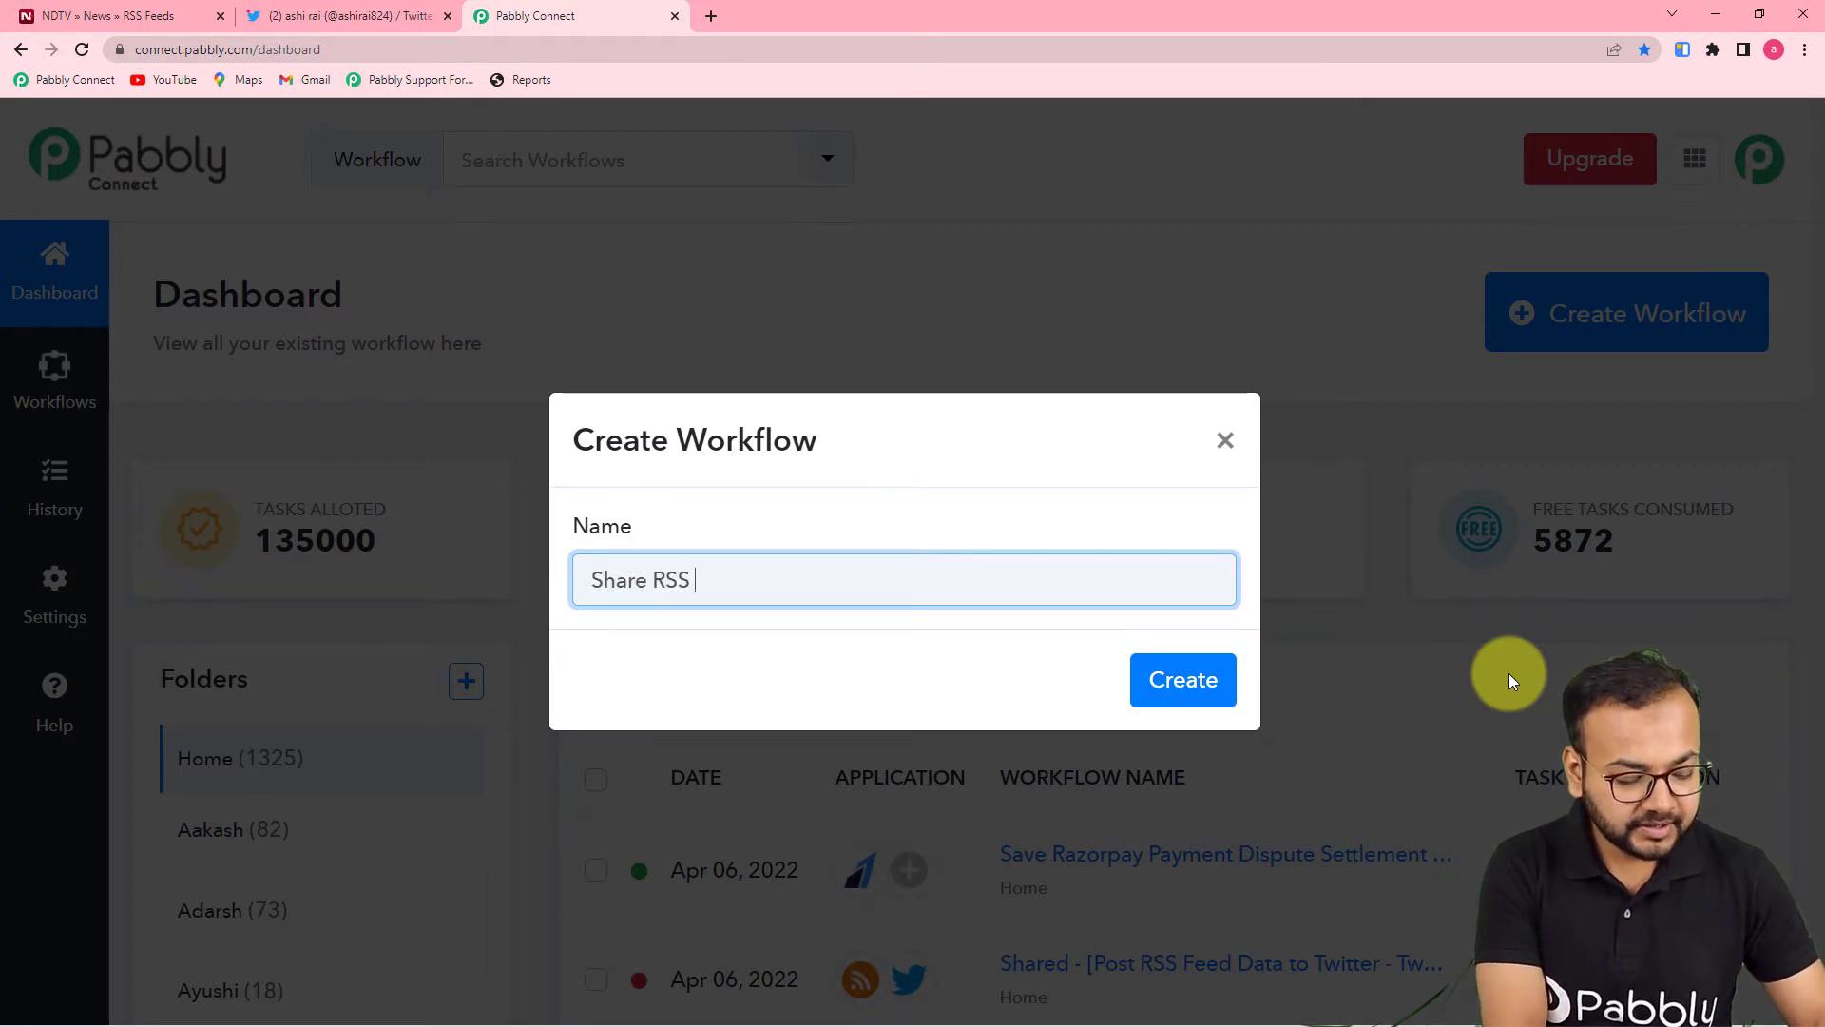
type(" Feeds from T")
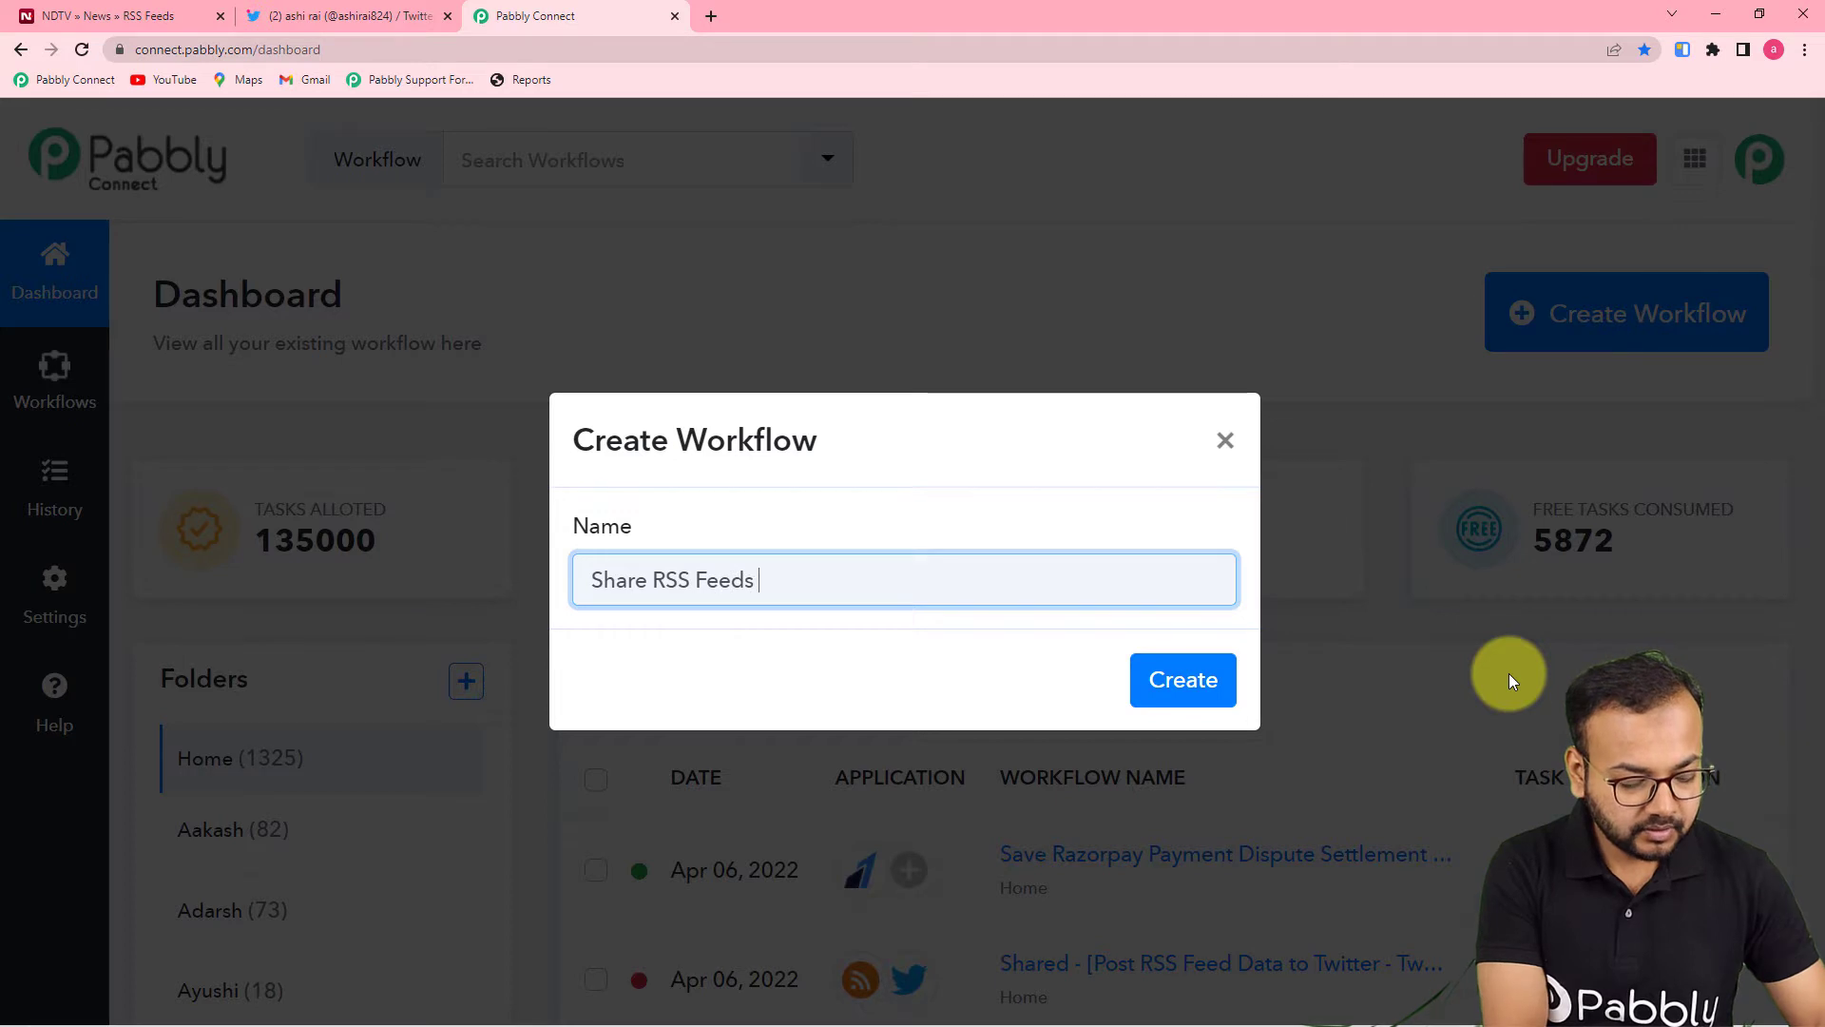
type("w")
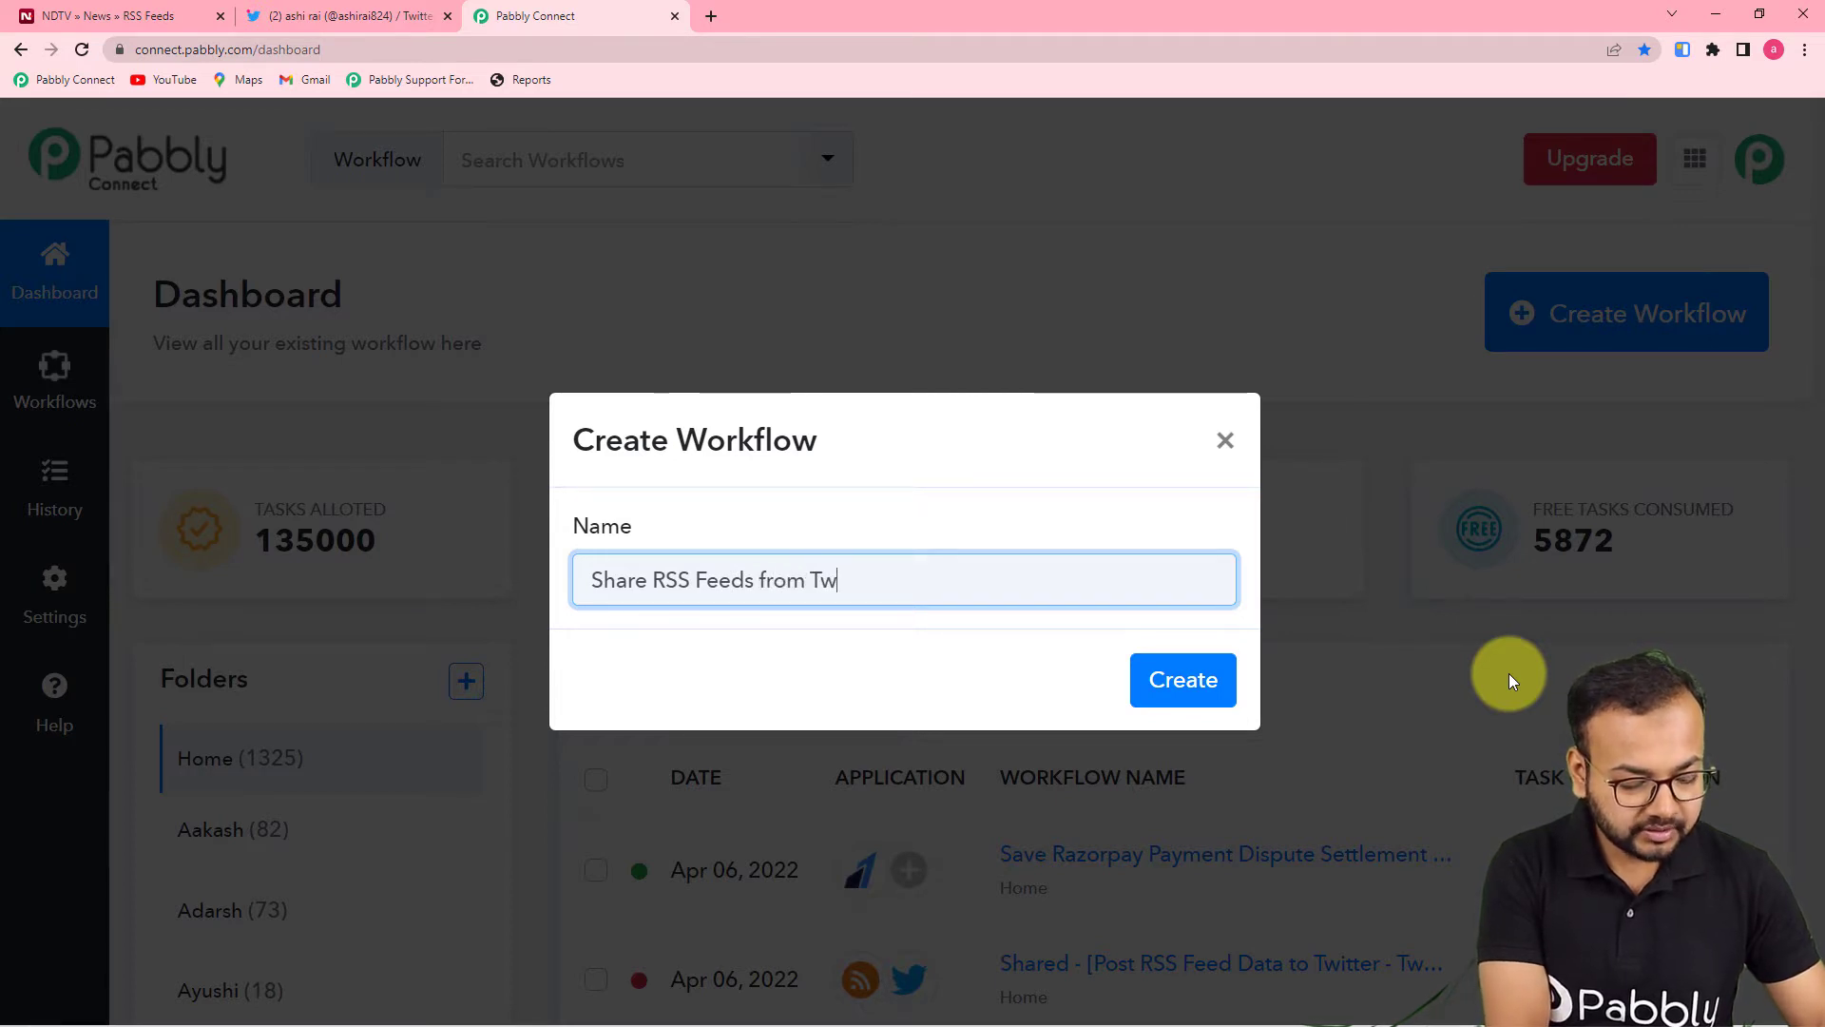
type("itter H")
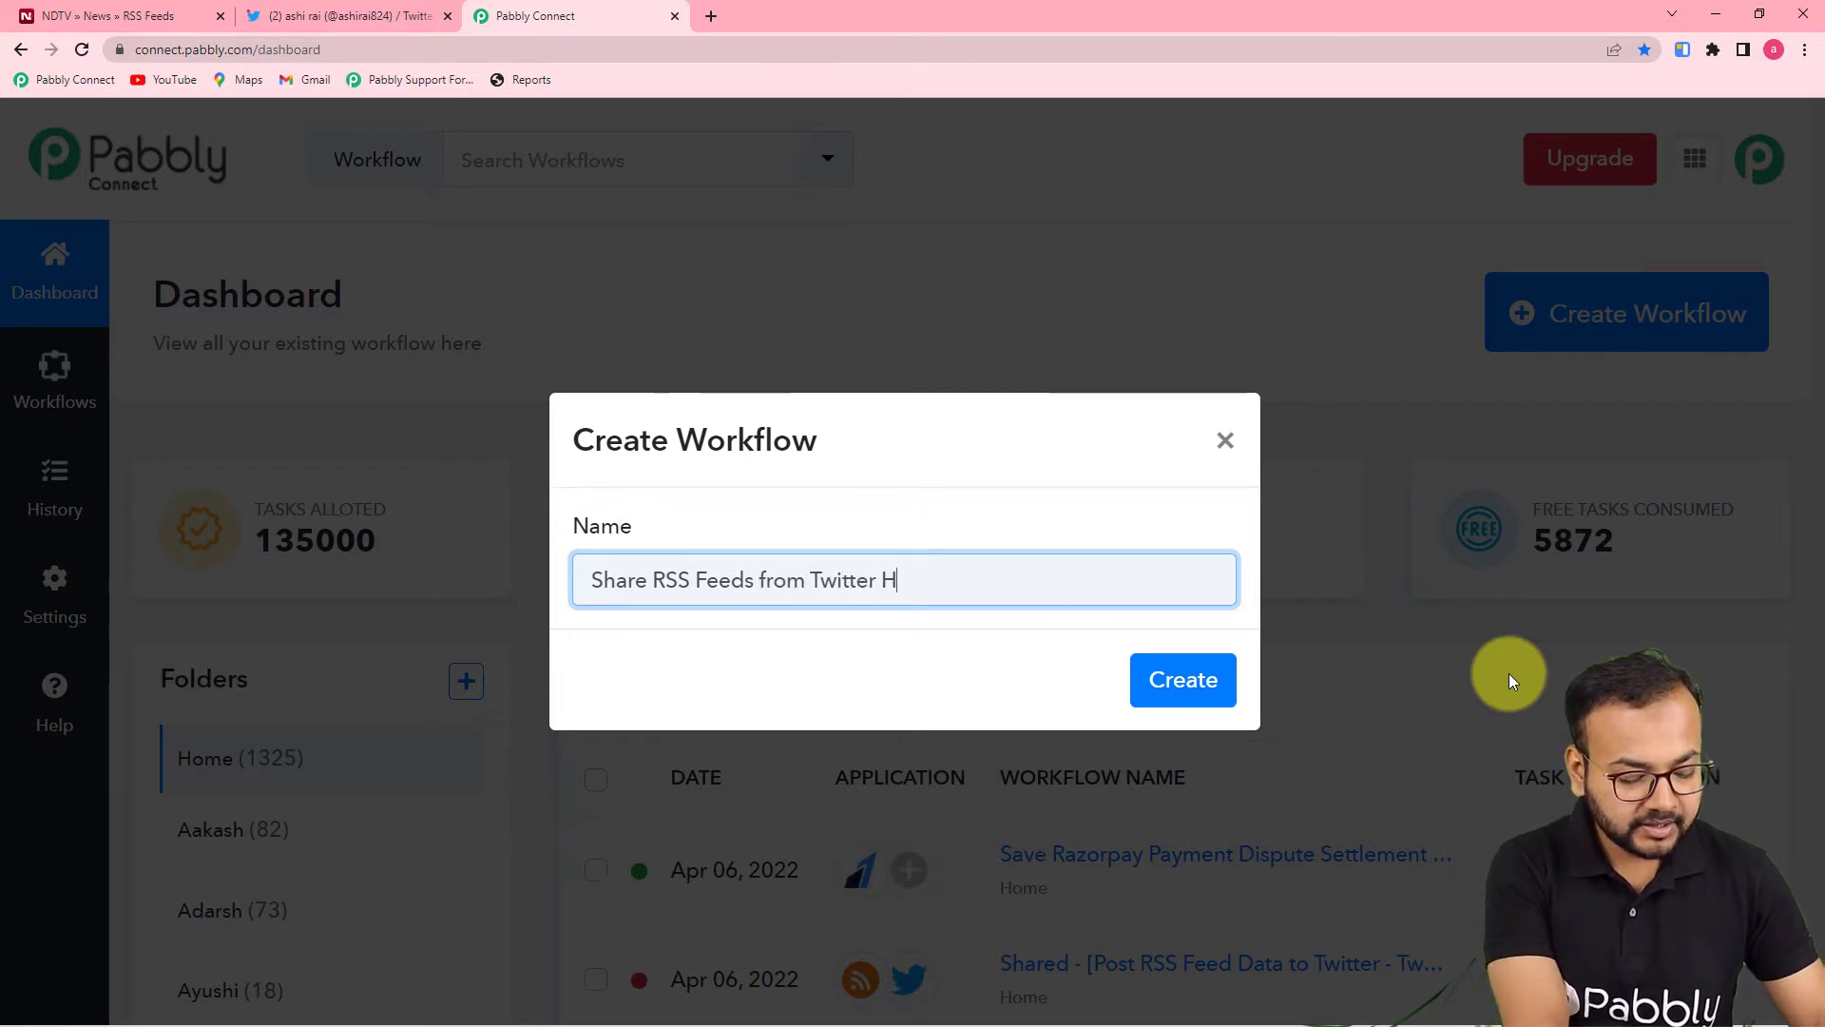
type("andle Au")
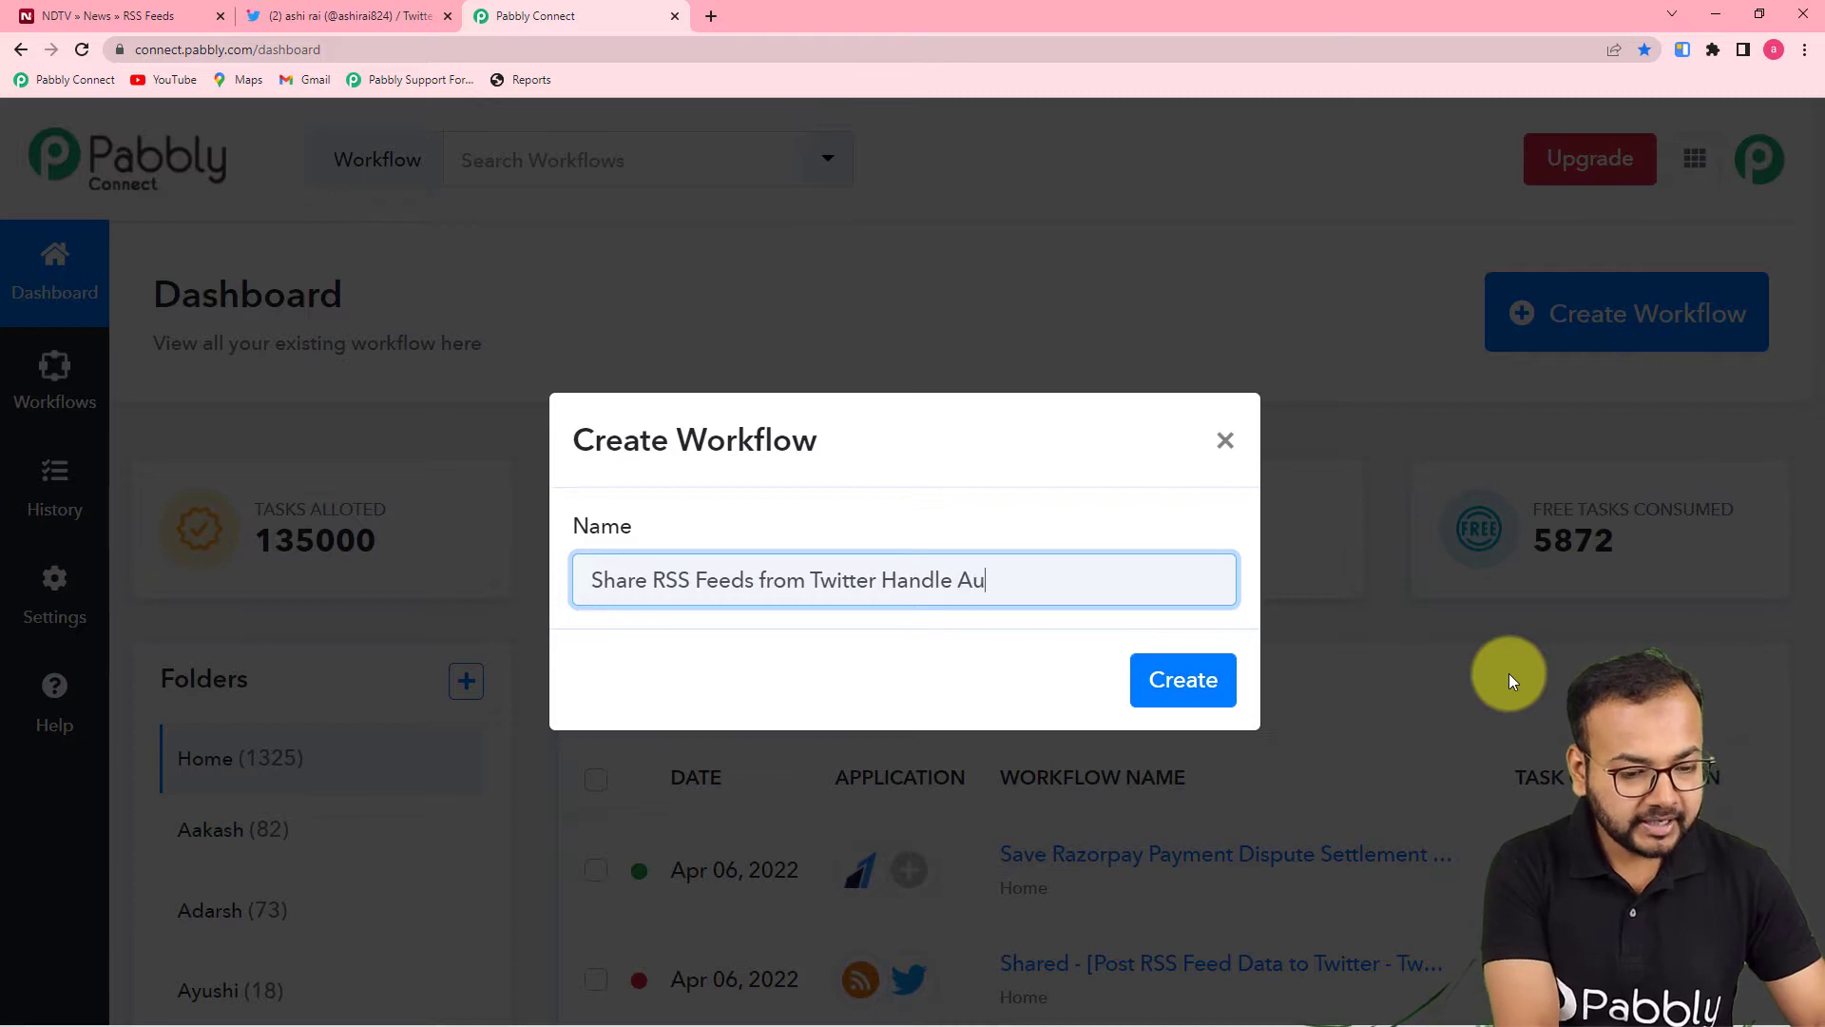
type("tomatically")
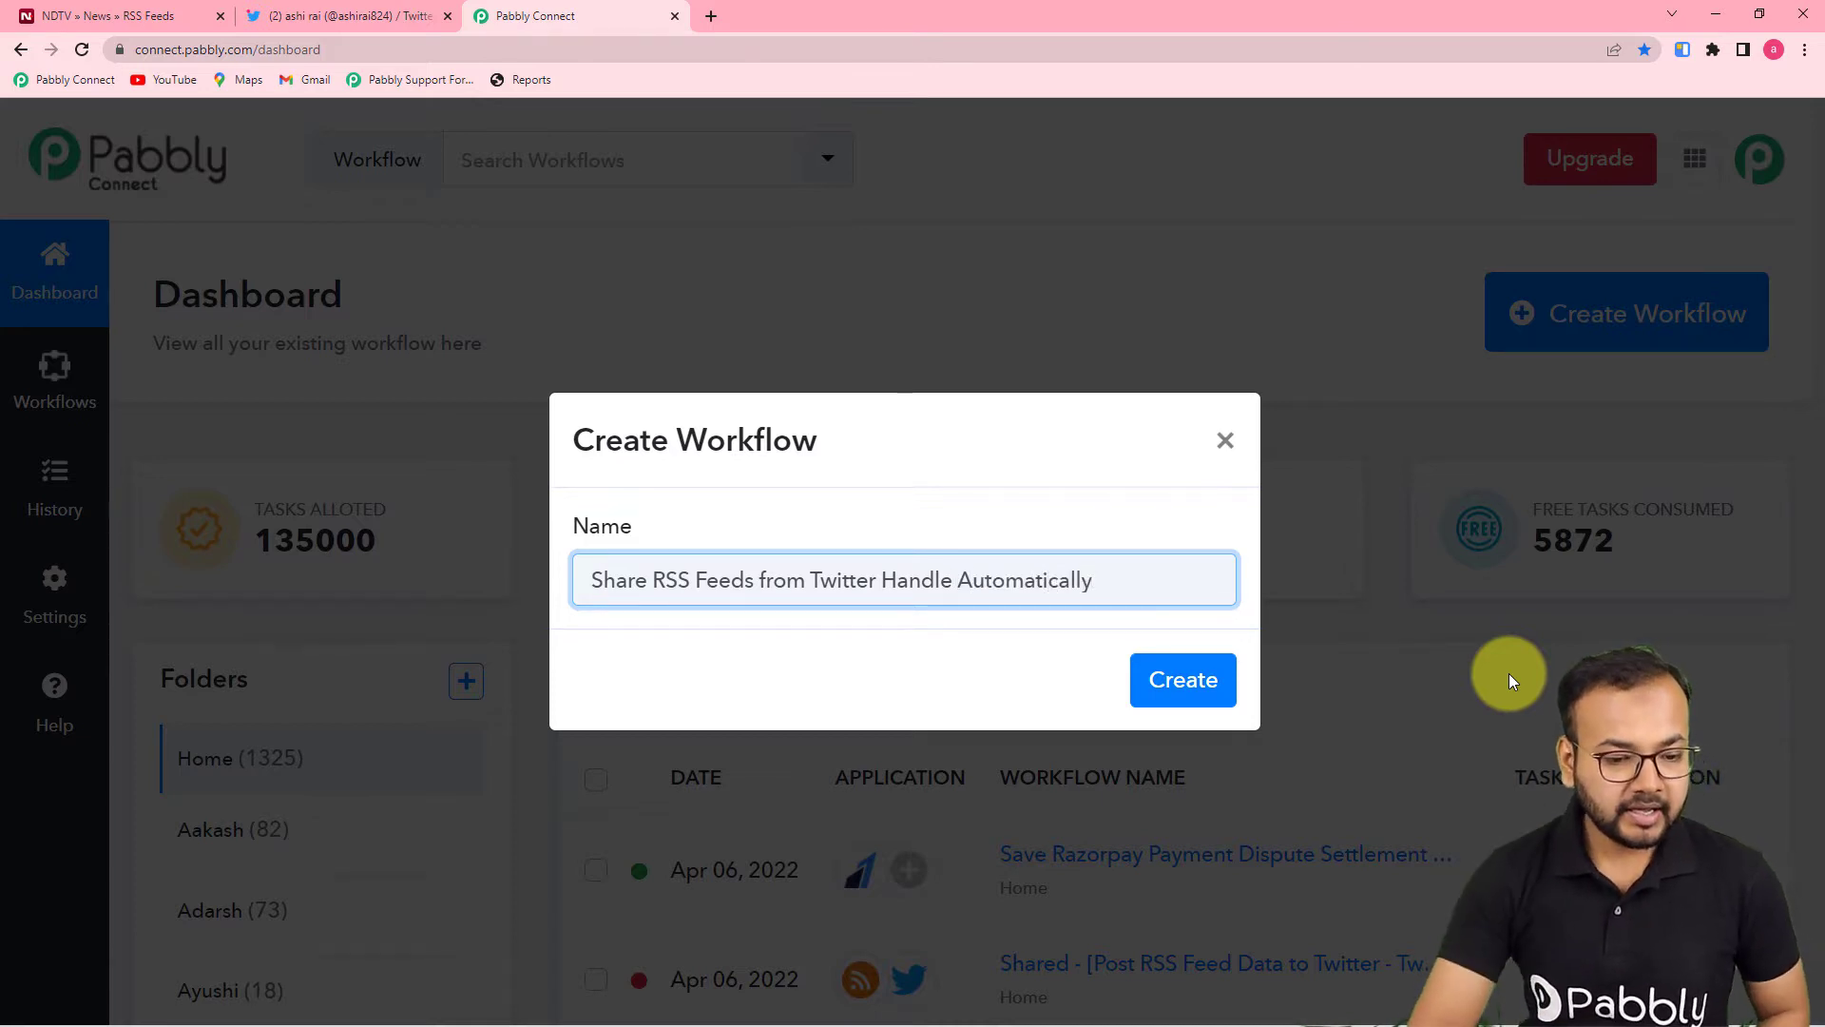
left_click(1071, 665)
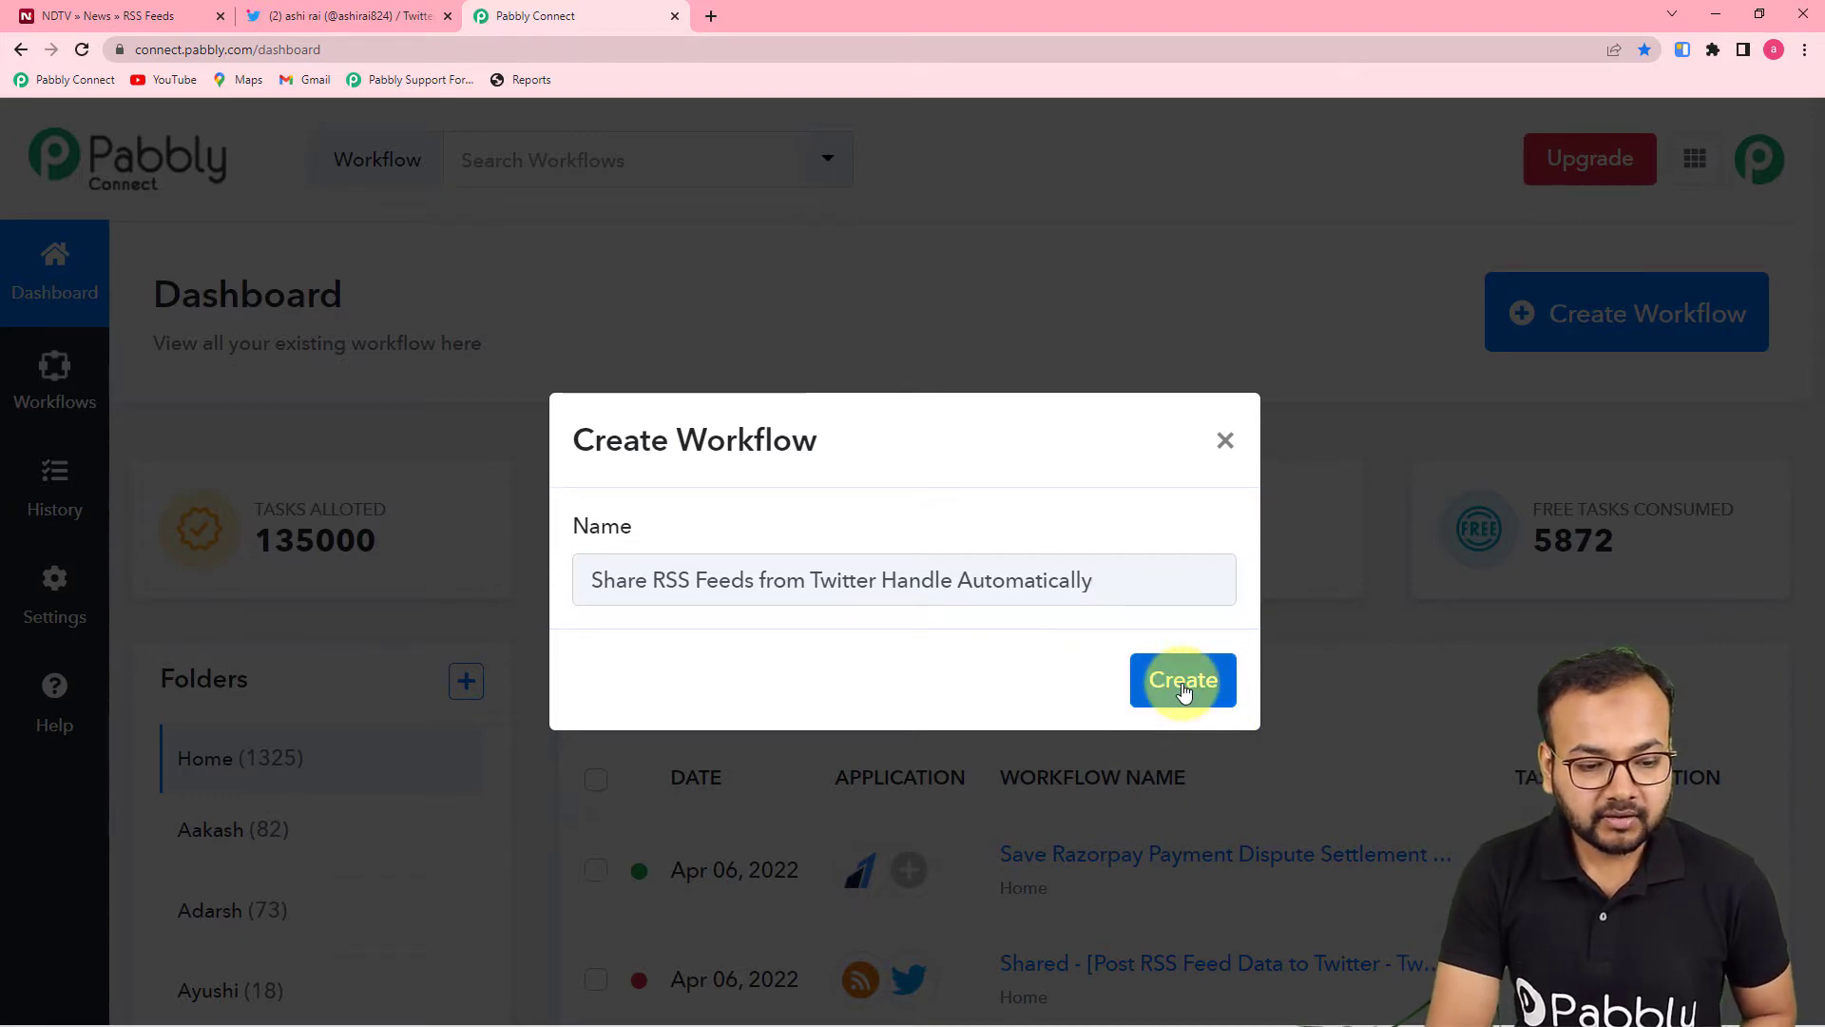
left_click(1184, 685)
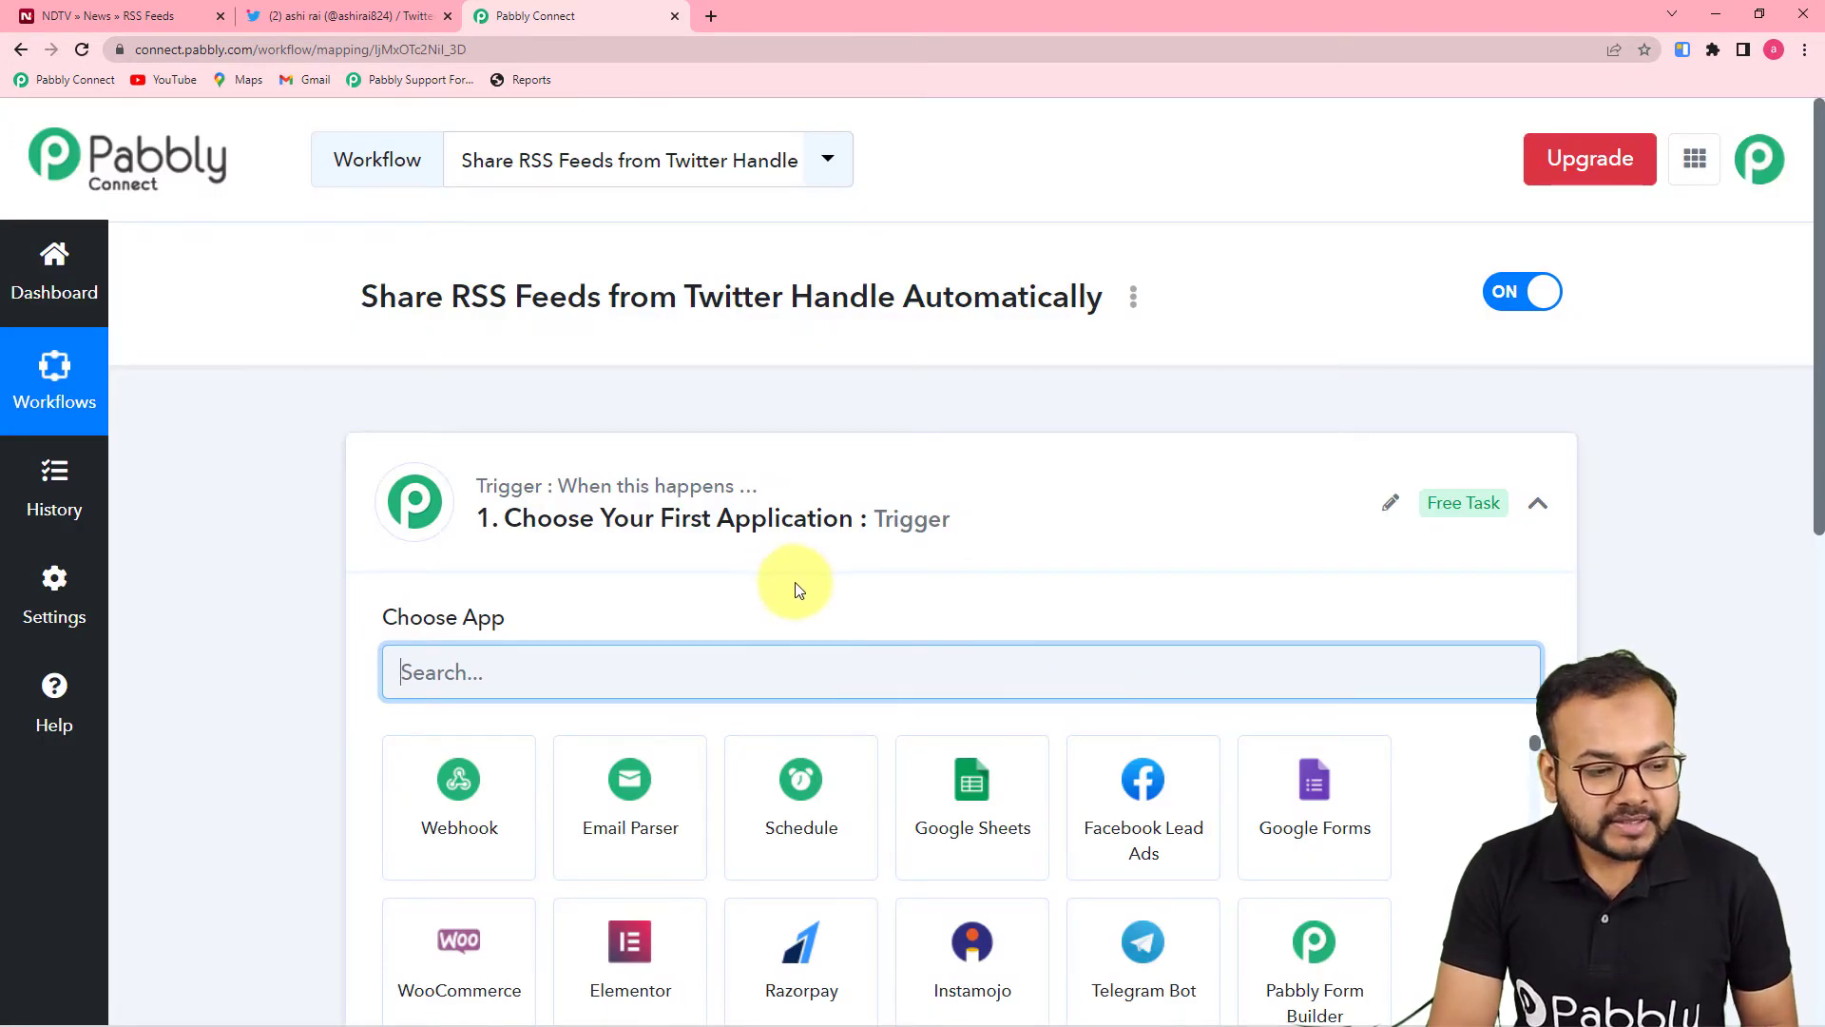
- Set the workflow's trigger to RSS by Pabbly with the New Item in Feed event and connect it
left_click(982, 489)
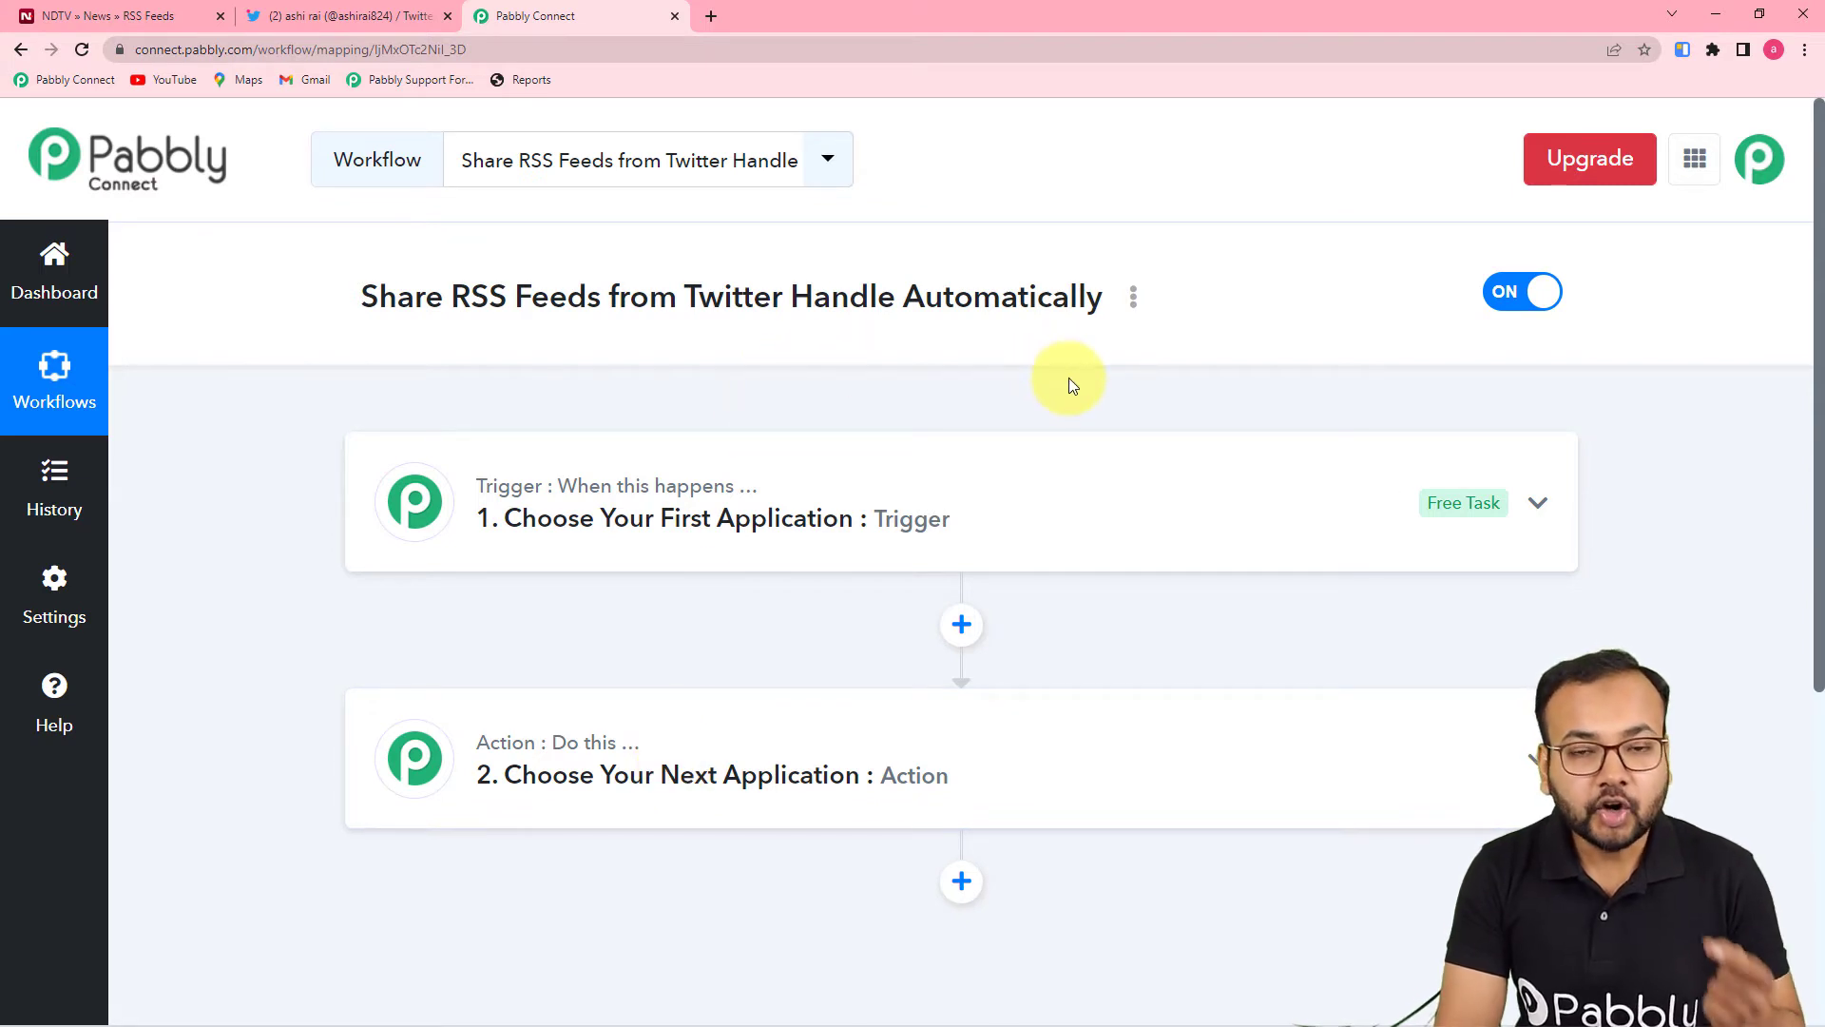
left_click(735, 517)
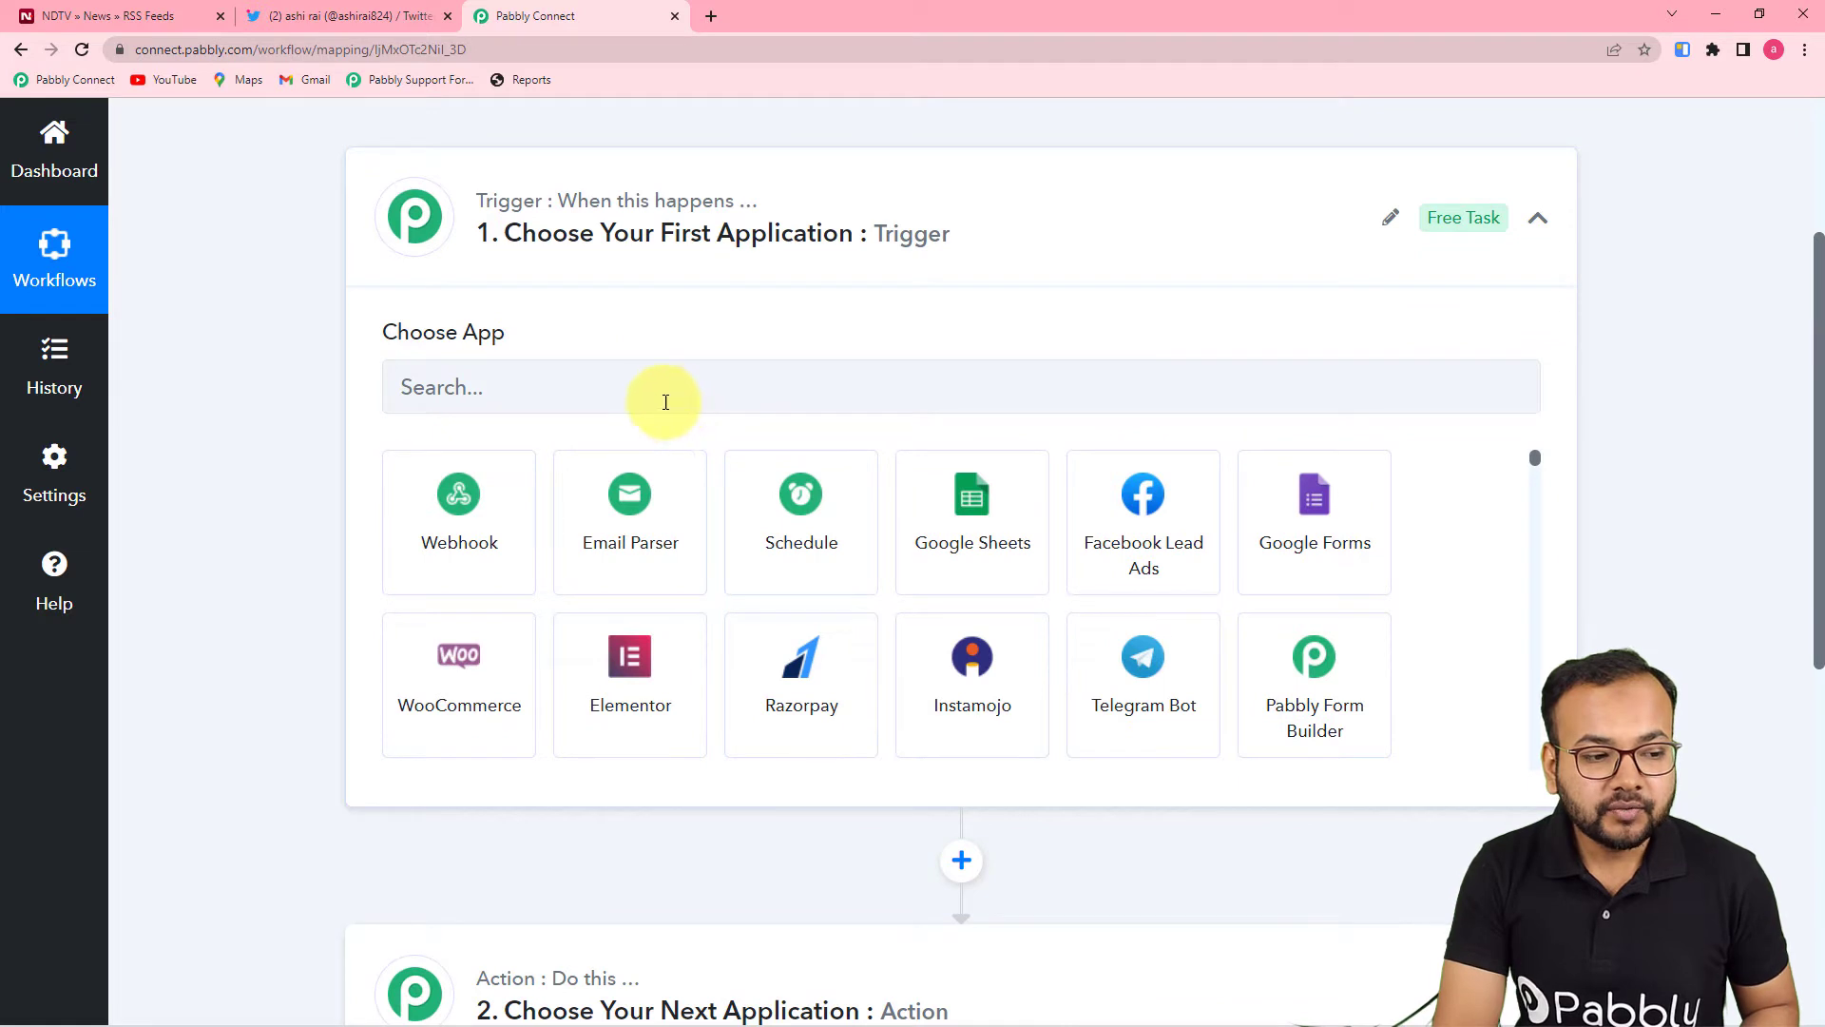
left_click(566, 398)
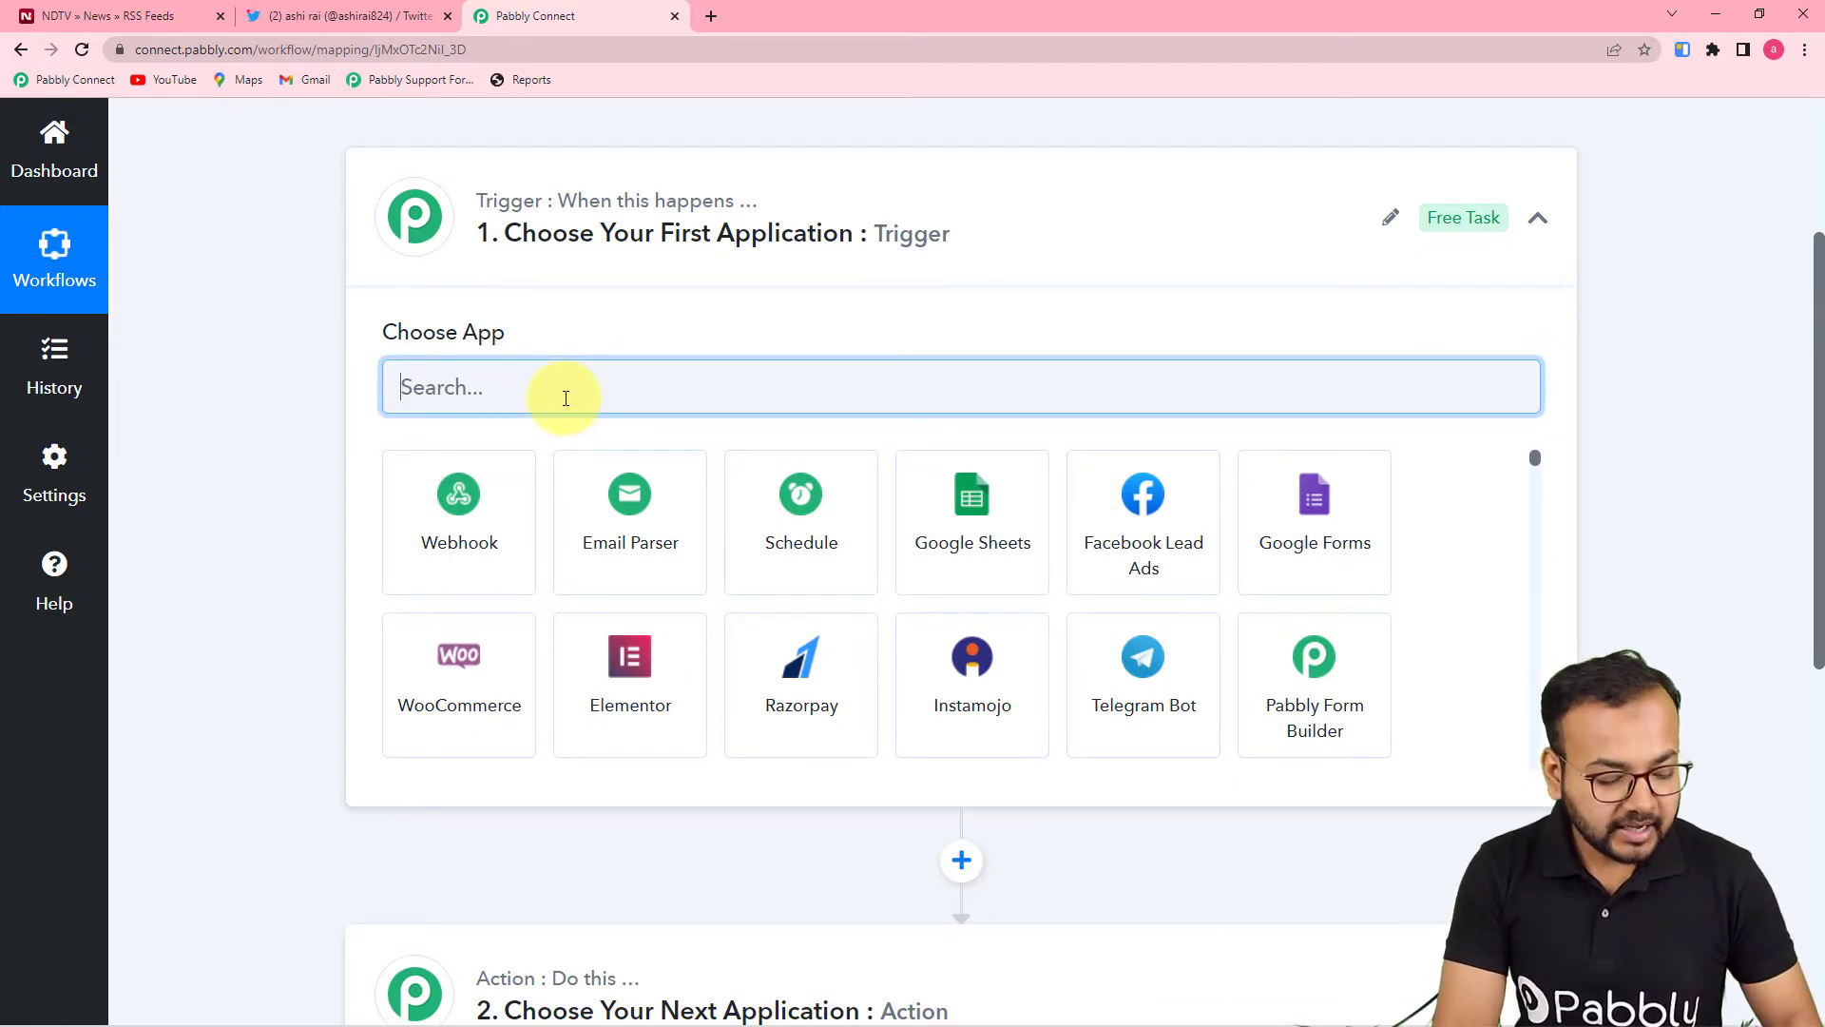
type("rss")
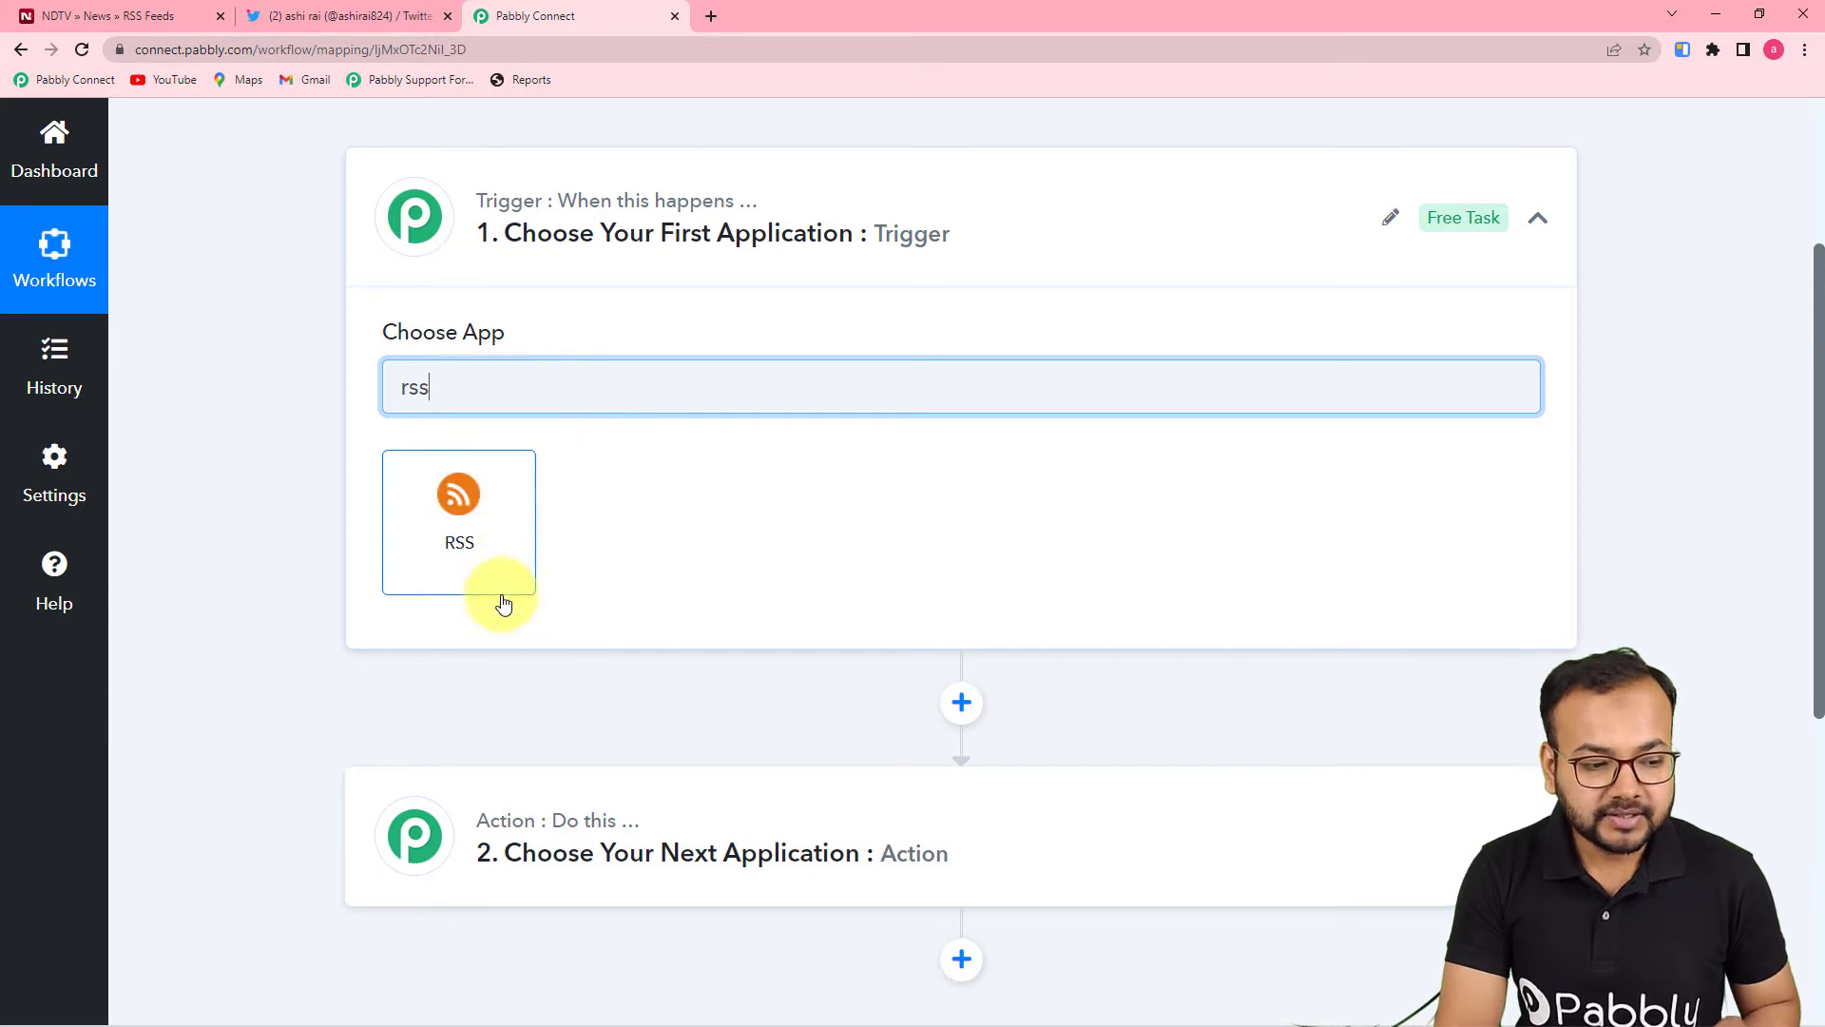
left_click(504, 605)
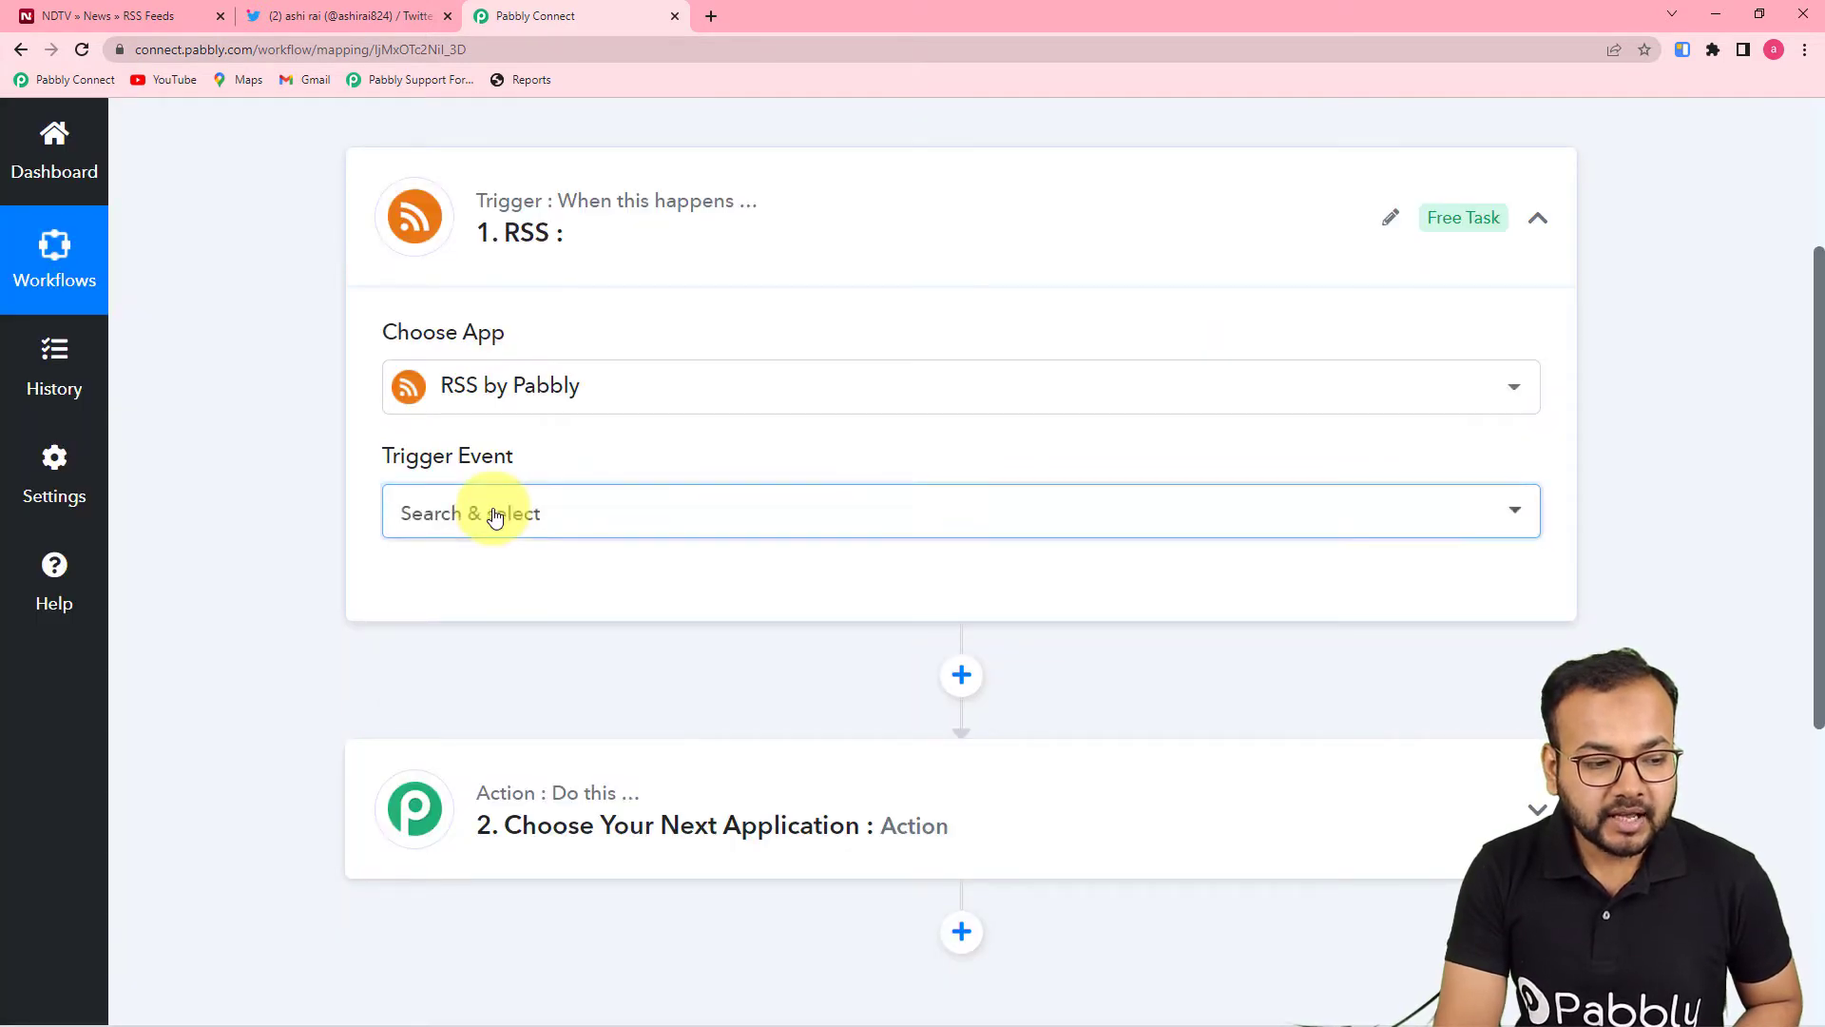
left_click(495, 514)
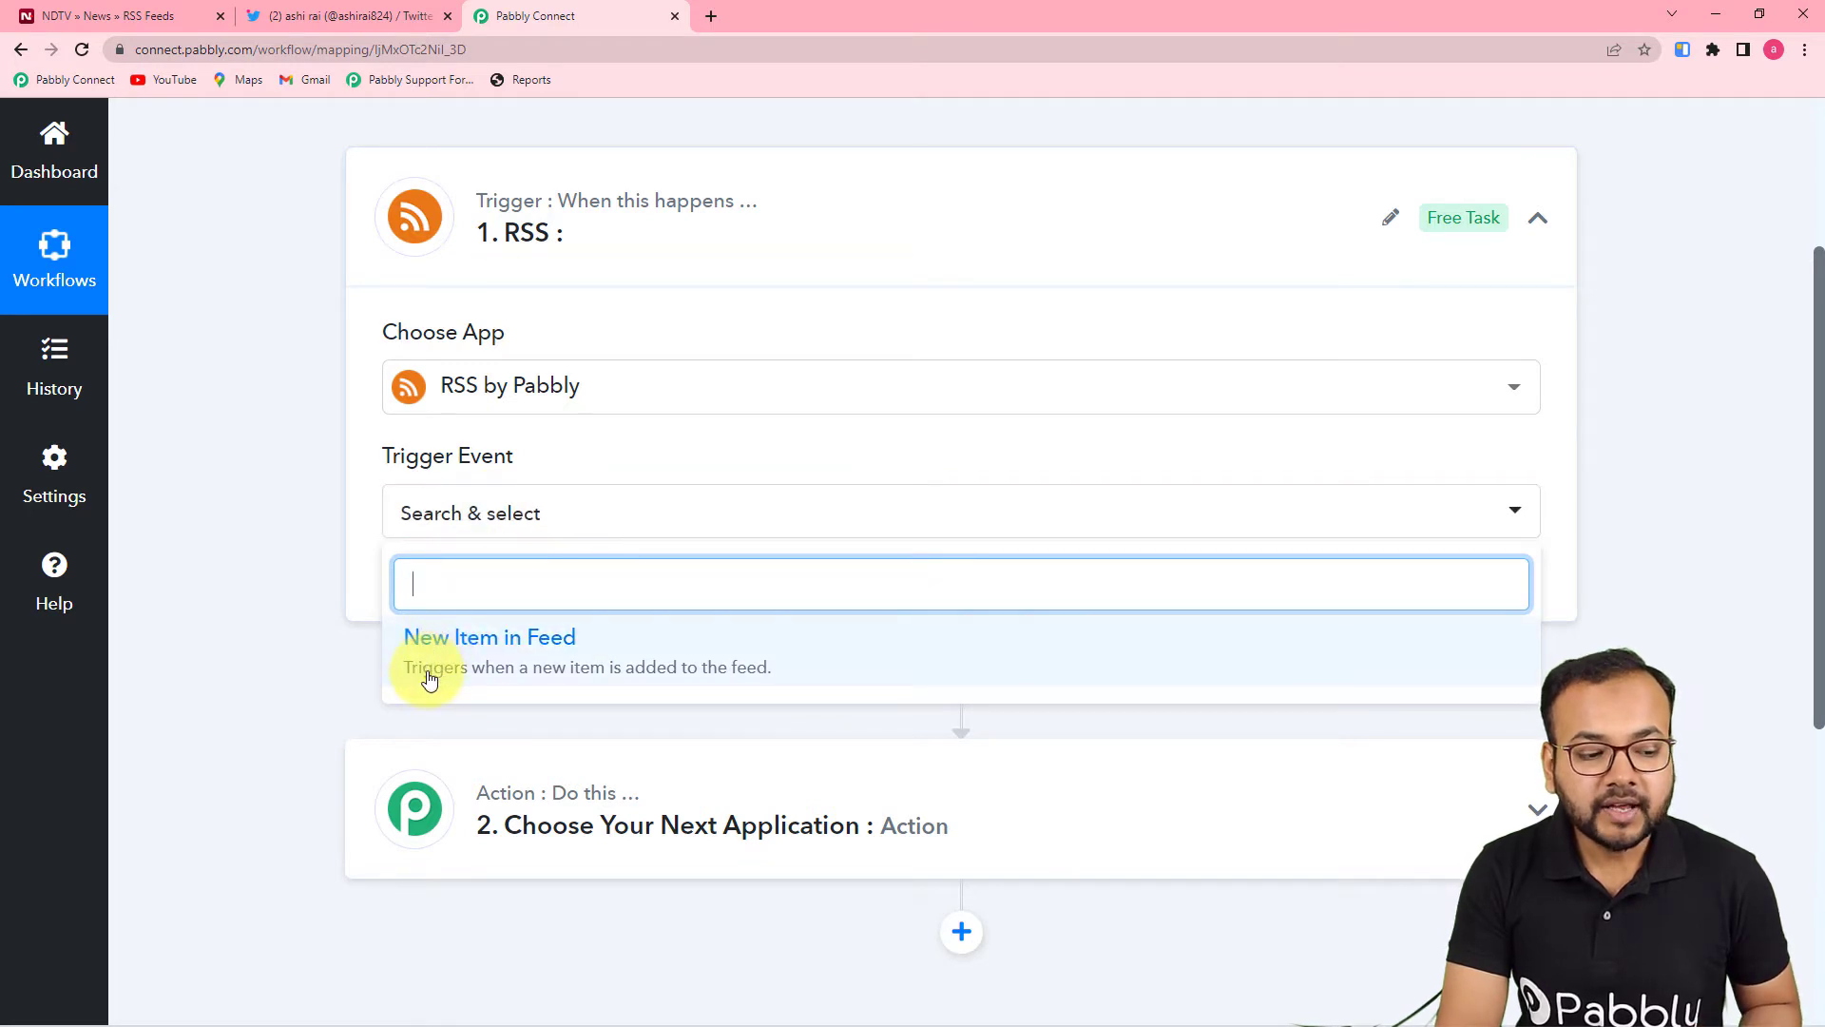
left_click(622, 676)
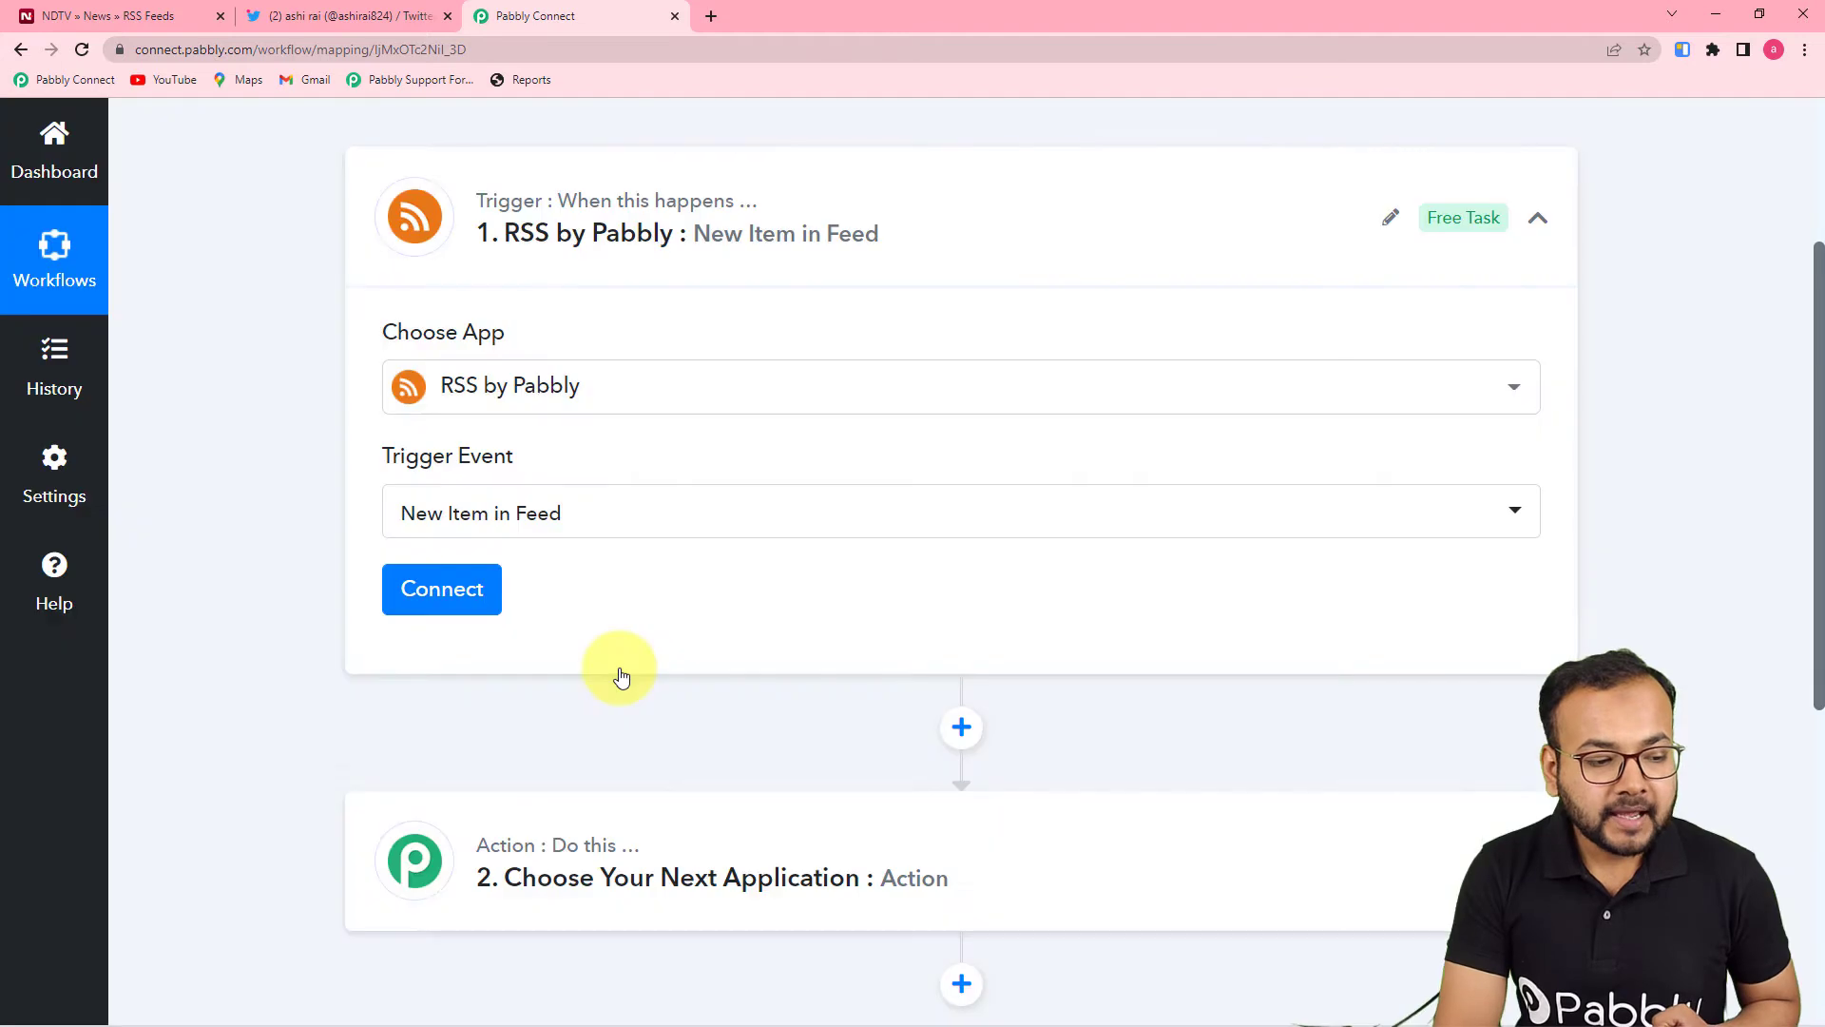
left_click(430, 595)
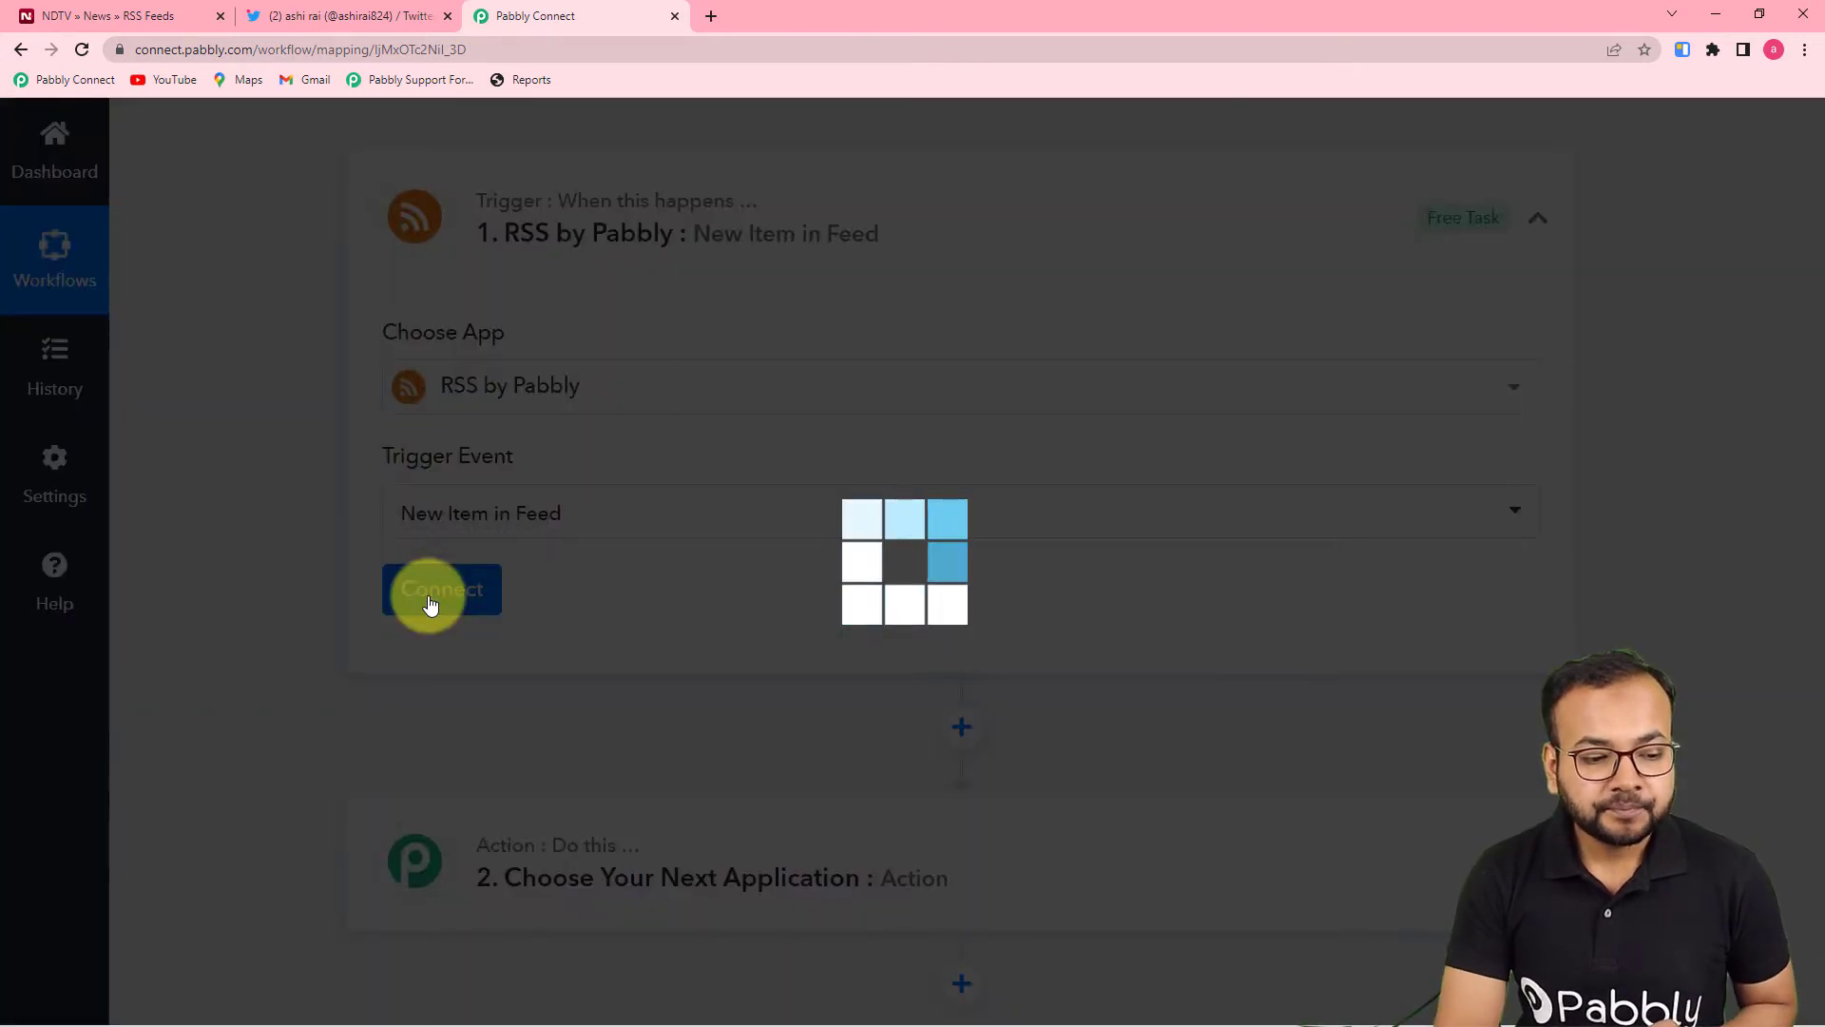
- Open the Business feed from NDTV's RSS page in the browser and copy the feed's web address
scroll(430, 598, "down", 4)
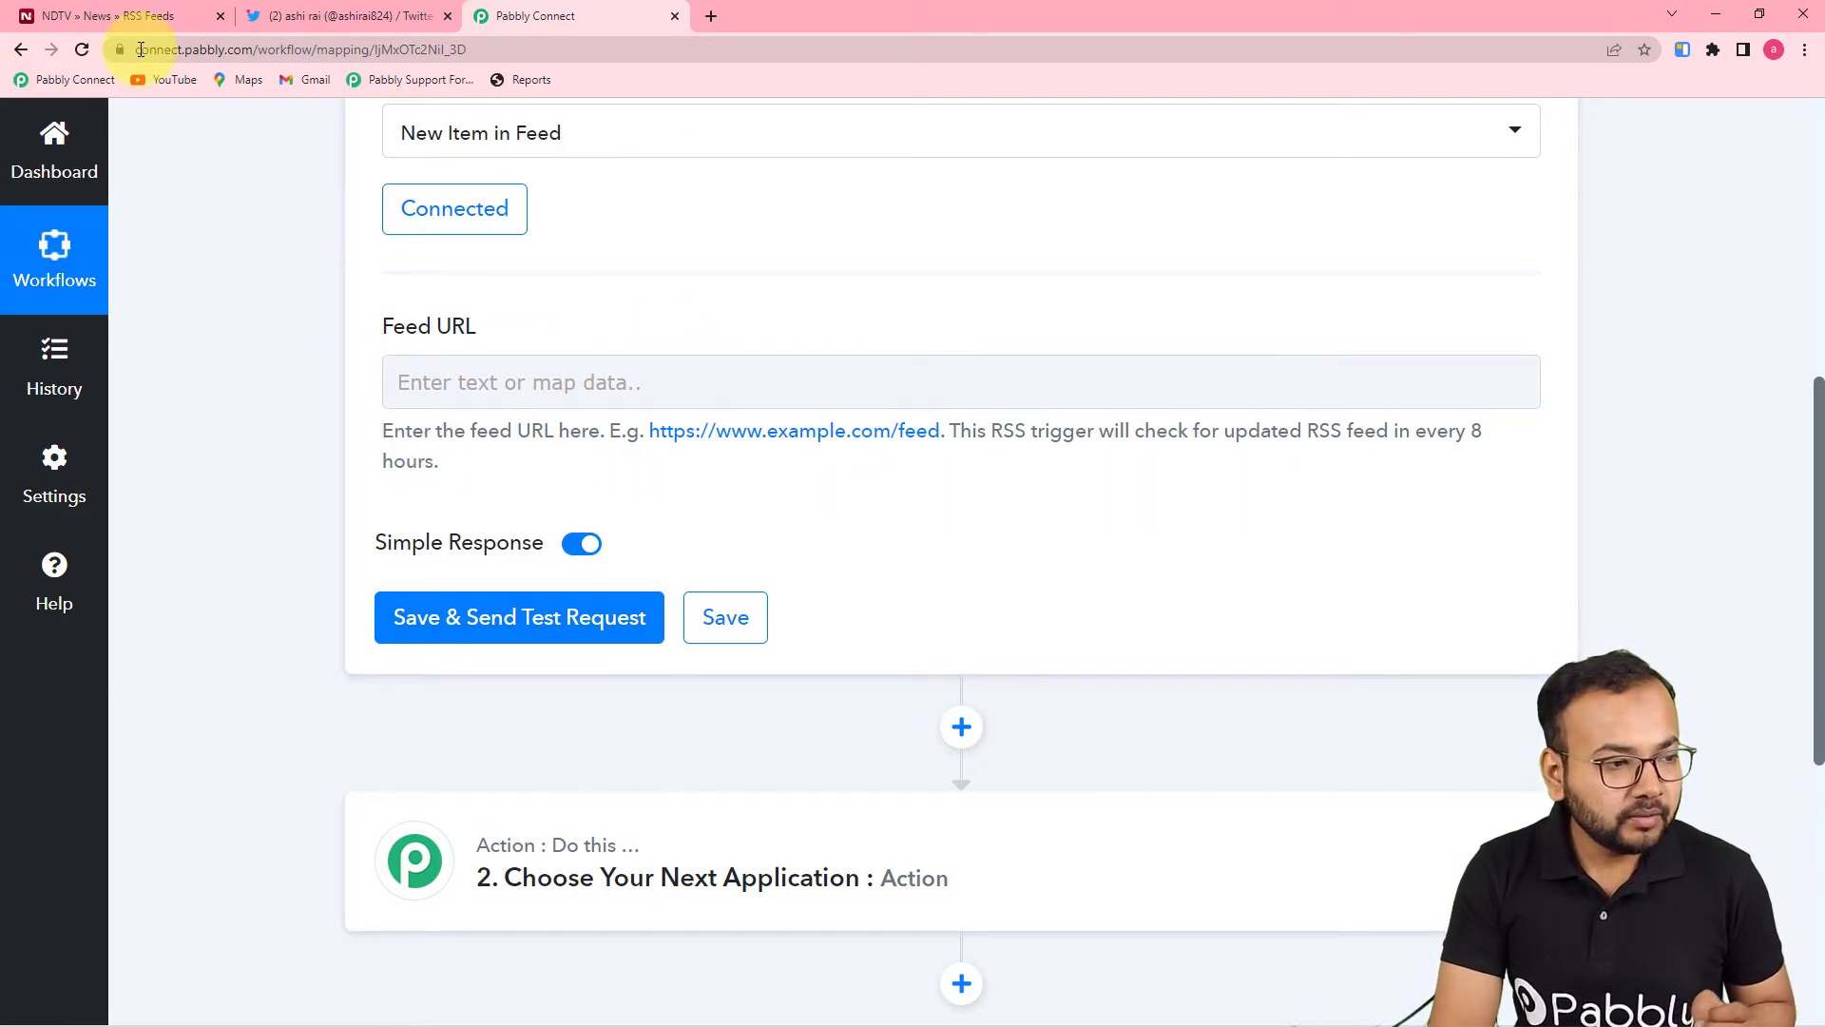
left_click(111, 14)
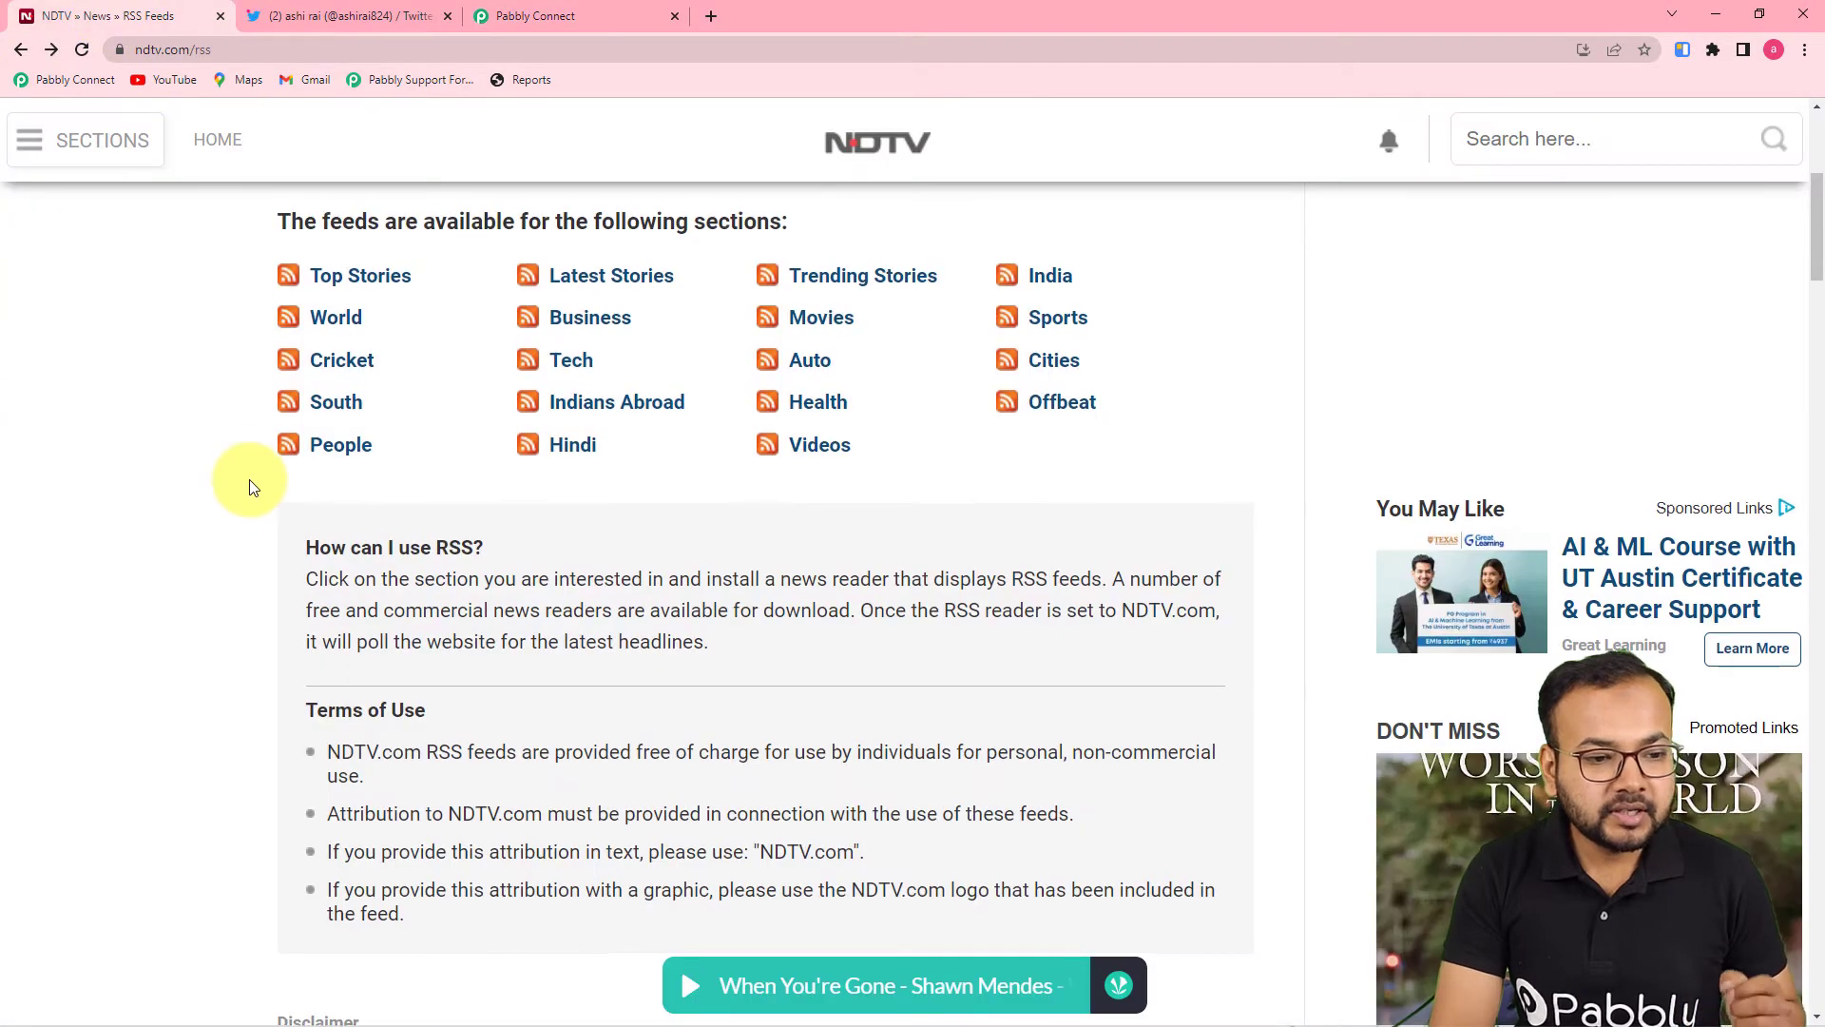
scroll(338, 457, "up", 3)
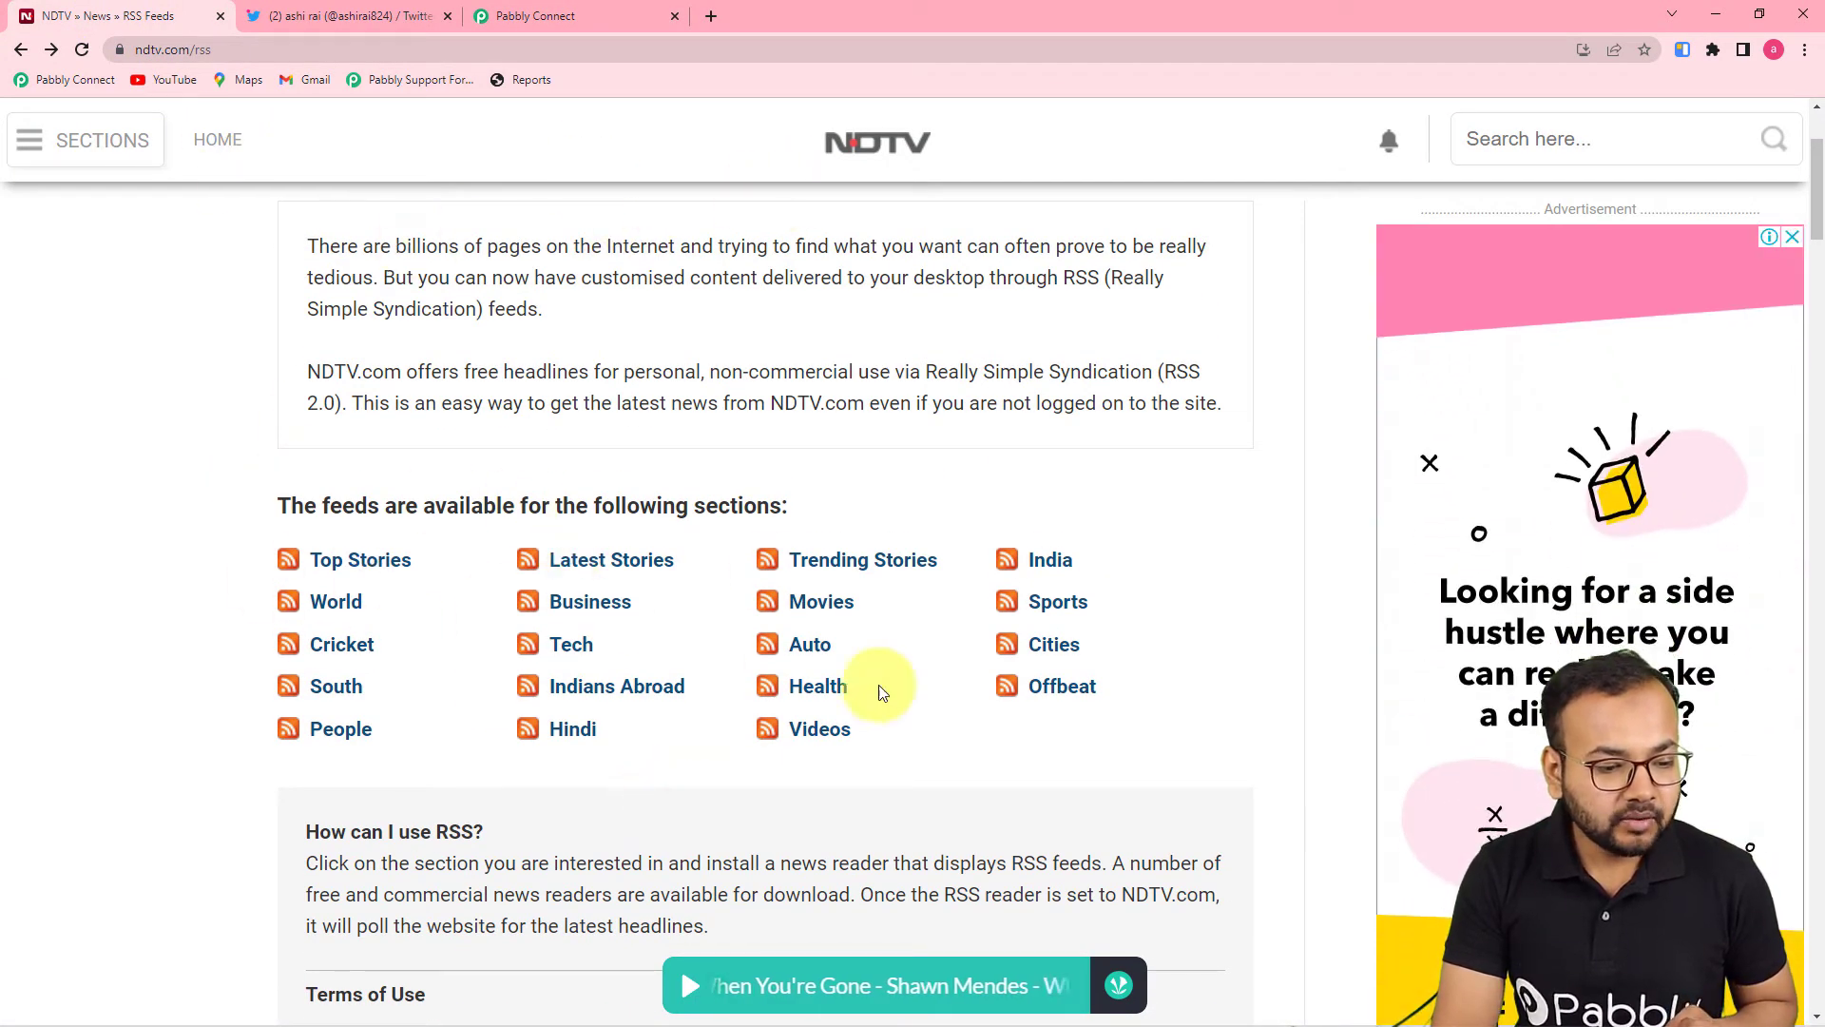
left_click(578, 607)
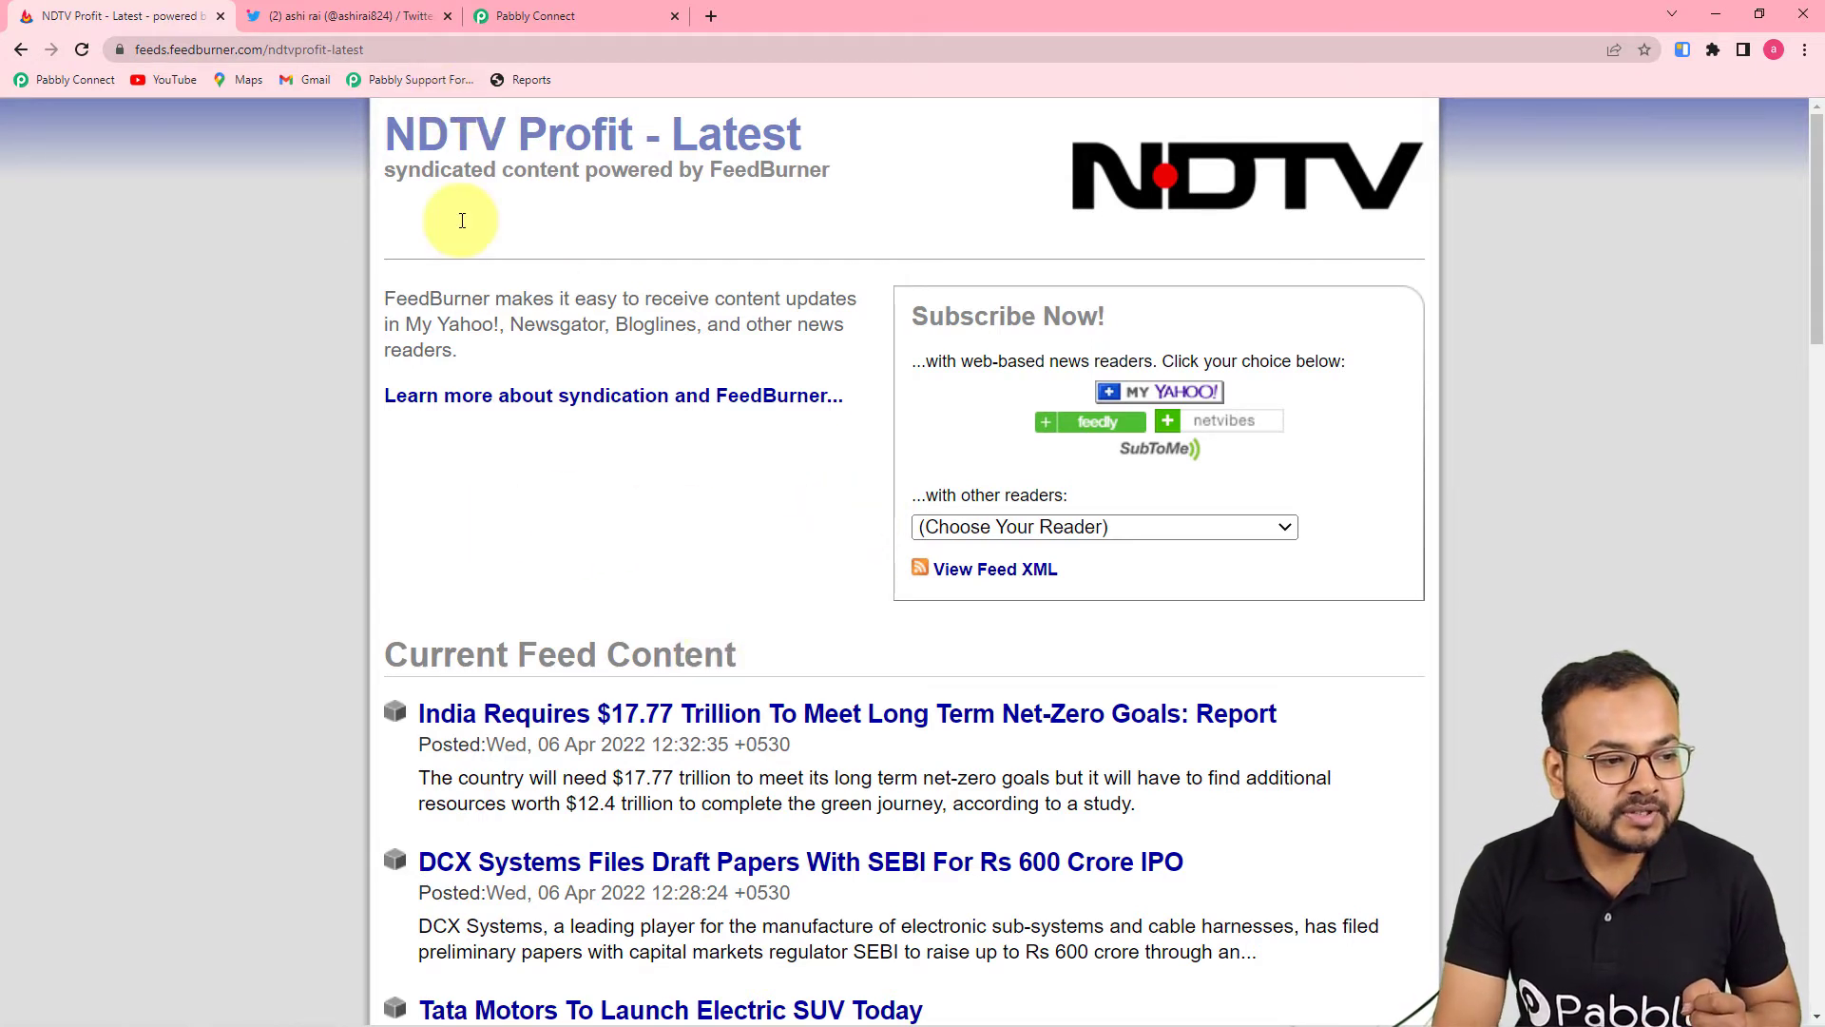
left_click(380, 49)
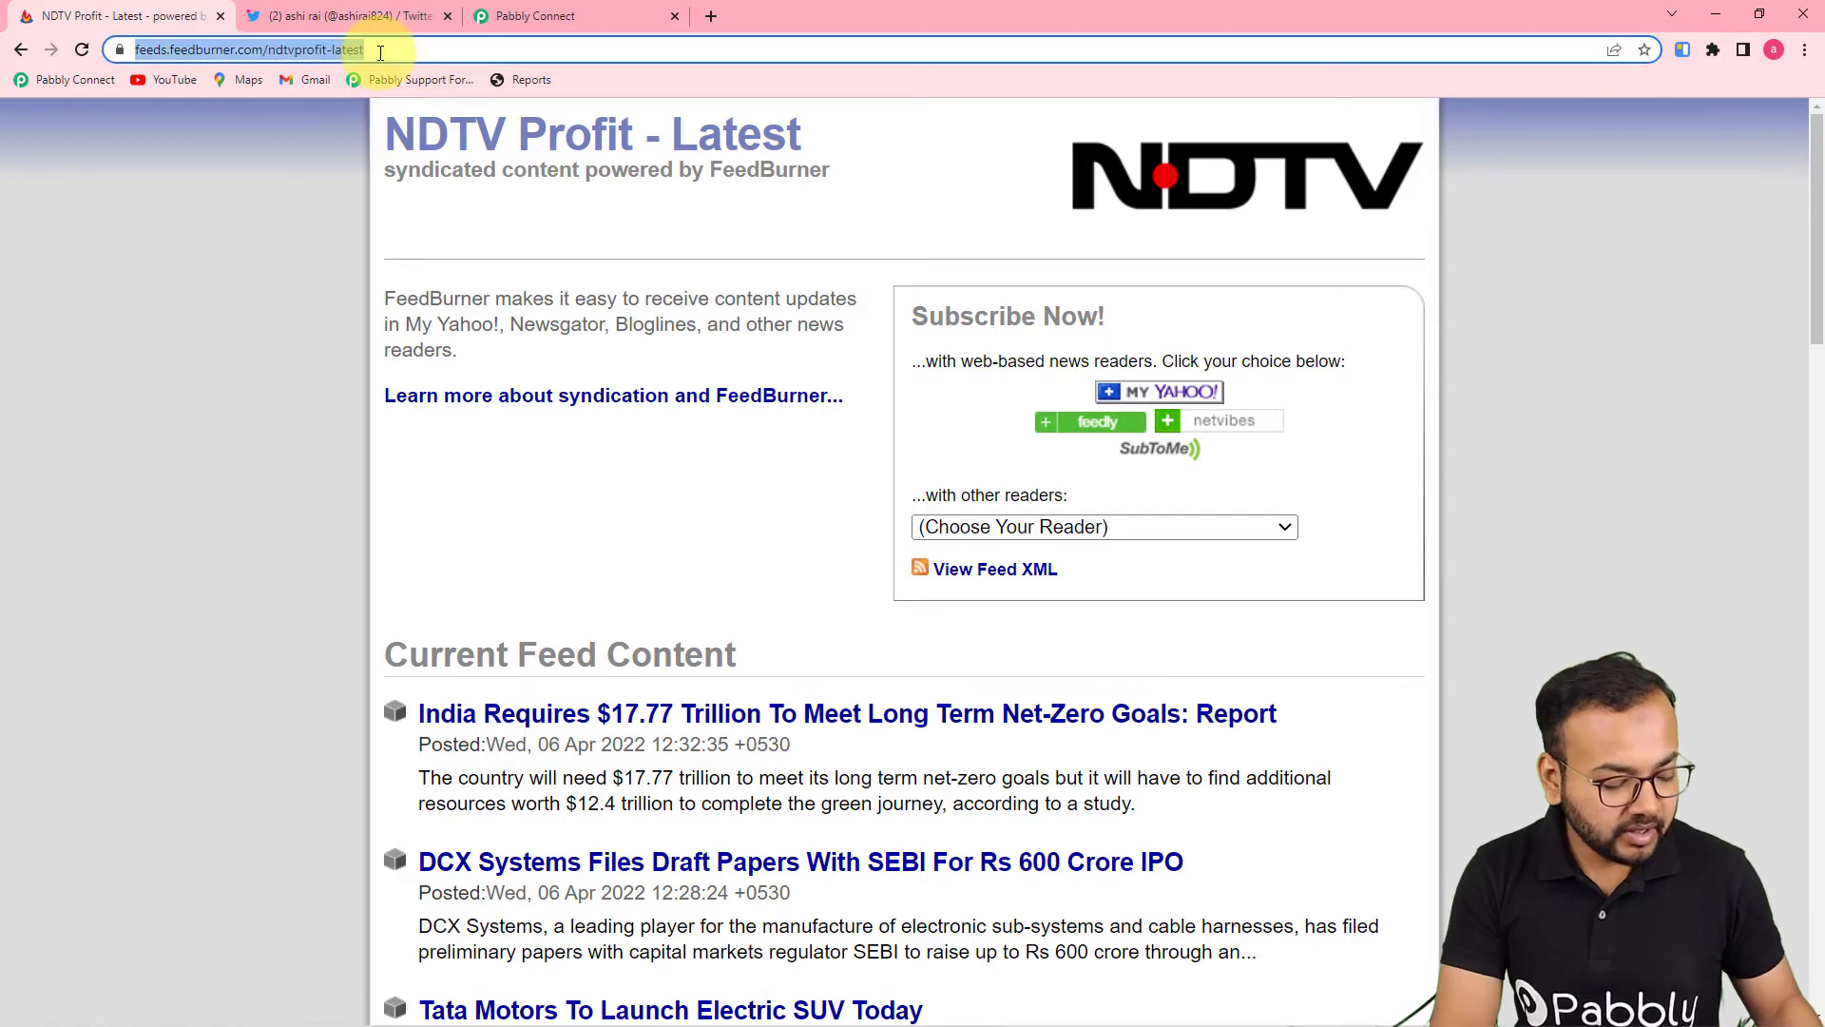
right_click(322, 48)
left_click(361, 169)
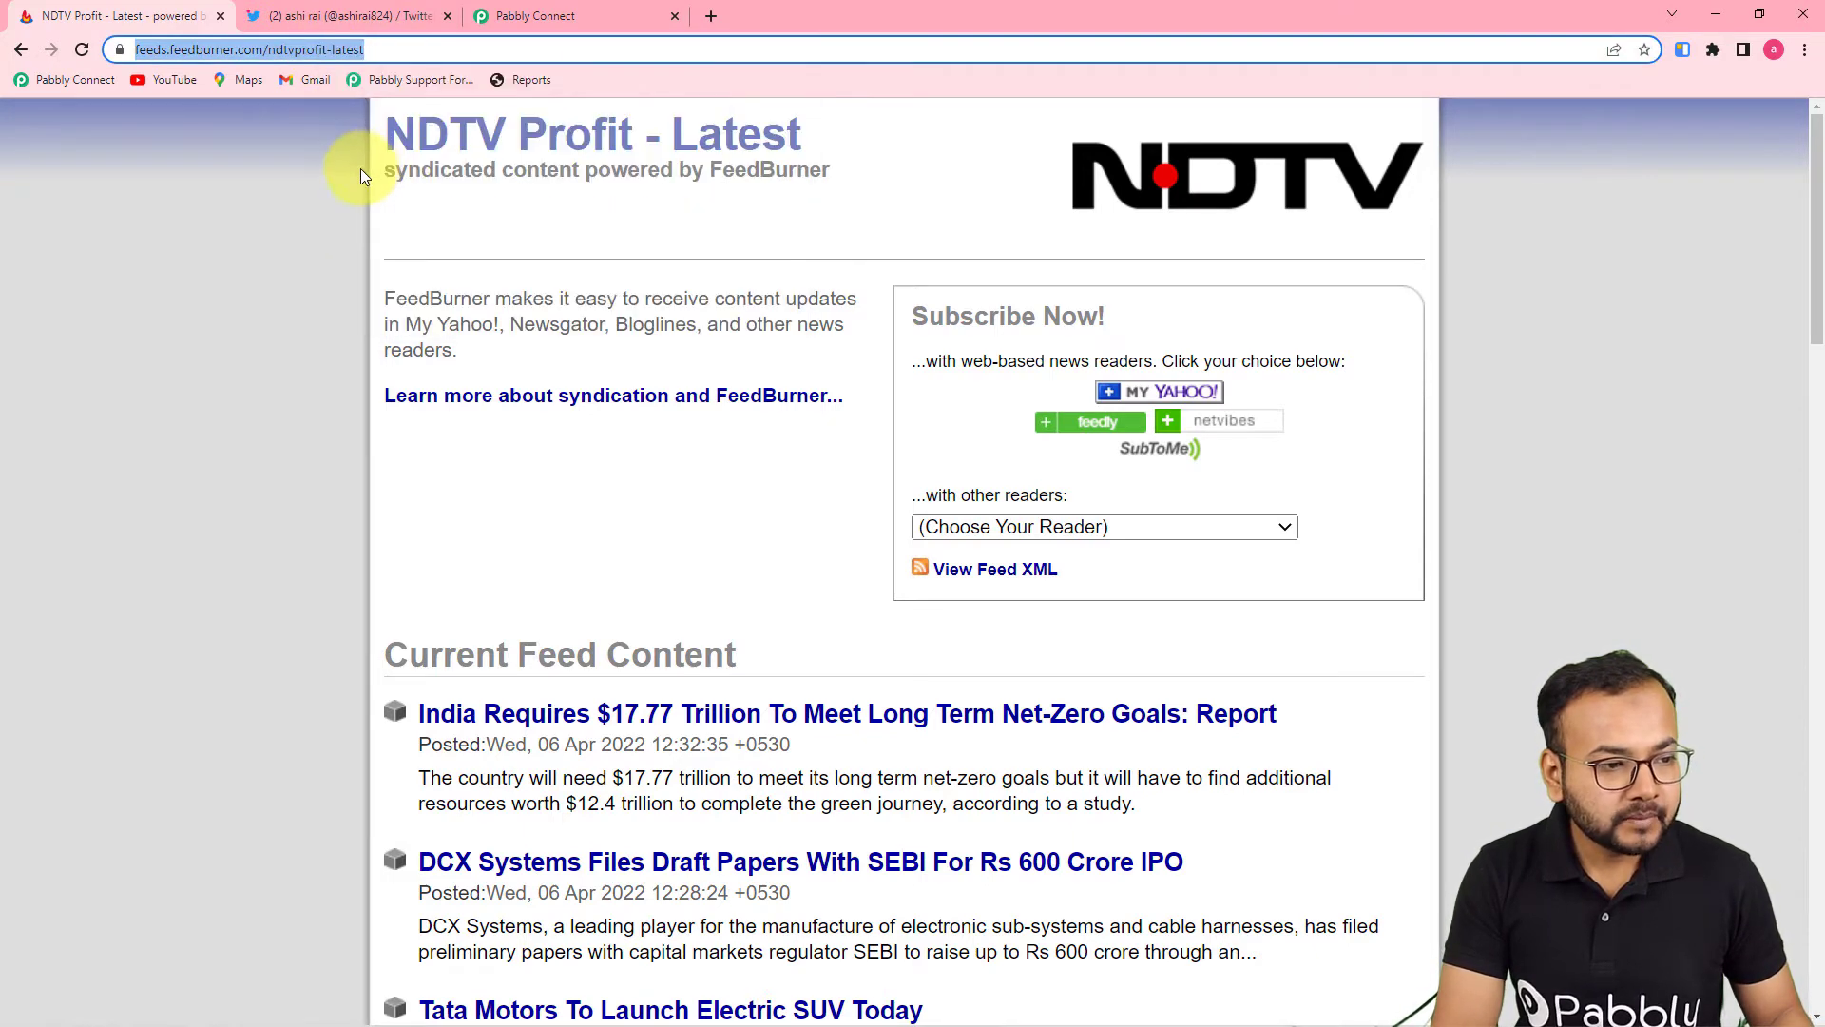
left_click(517, 16)
left_click(471, 371)
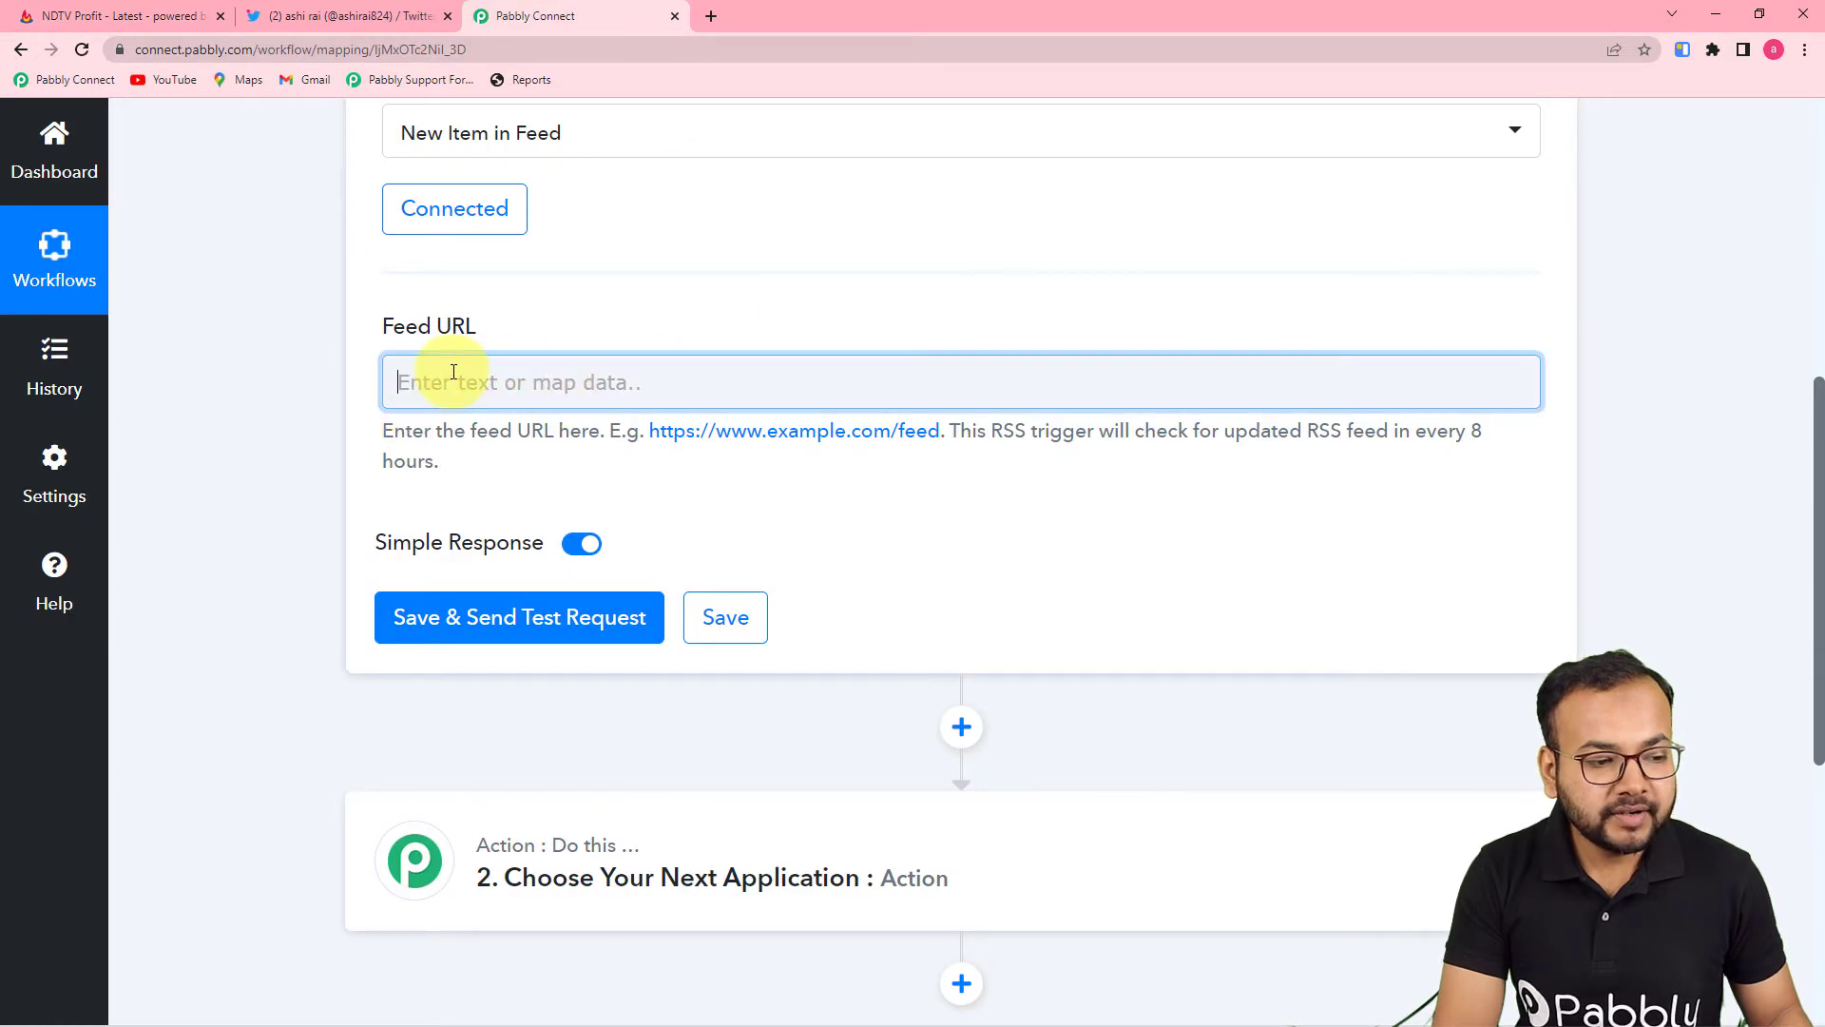
right_click(450, 372)
left_click(499, 525)
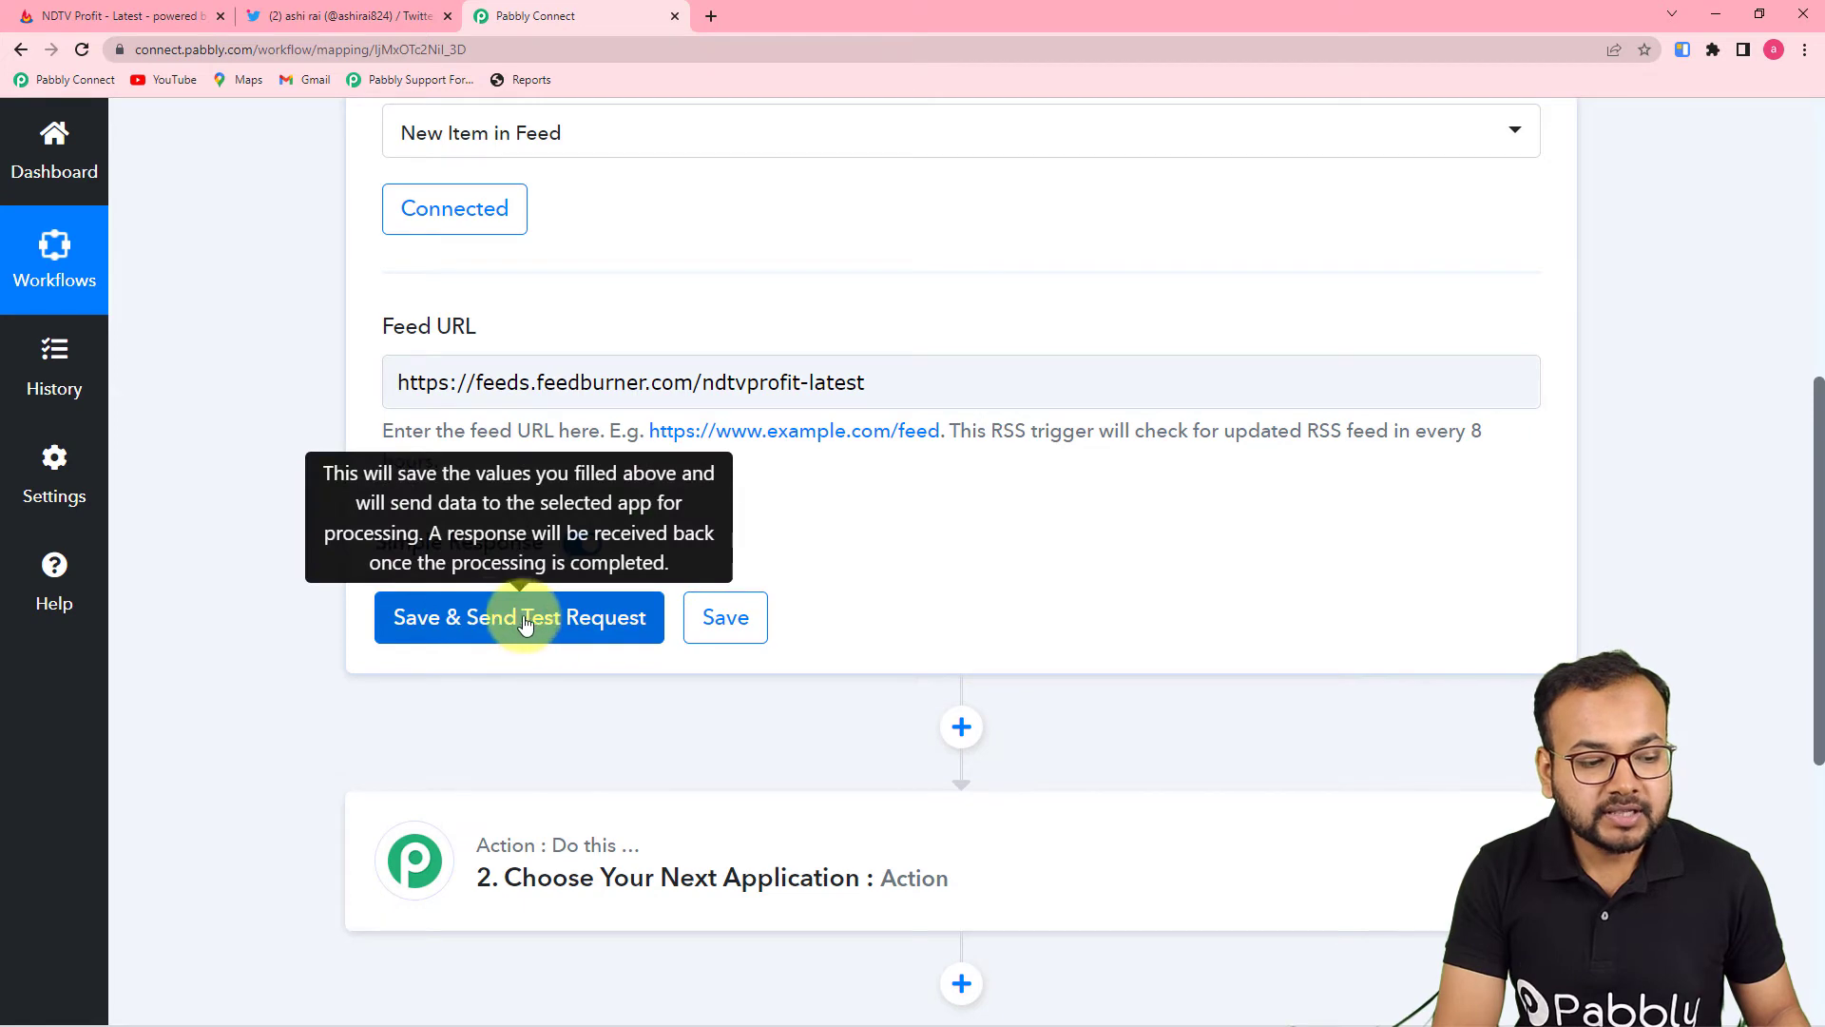
left_click(483, 623)
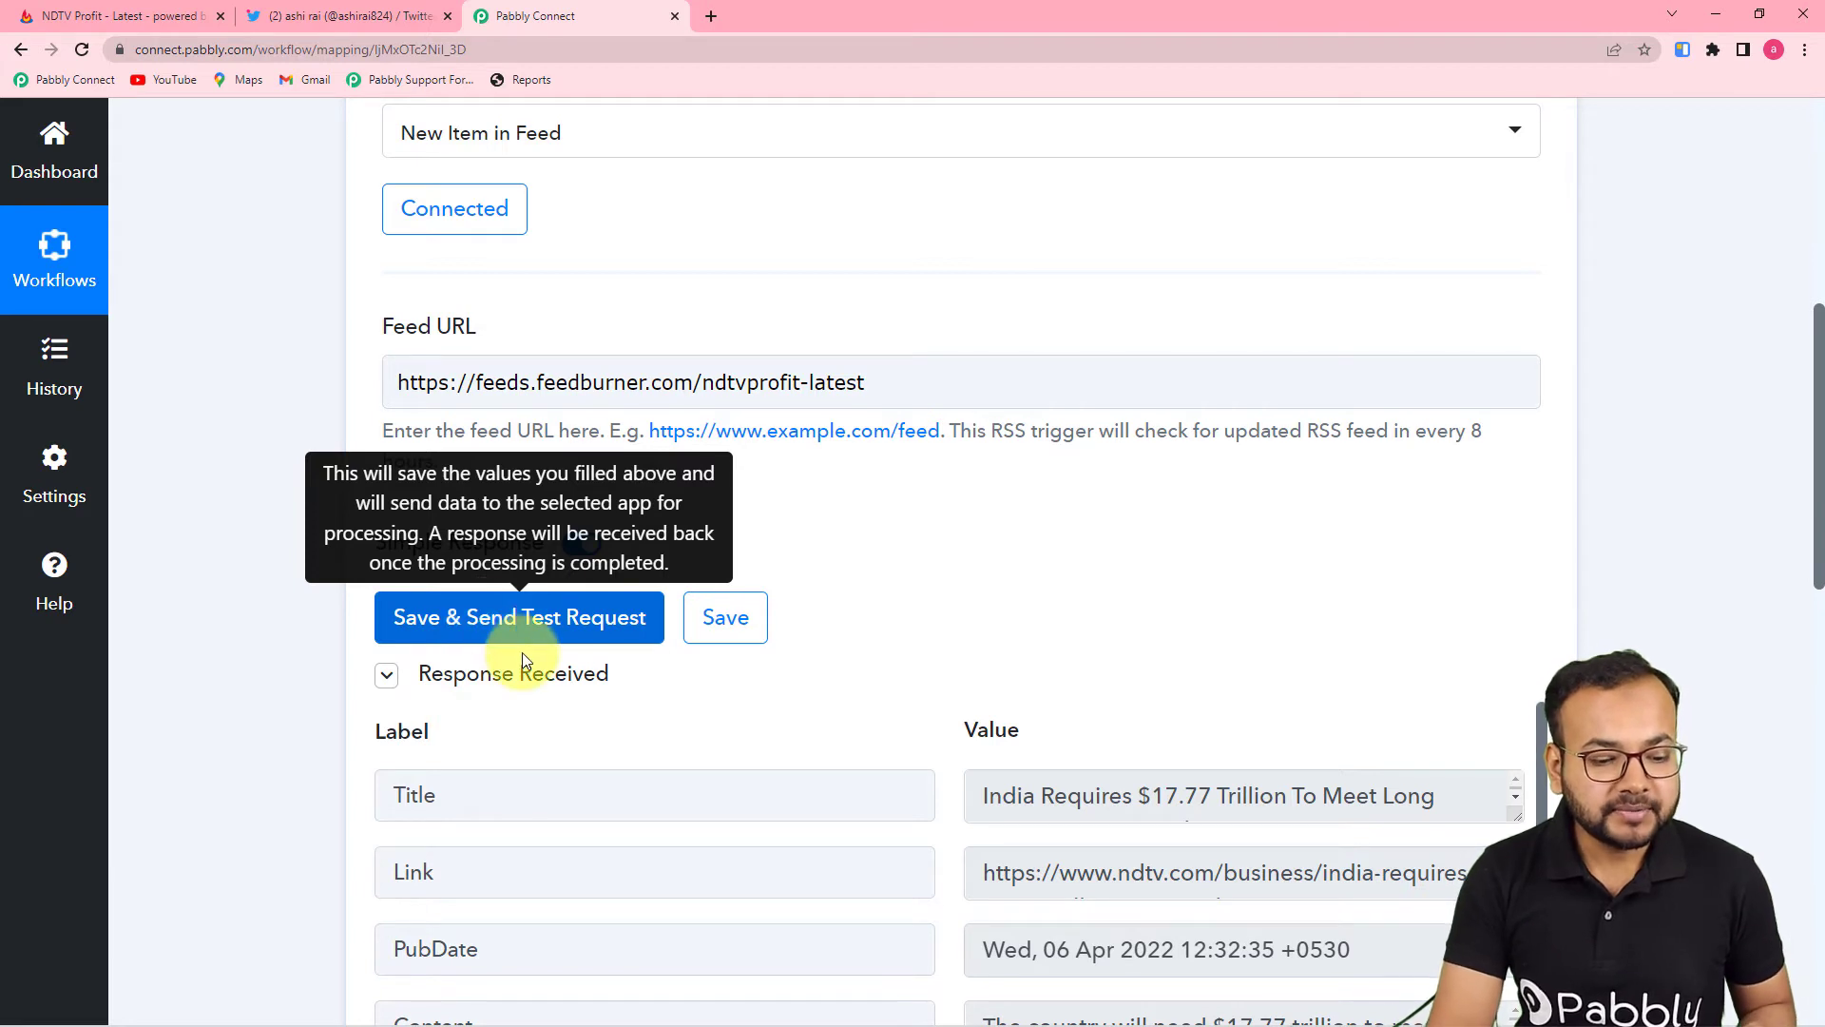
- Compare the test response's title with the newest entry on the NDTV feed page and review the other response fields
scroll(522, 652, "down", 2)
scroll(245, 618, "down", 2)
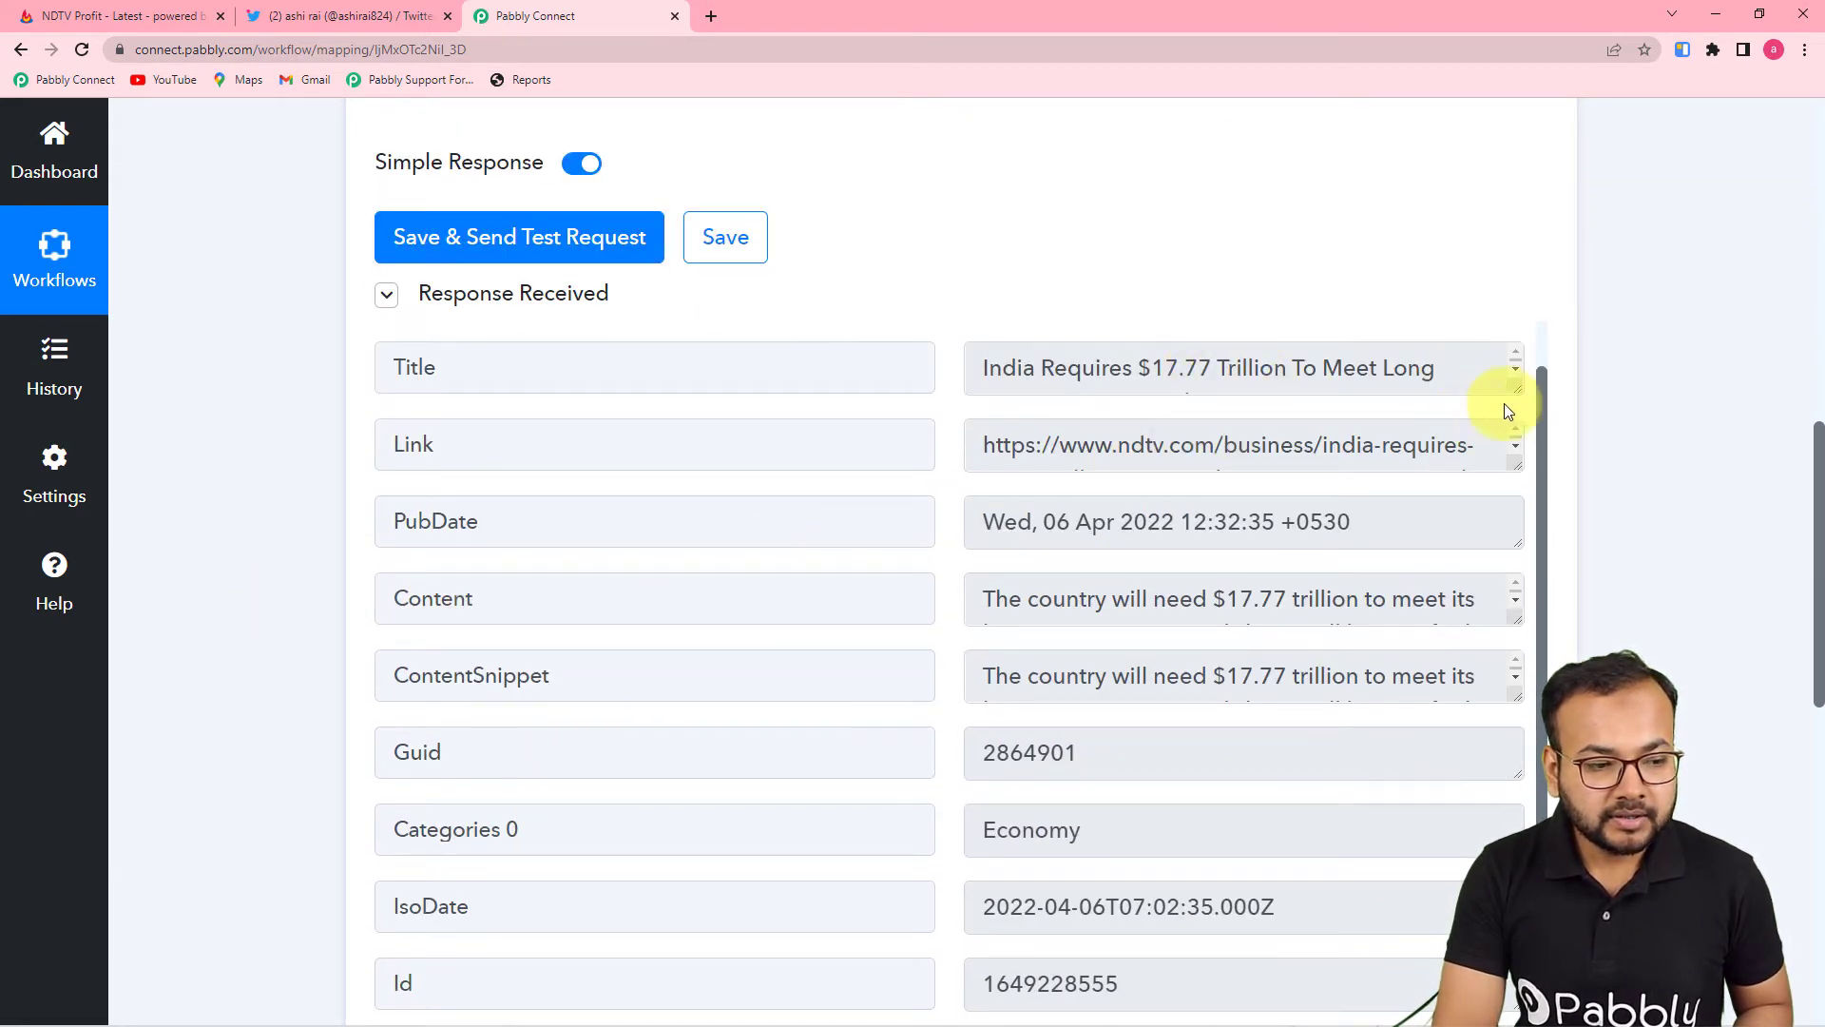
left_click_drag(1517, 390, 1525, 499)
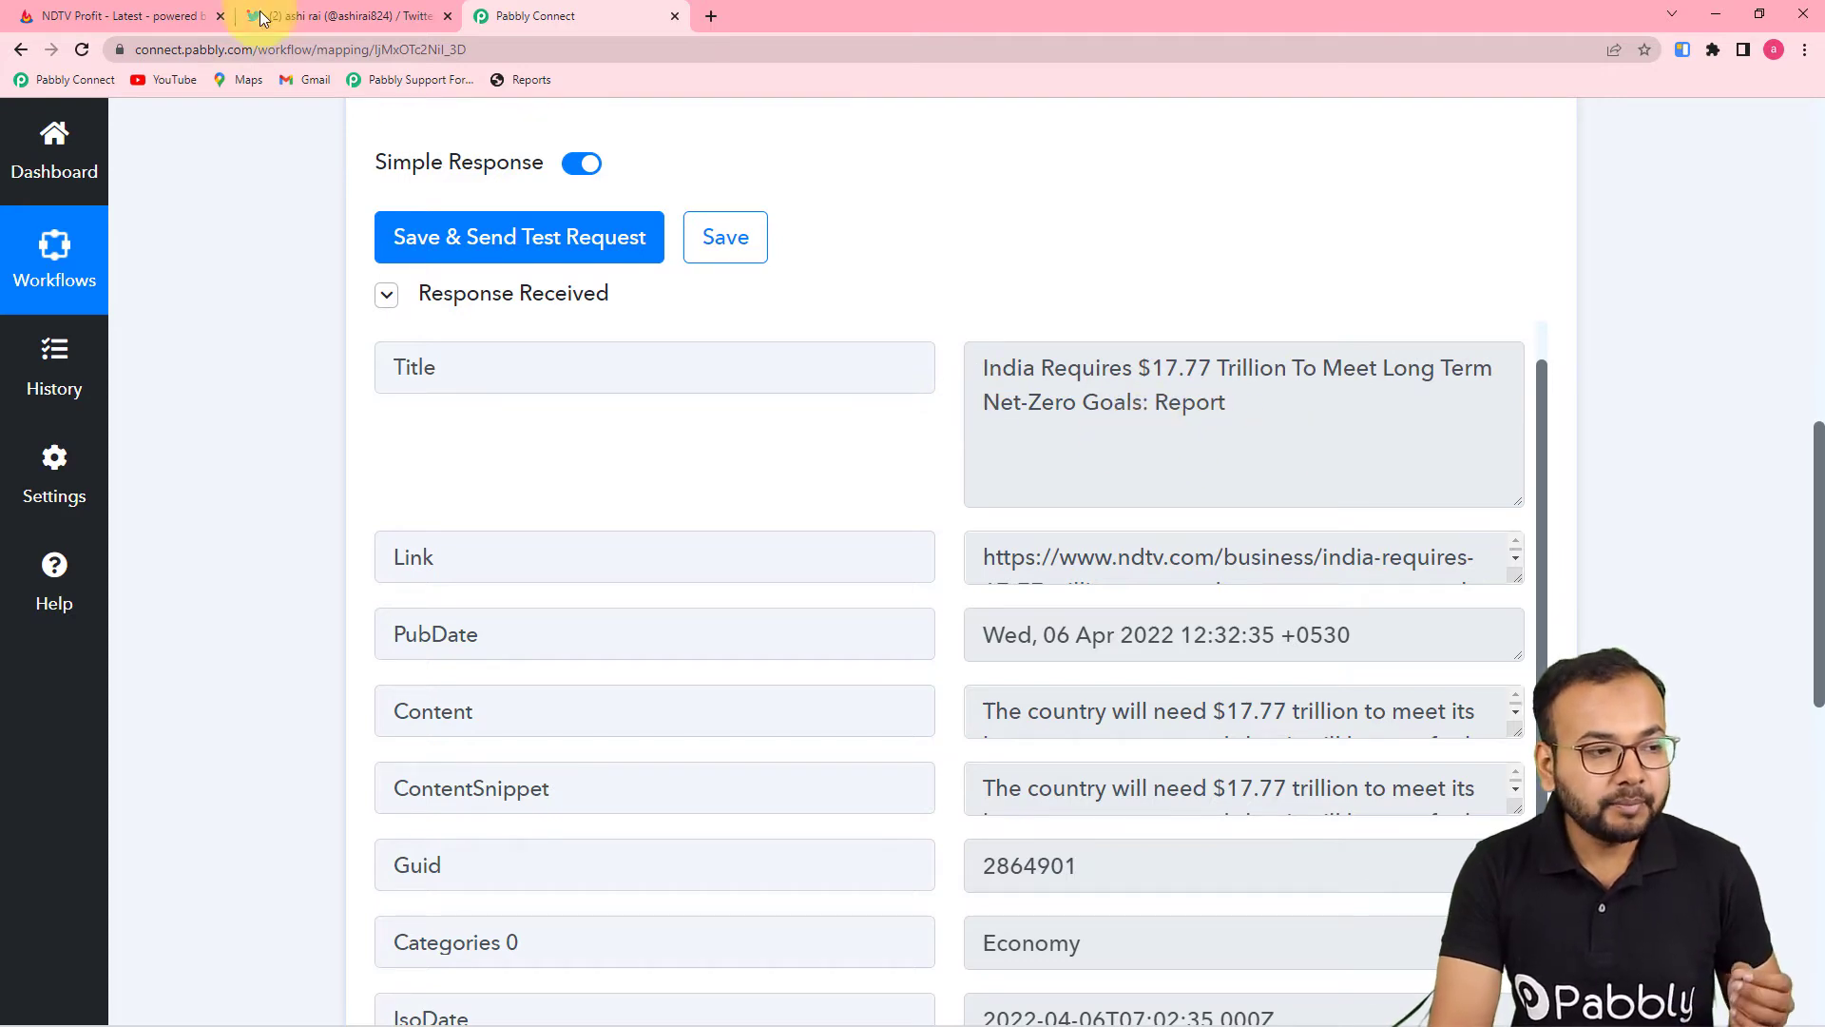
left_click(152, 15)
scroll(324, 576, "down", 3)
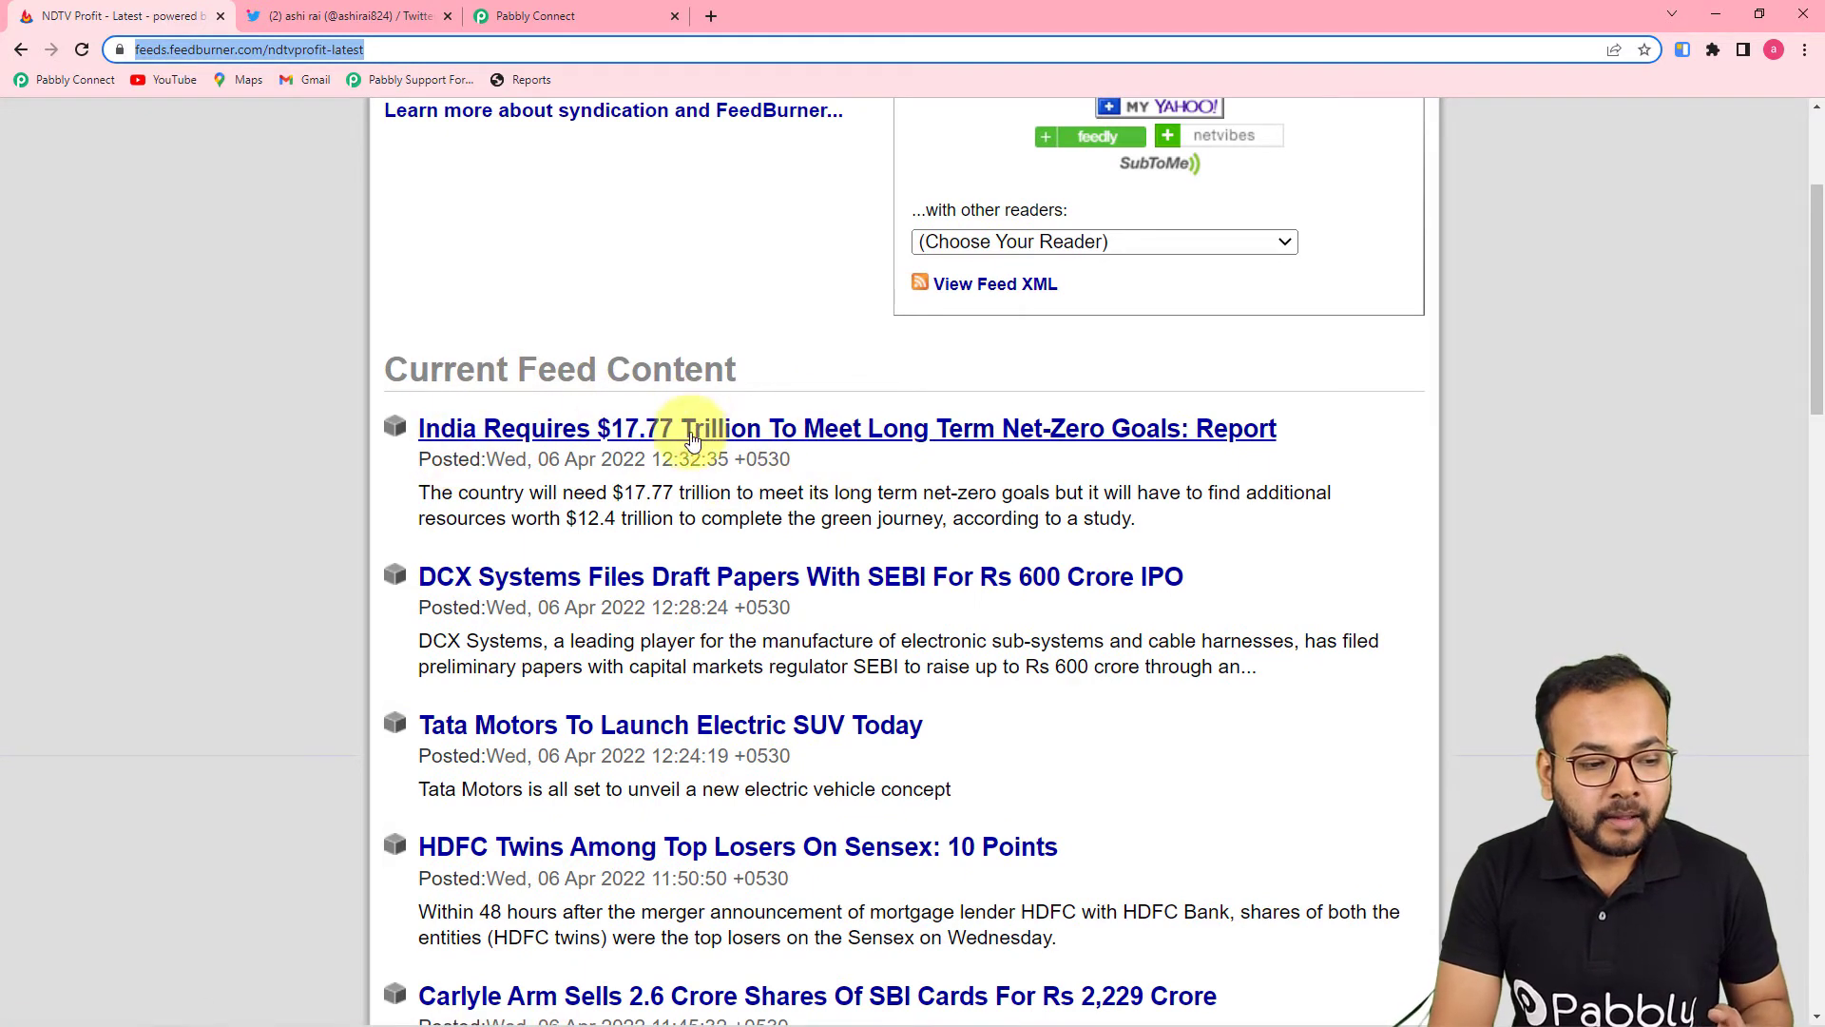
left_click(524, 10)
scroll(684, 368, "down", 2)
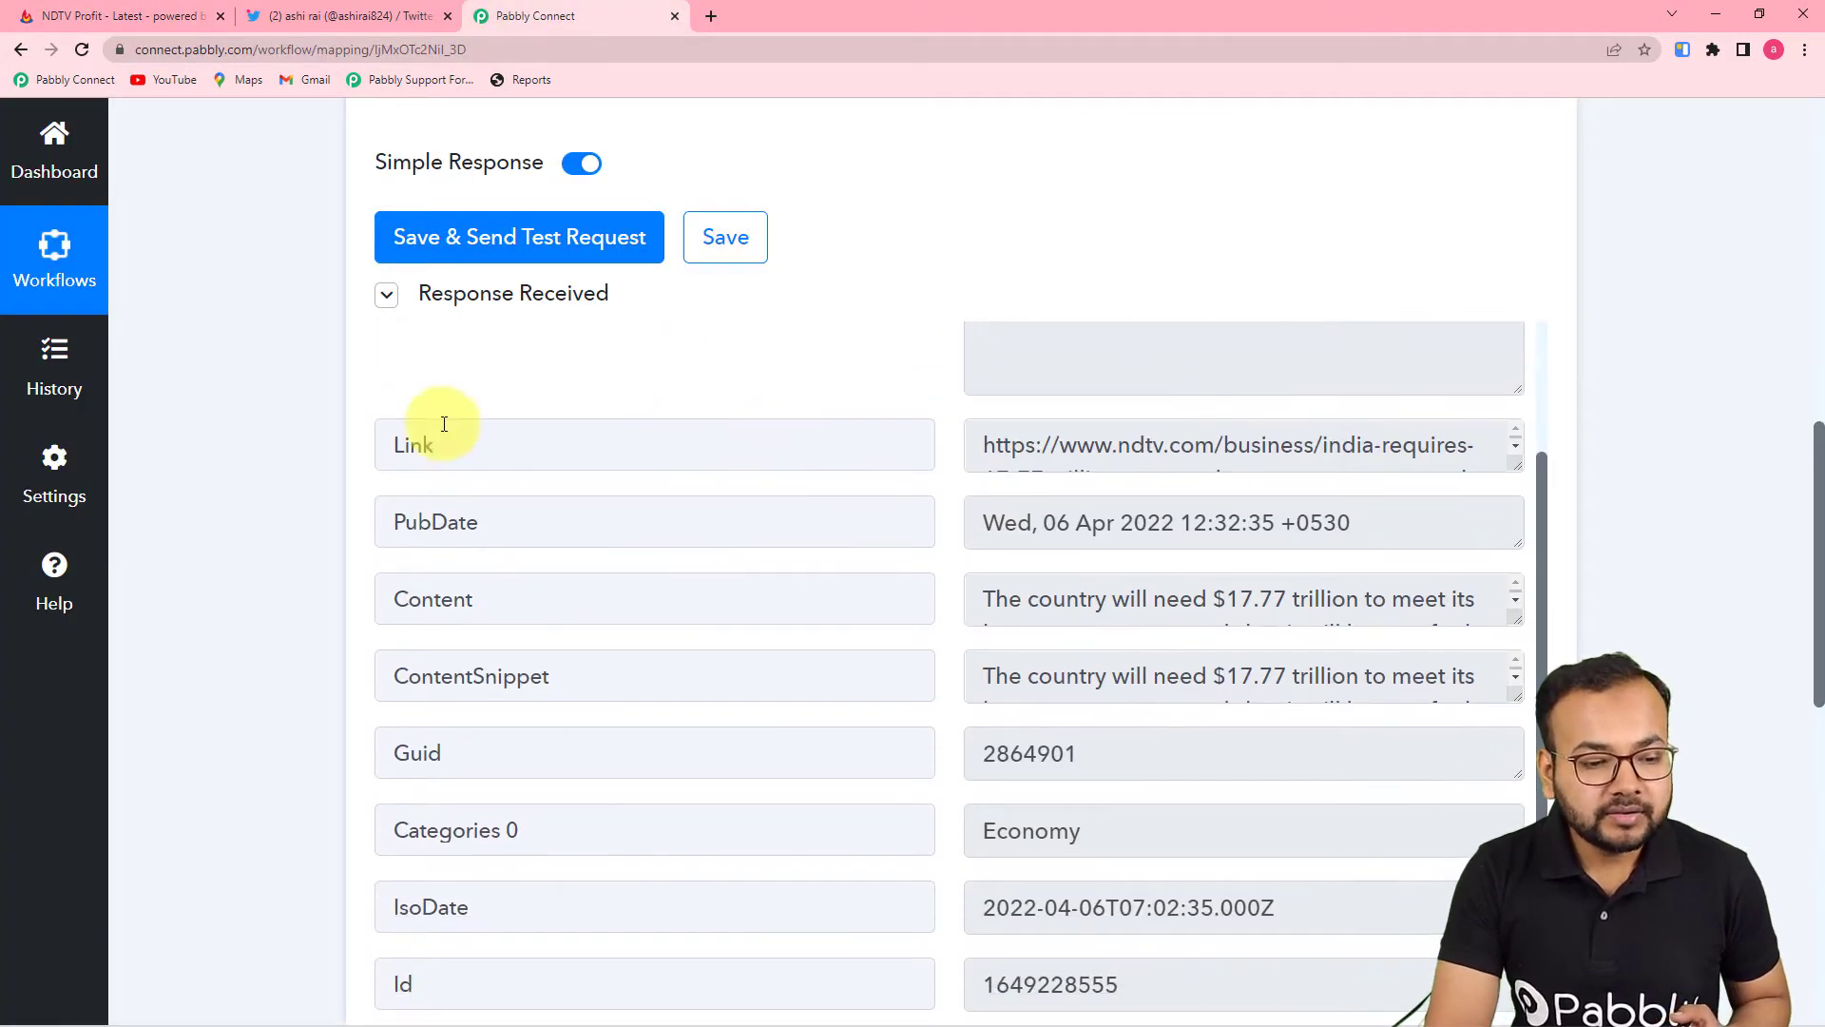
scroll(319, 445, "down", 1)
scroll(320, 445, "down", 2)
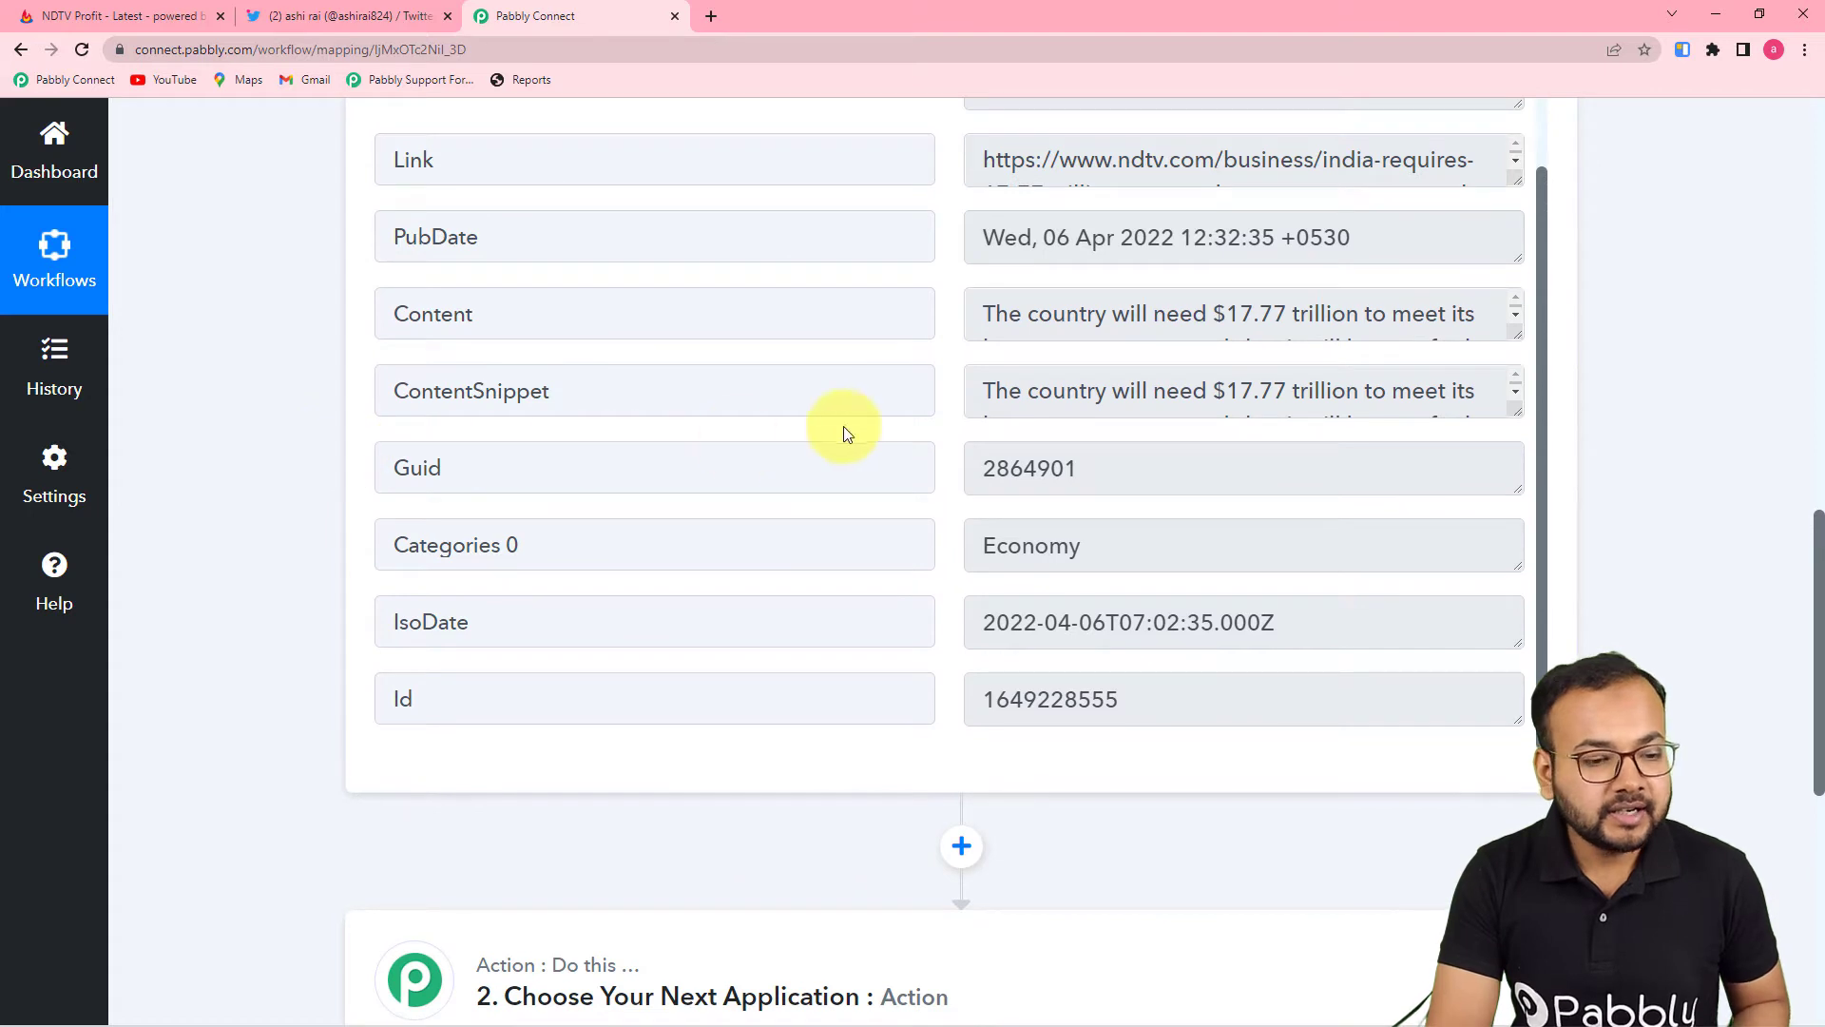
scroll(850, 426, "down", 4)
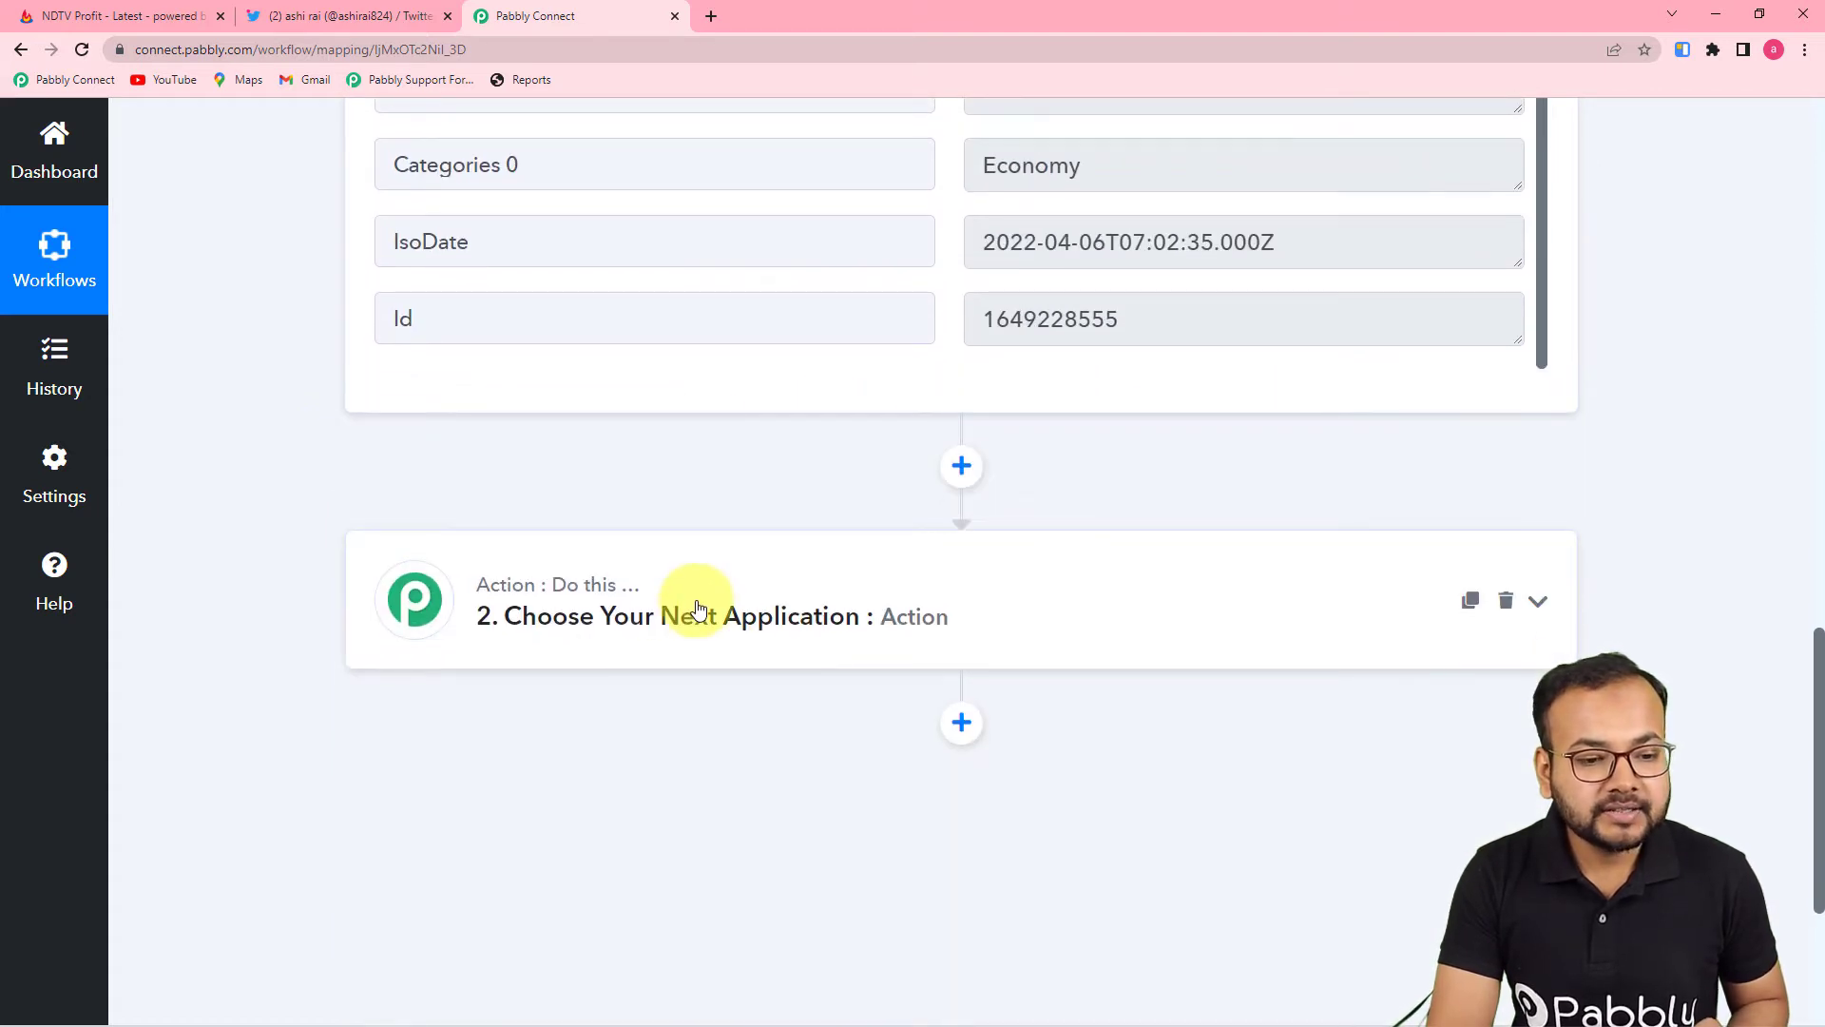
- Set the workflow's second step to the Twitter app with the Create Tweet action event
scroll(707, 606, "up", 2)
scroll(708, 606, "down", 2)
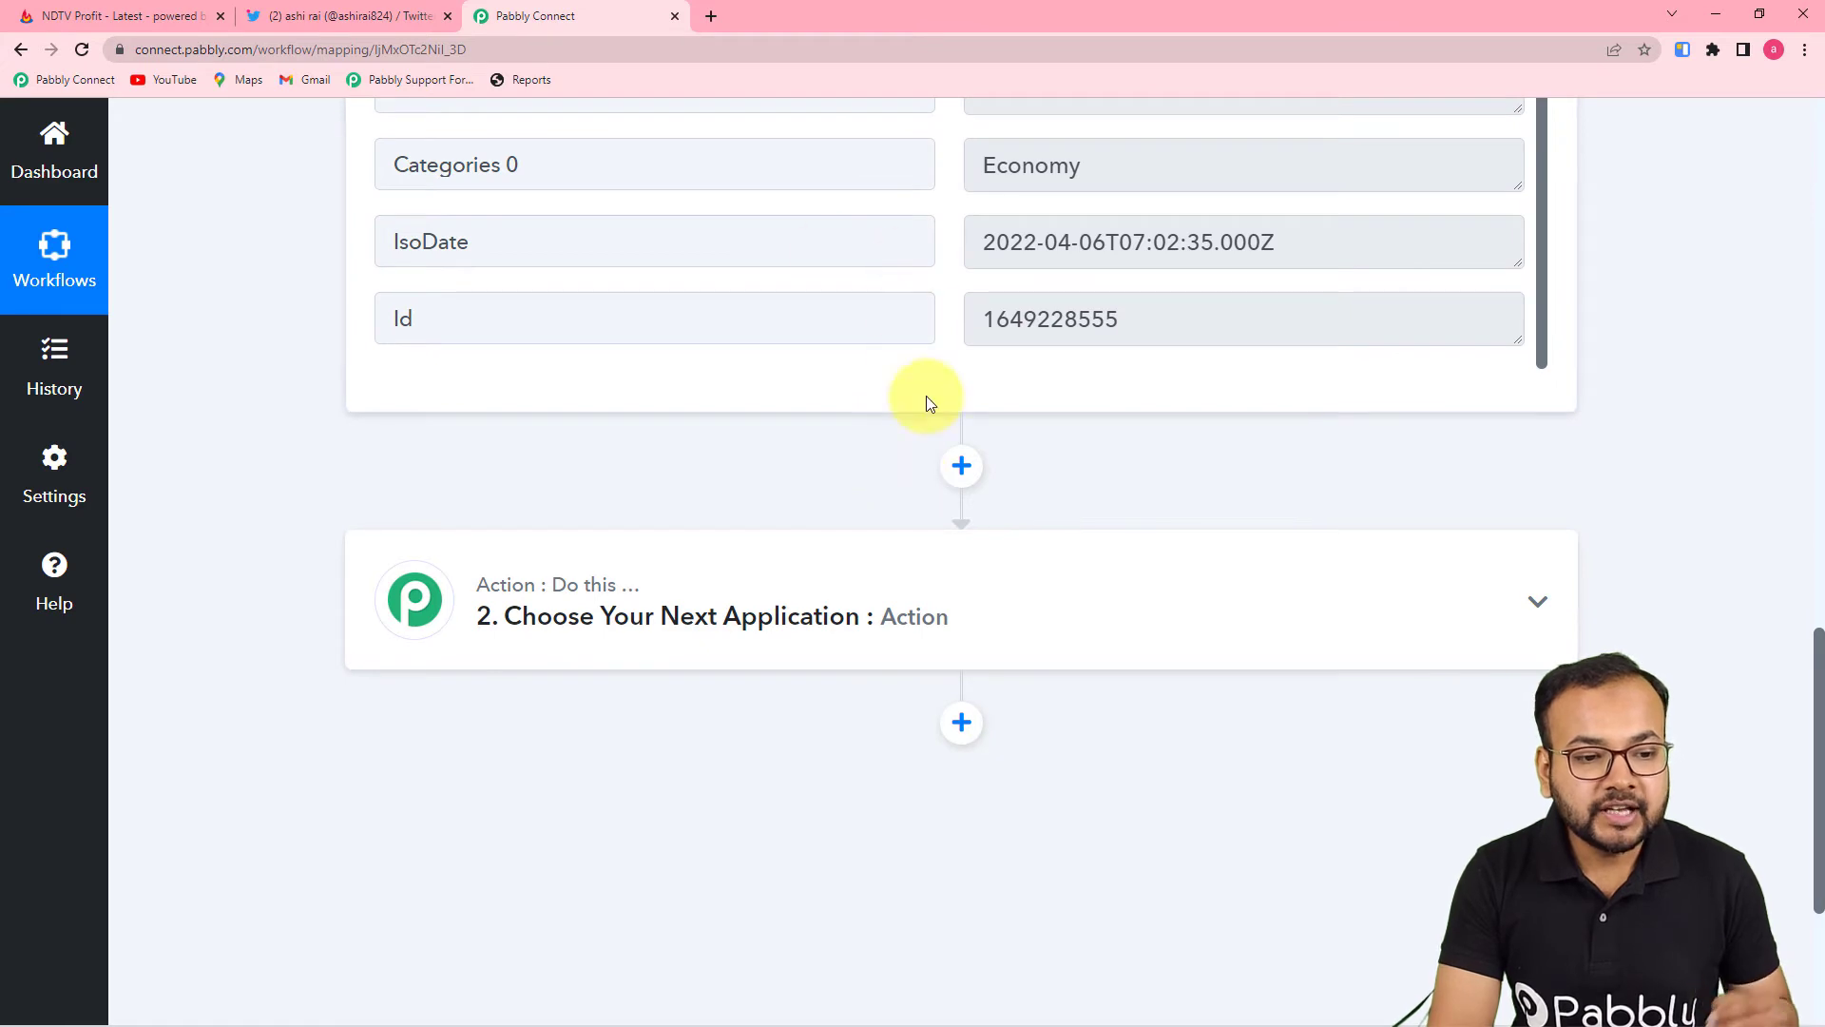
scroll(874, 314, "up", 2)
scroll(277, 314, "up", 3)
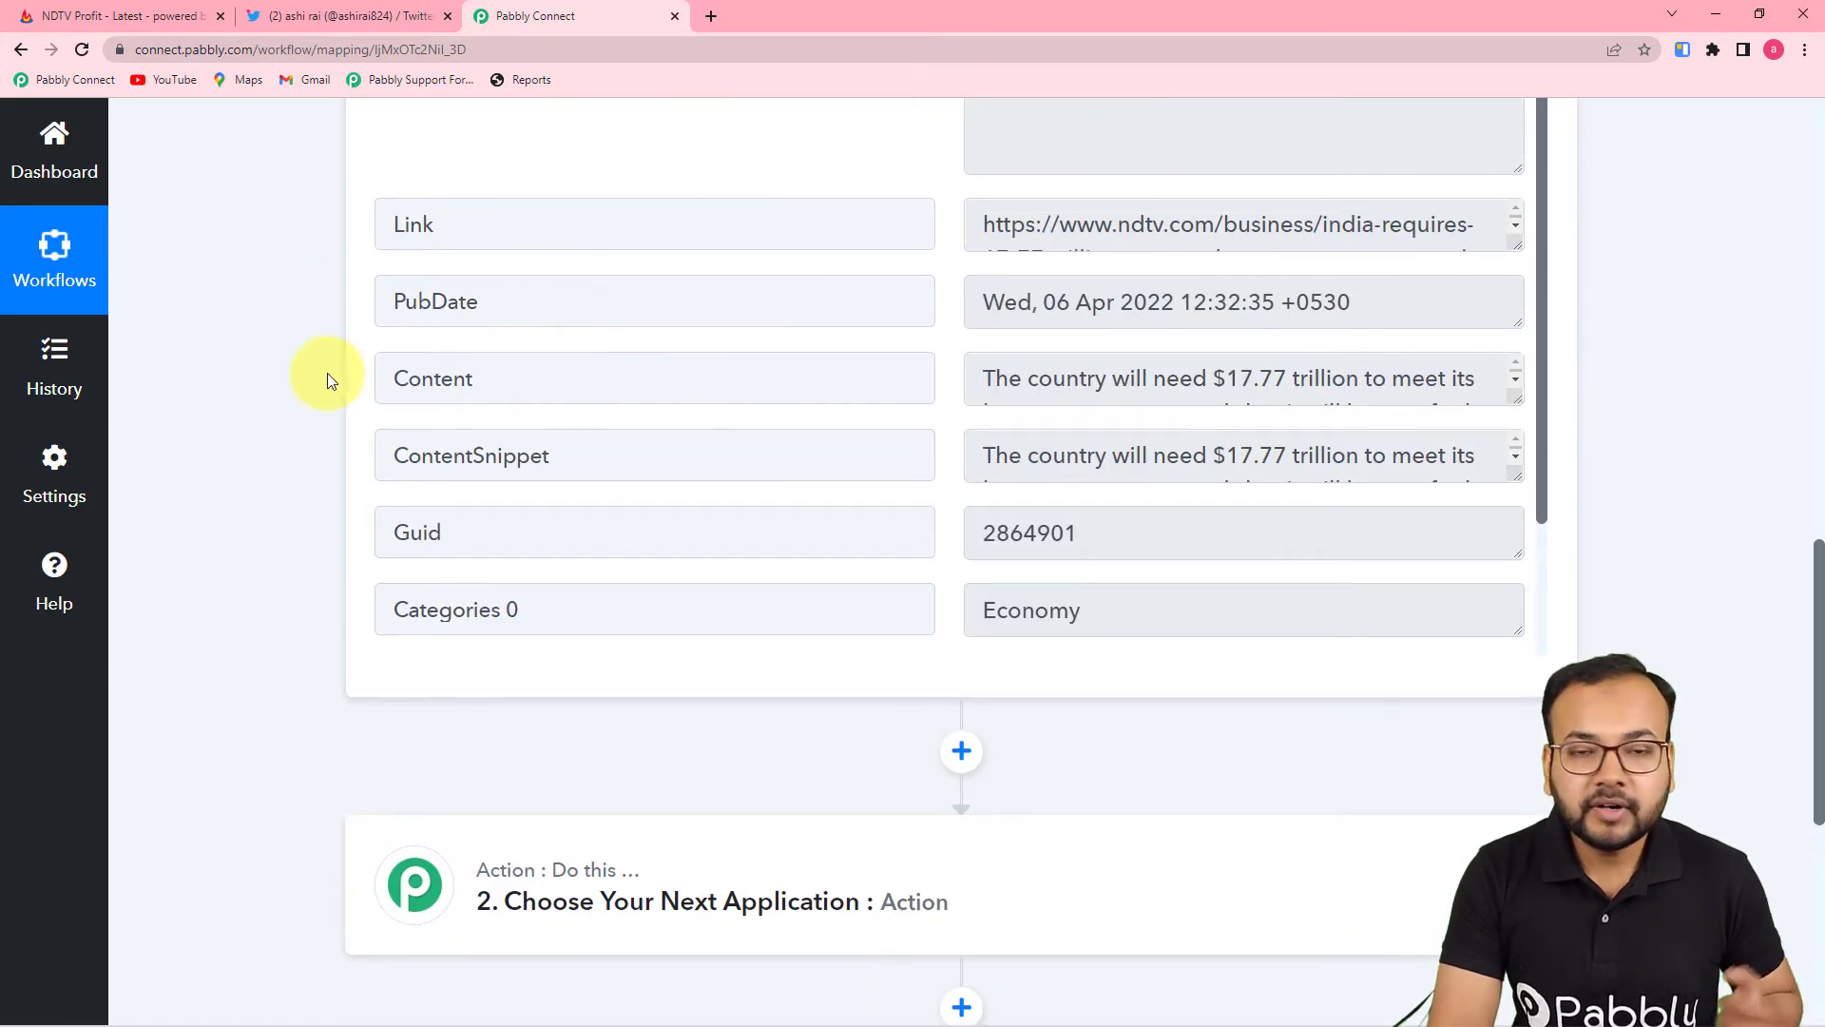
scroll(271, 385, "down", 5)
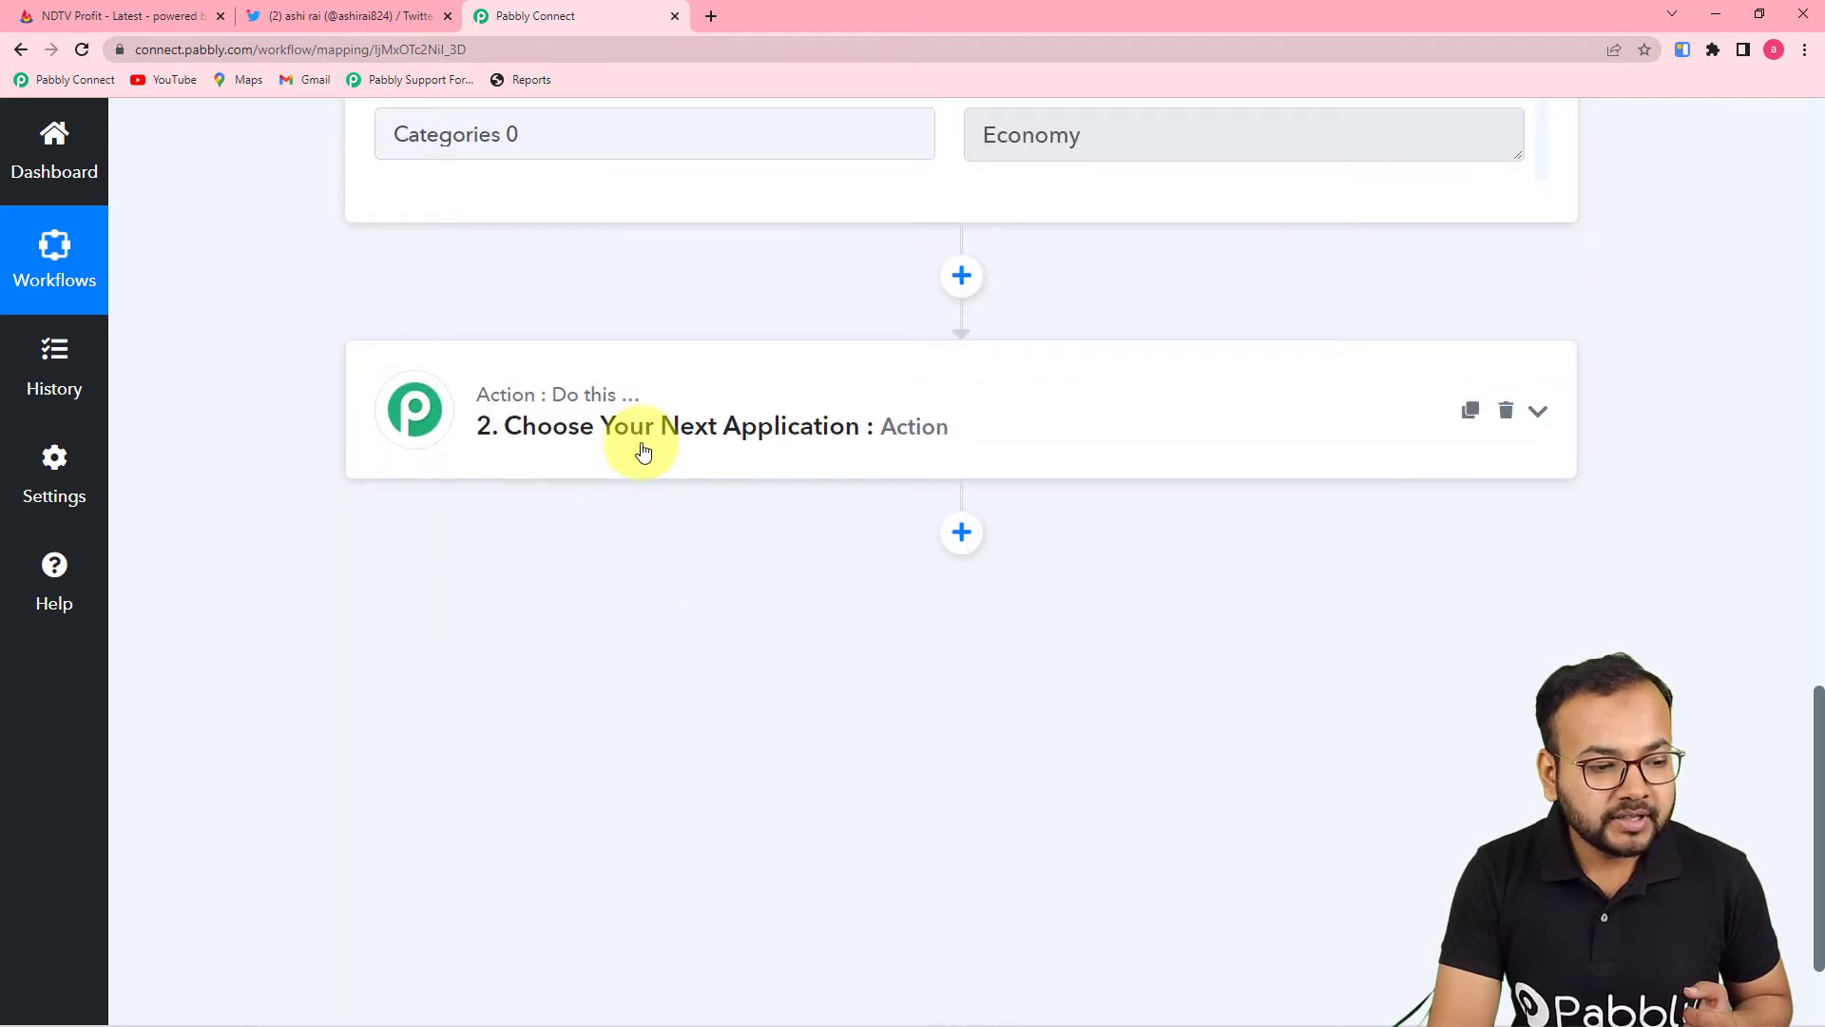
left_click(644, 449)
left_click(551, 304)
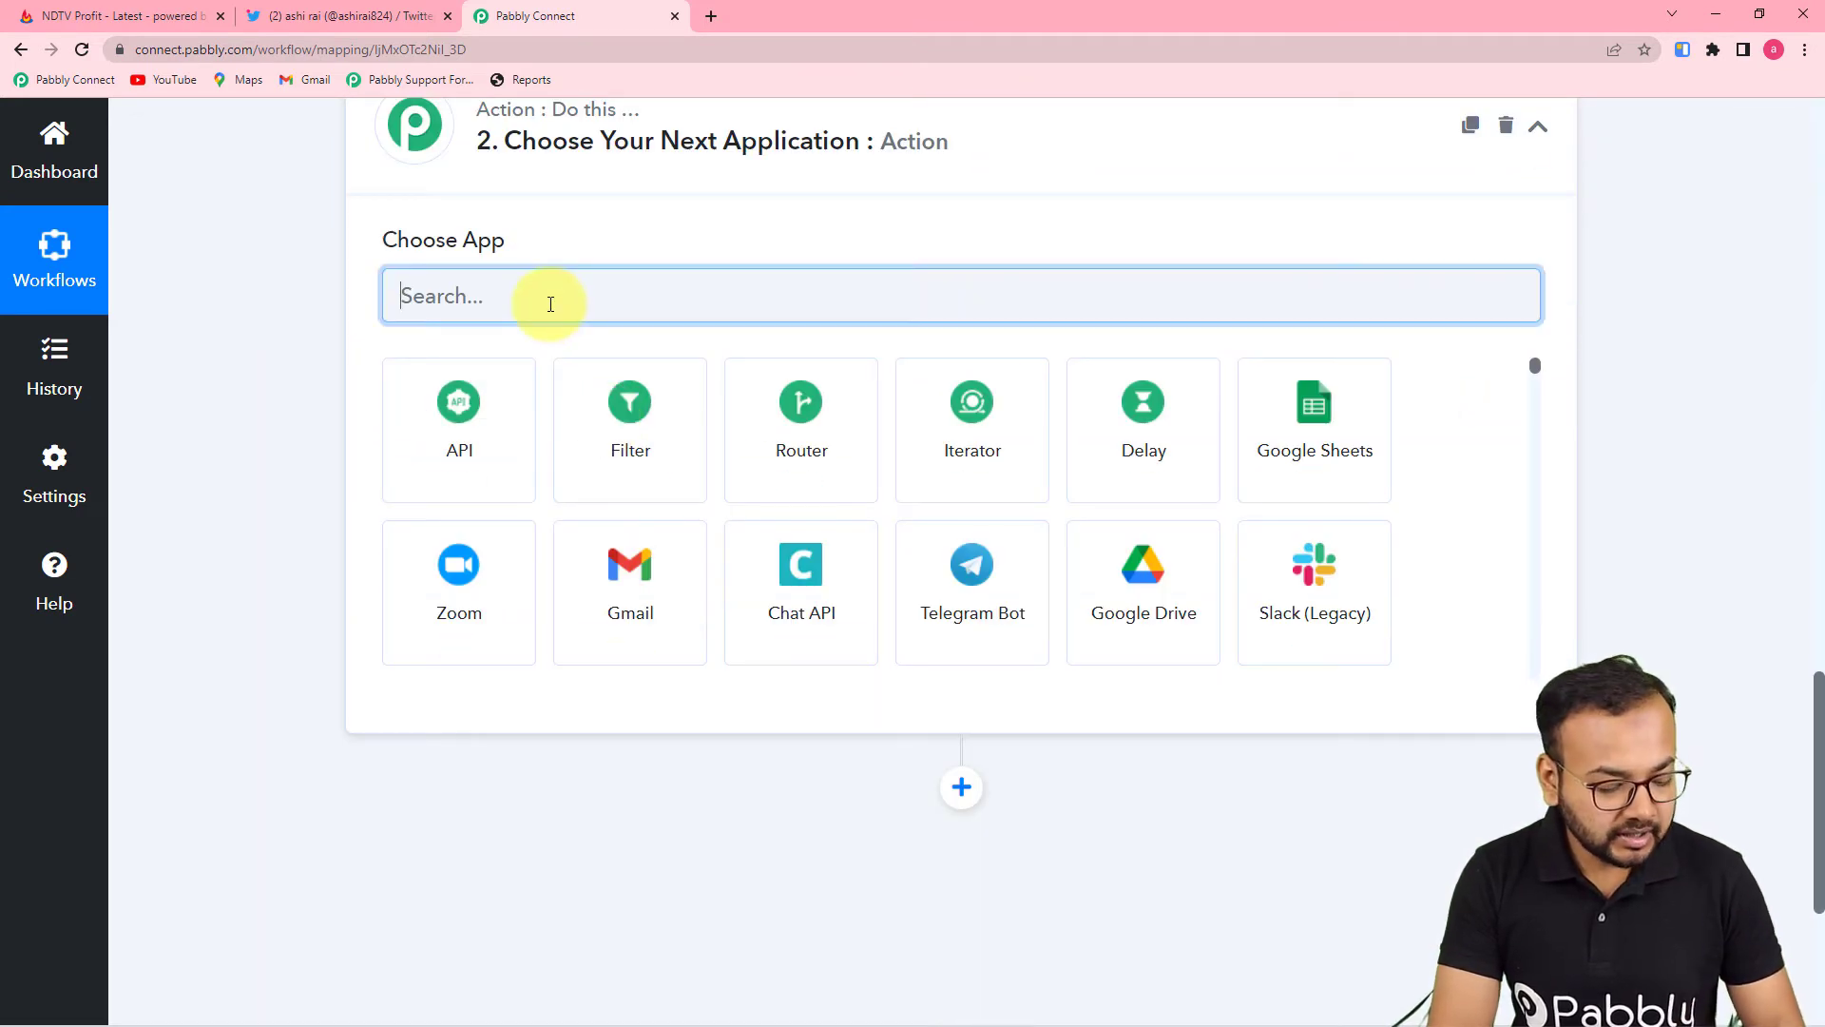
type("twi")
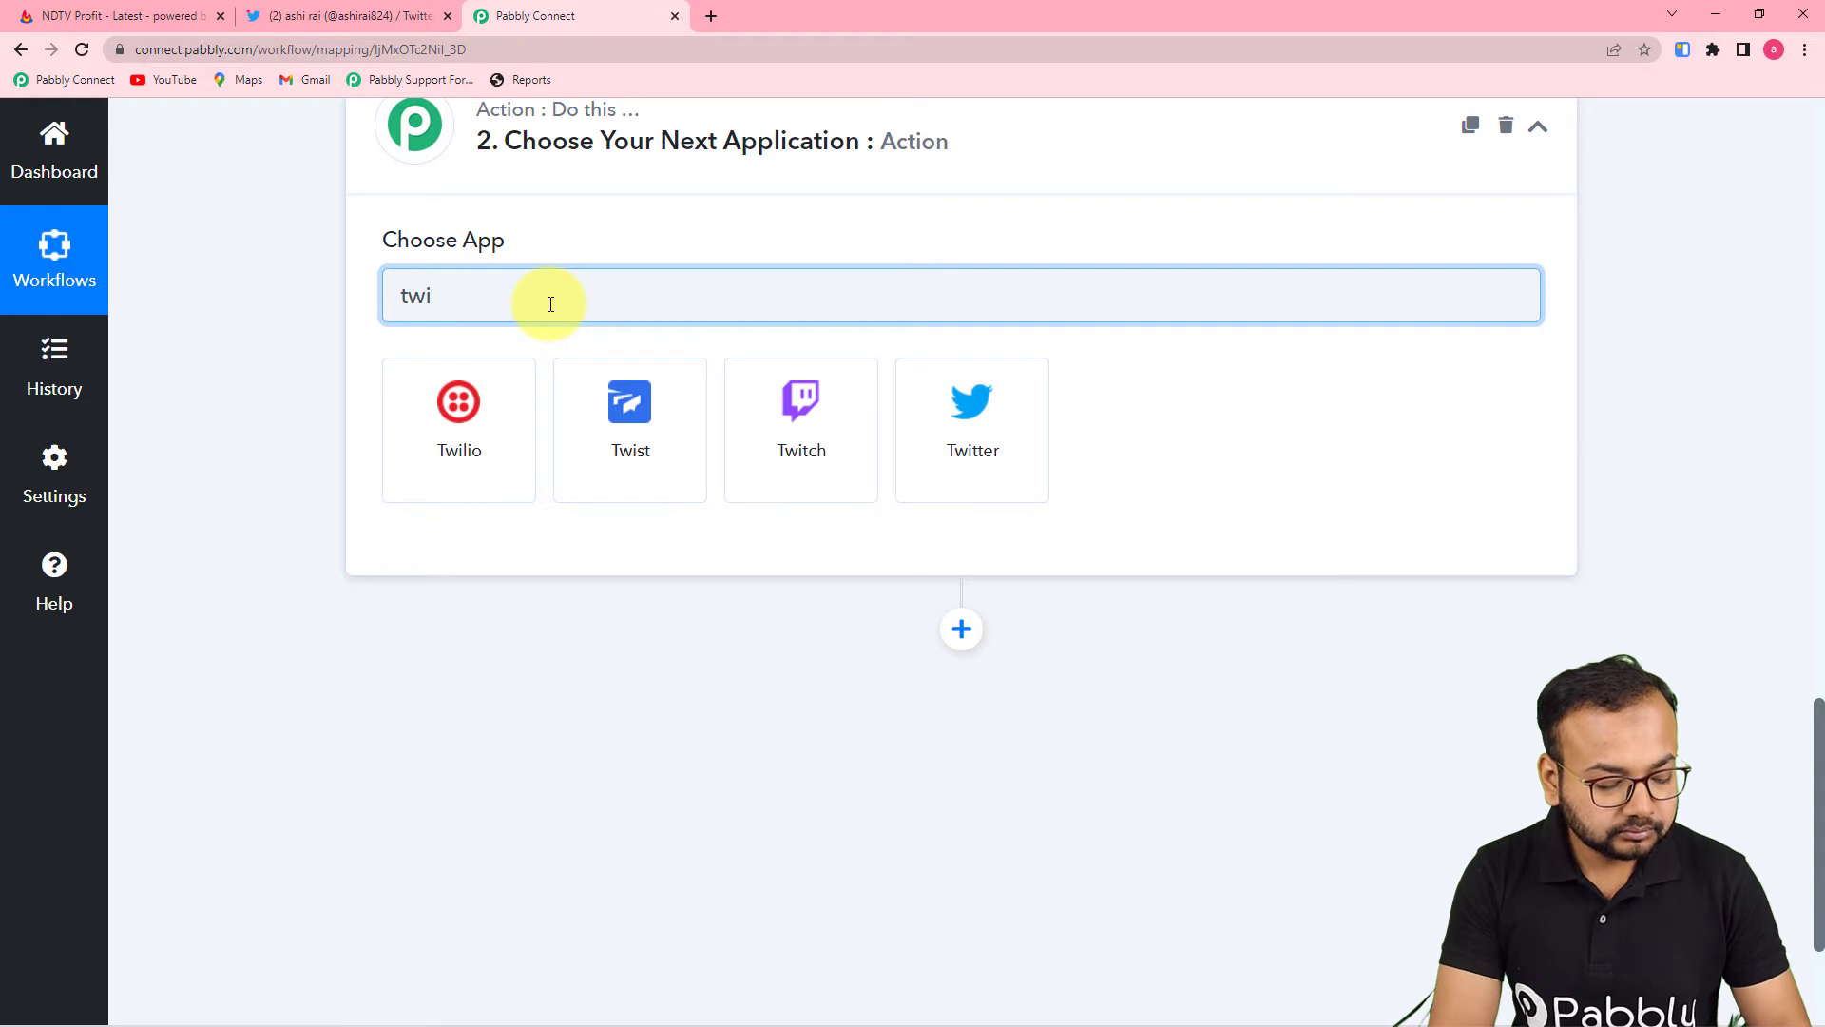
type("t")
left_click(692, 408)
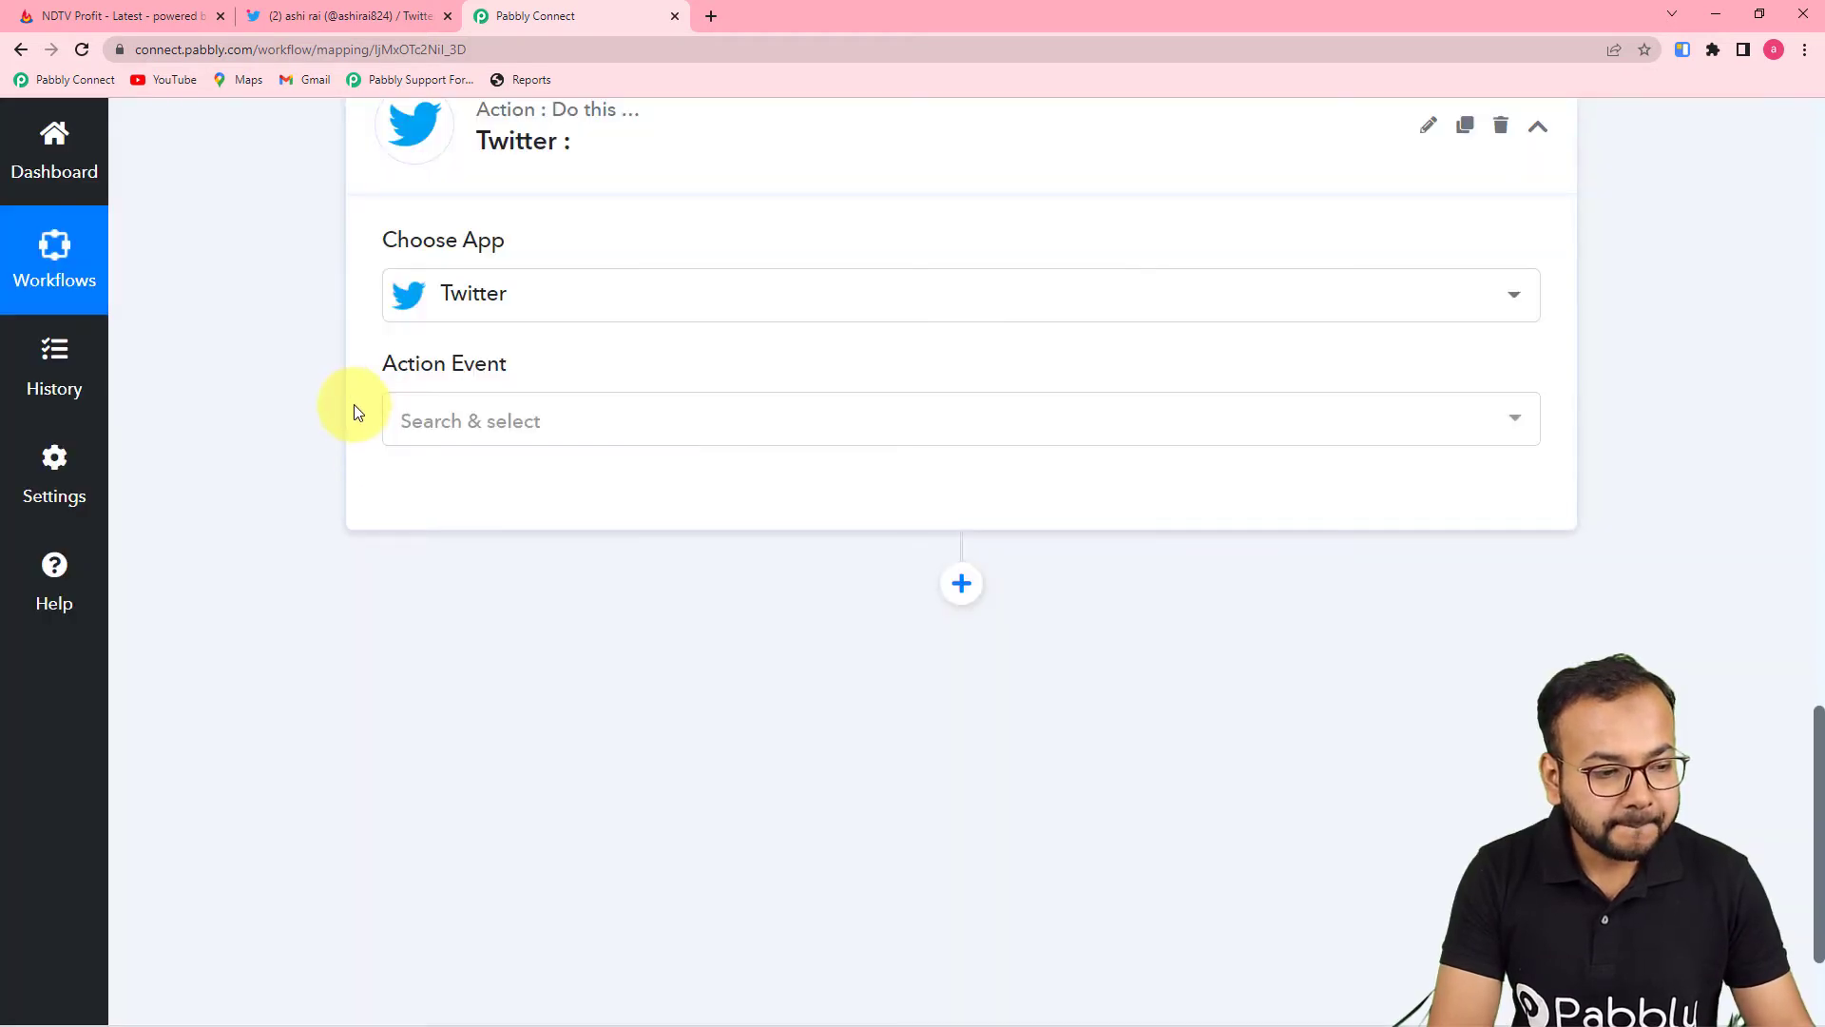
left_click(541, 430)
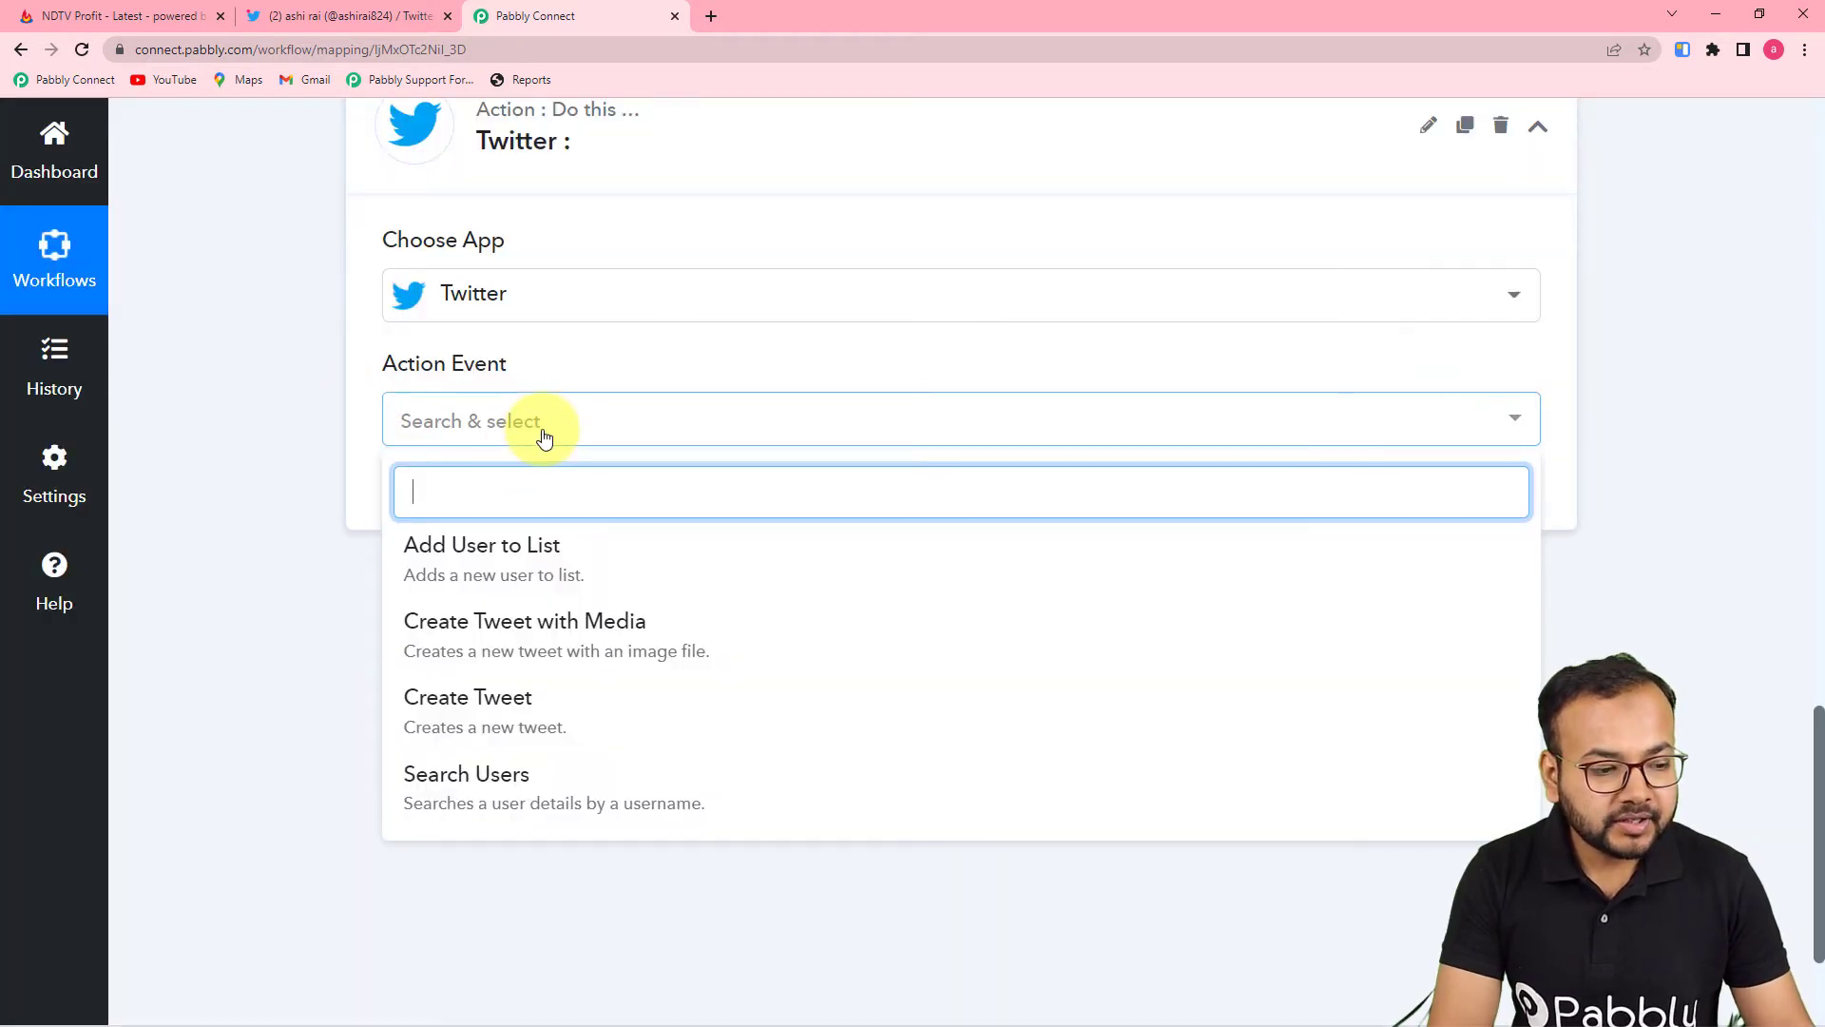
left_click(452, 717)
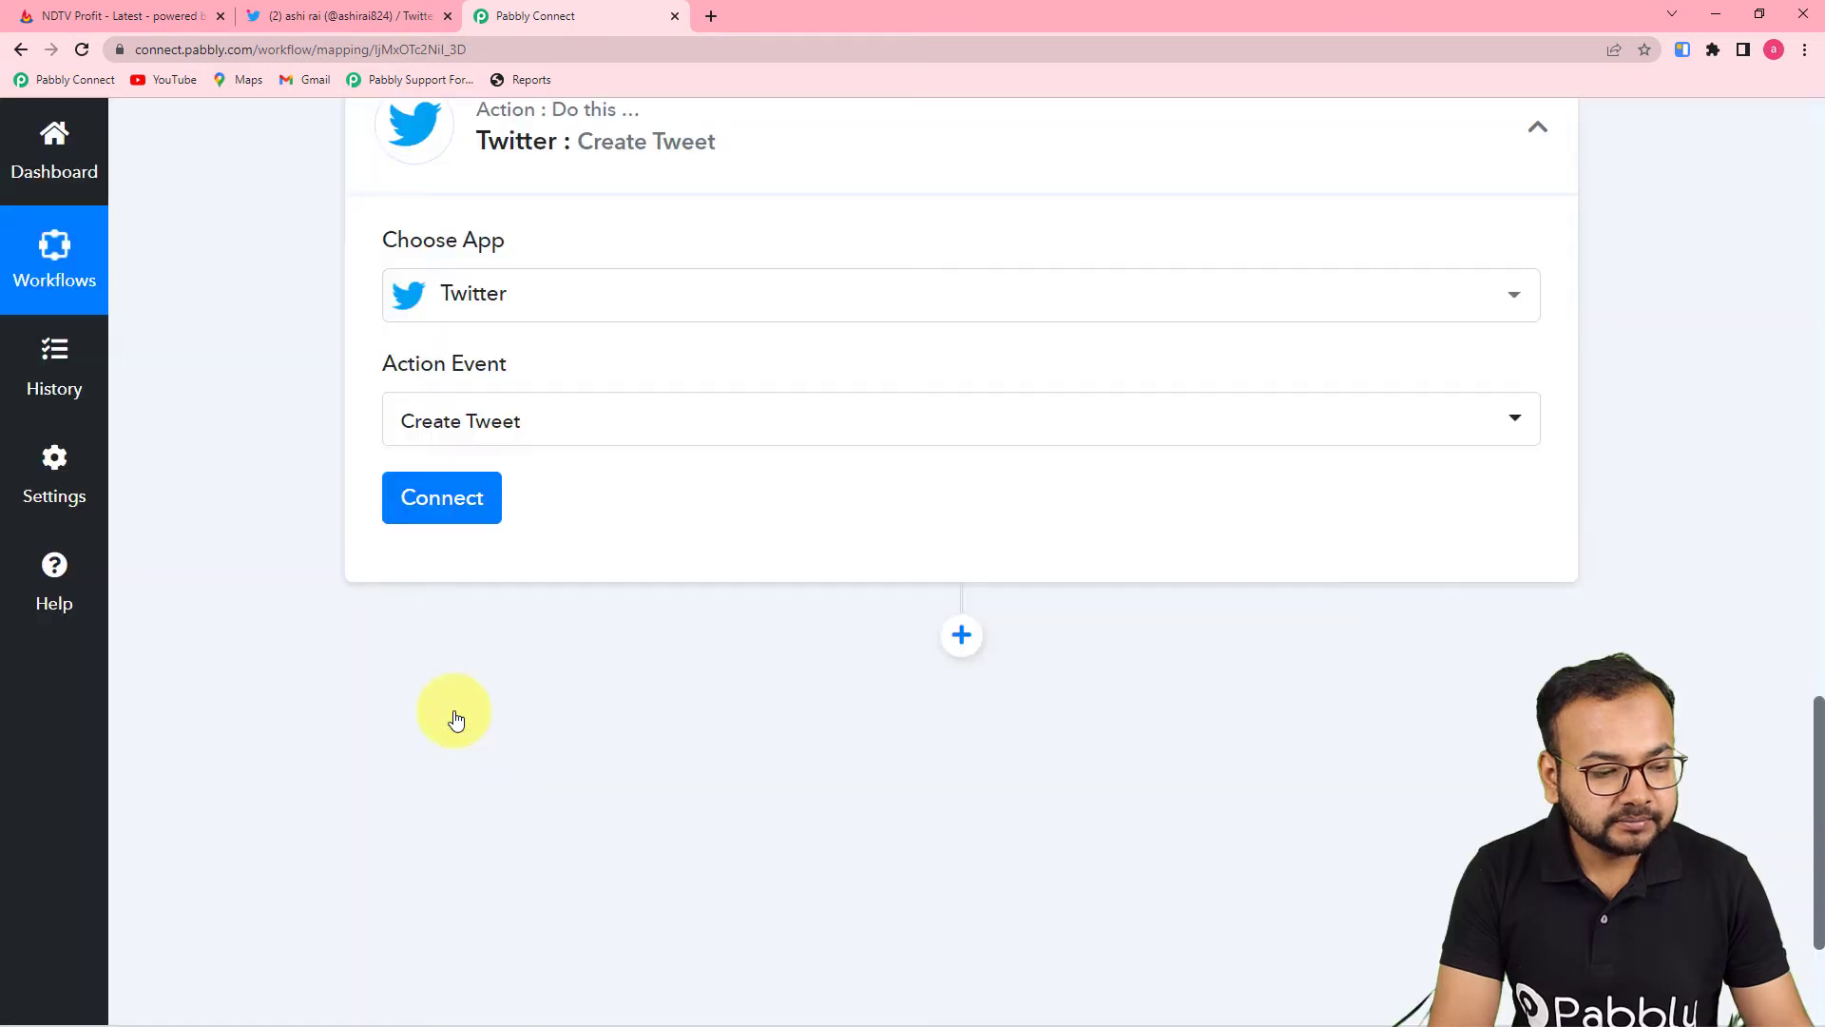
- Connect the Twitter action through a new connection and authorize Pabbly Connect to access the Twitter account
left_click(434, 509)
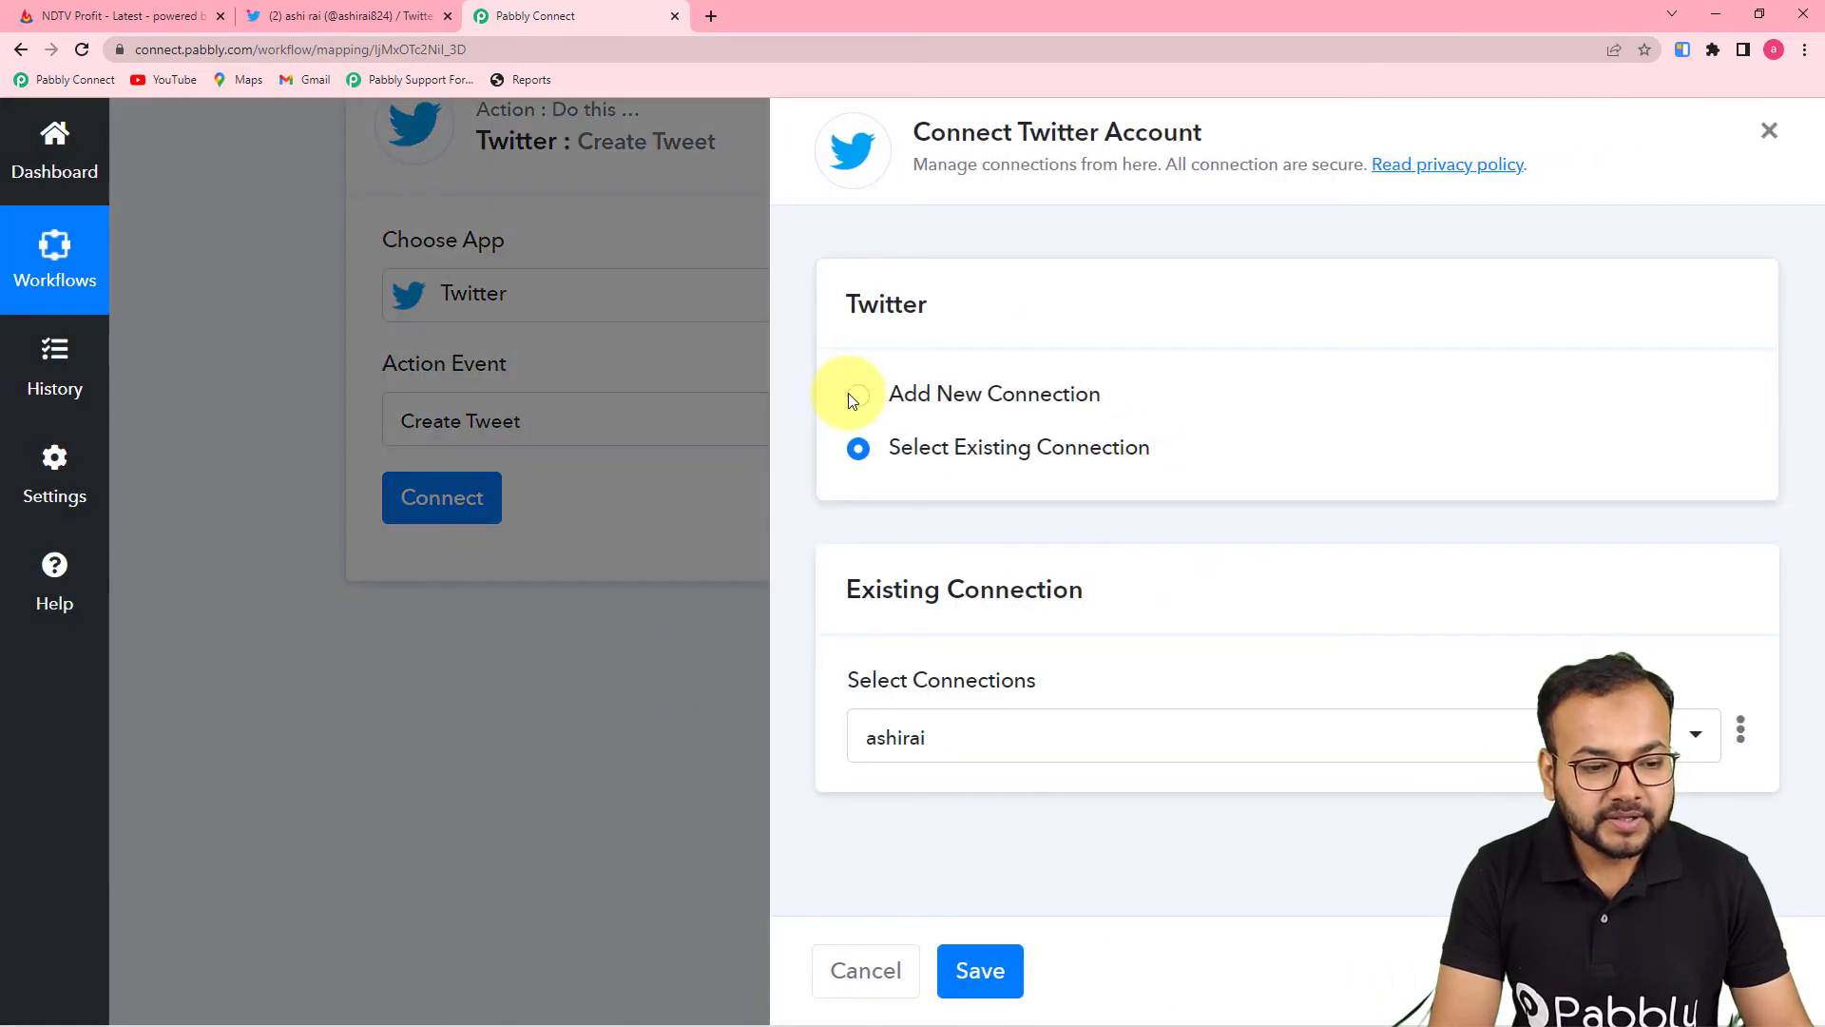
left_click(859, 395)
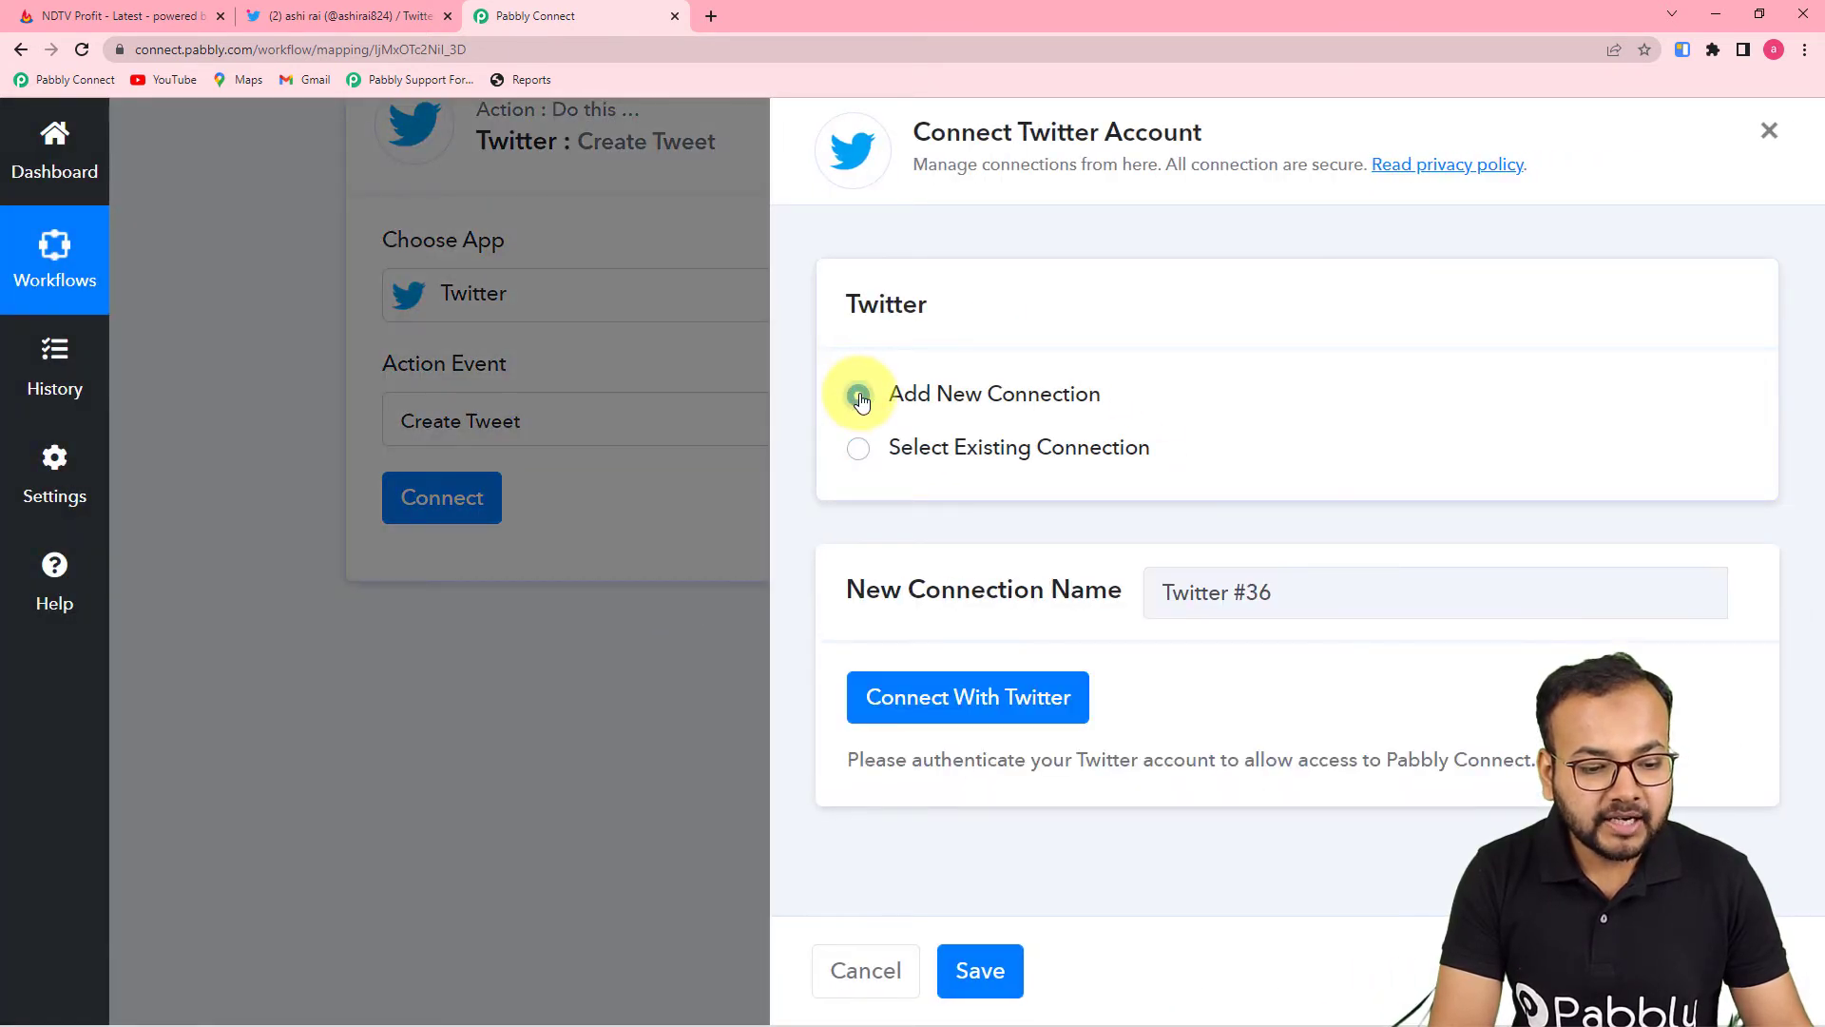
left_click(910, 711)
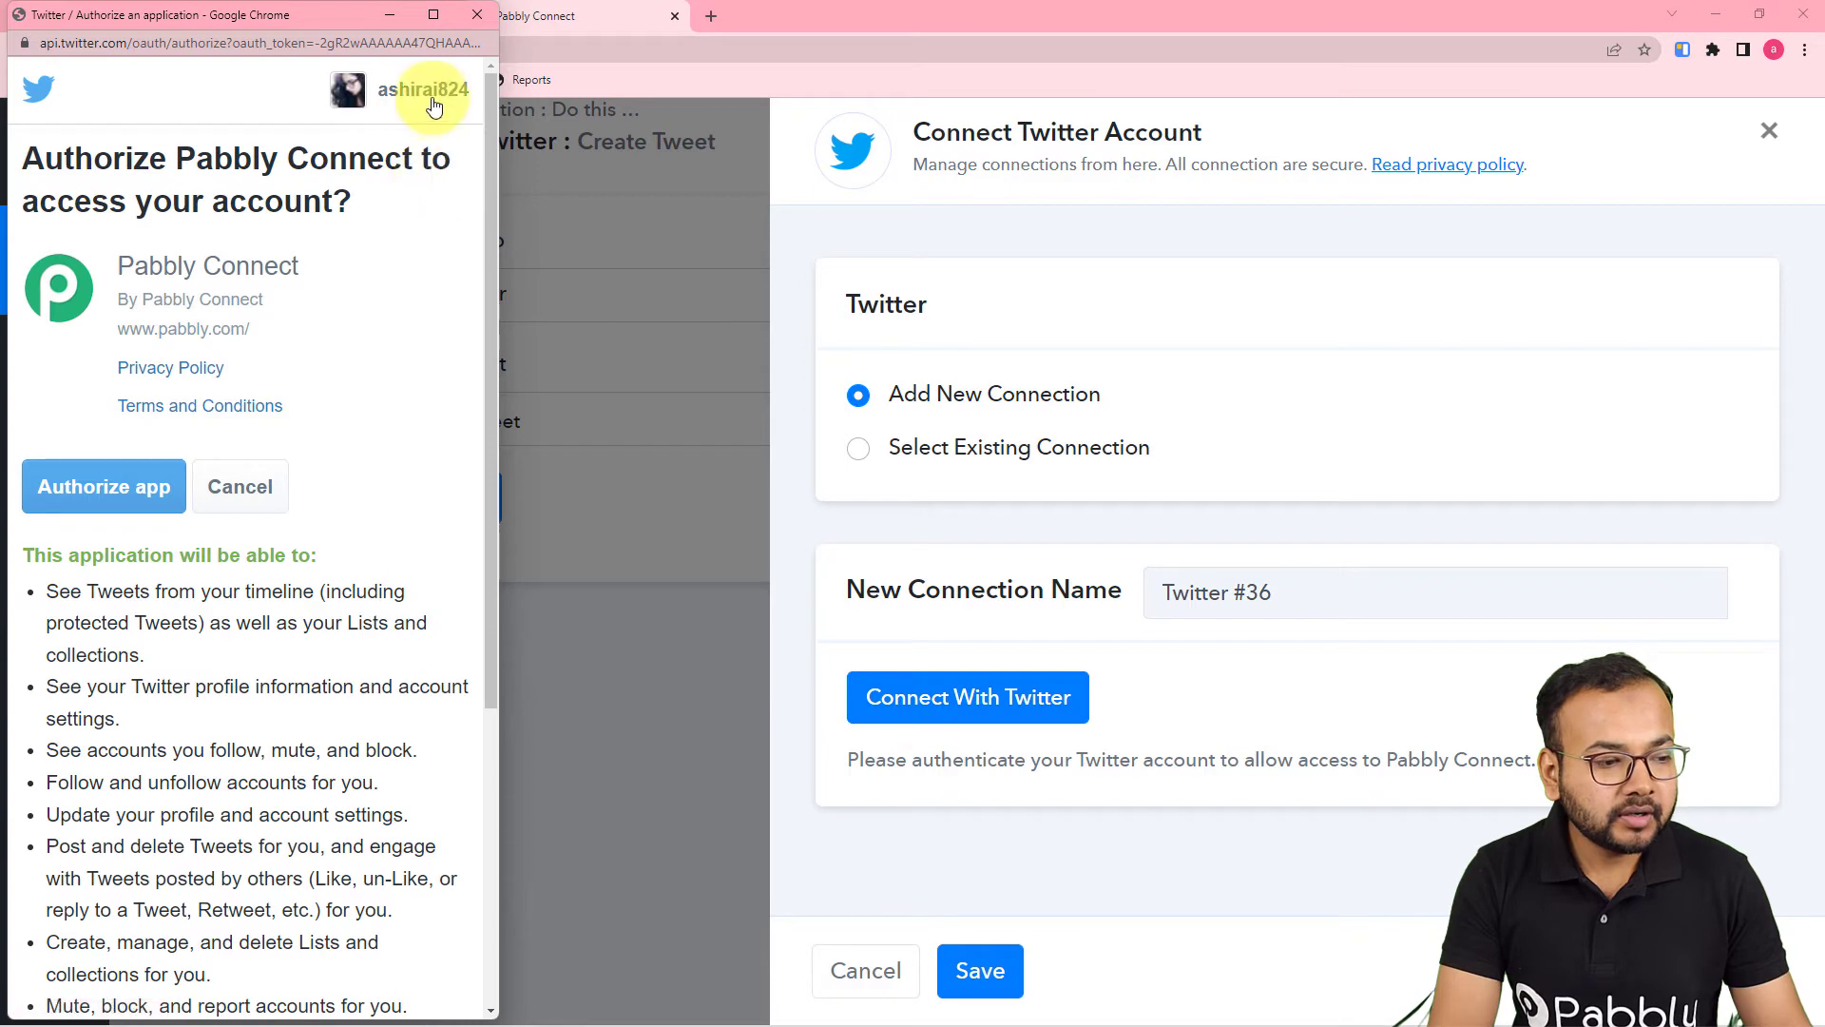
left_click(435, 26)
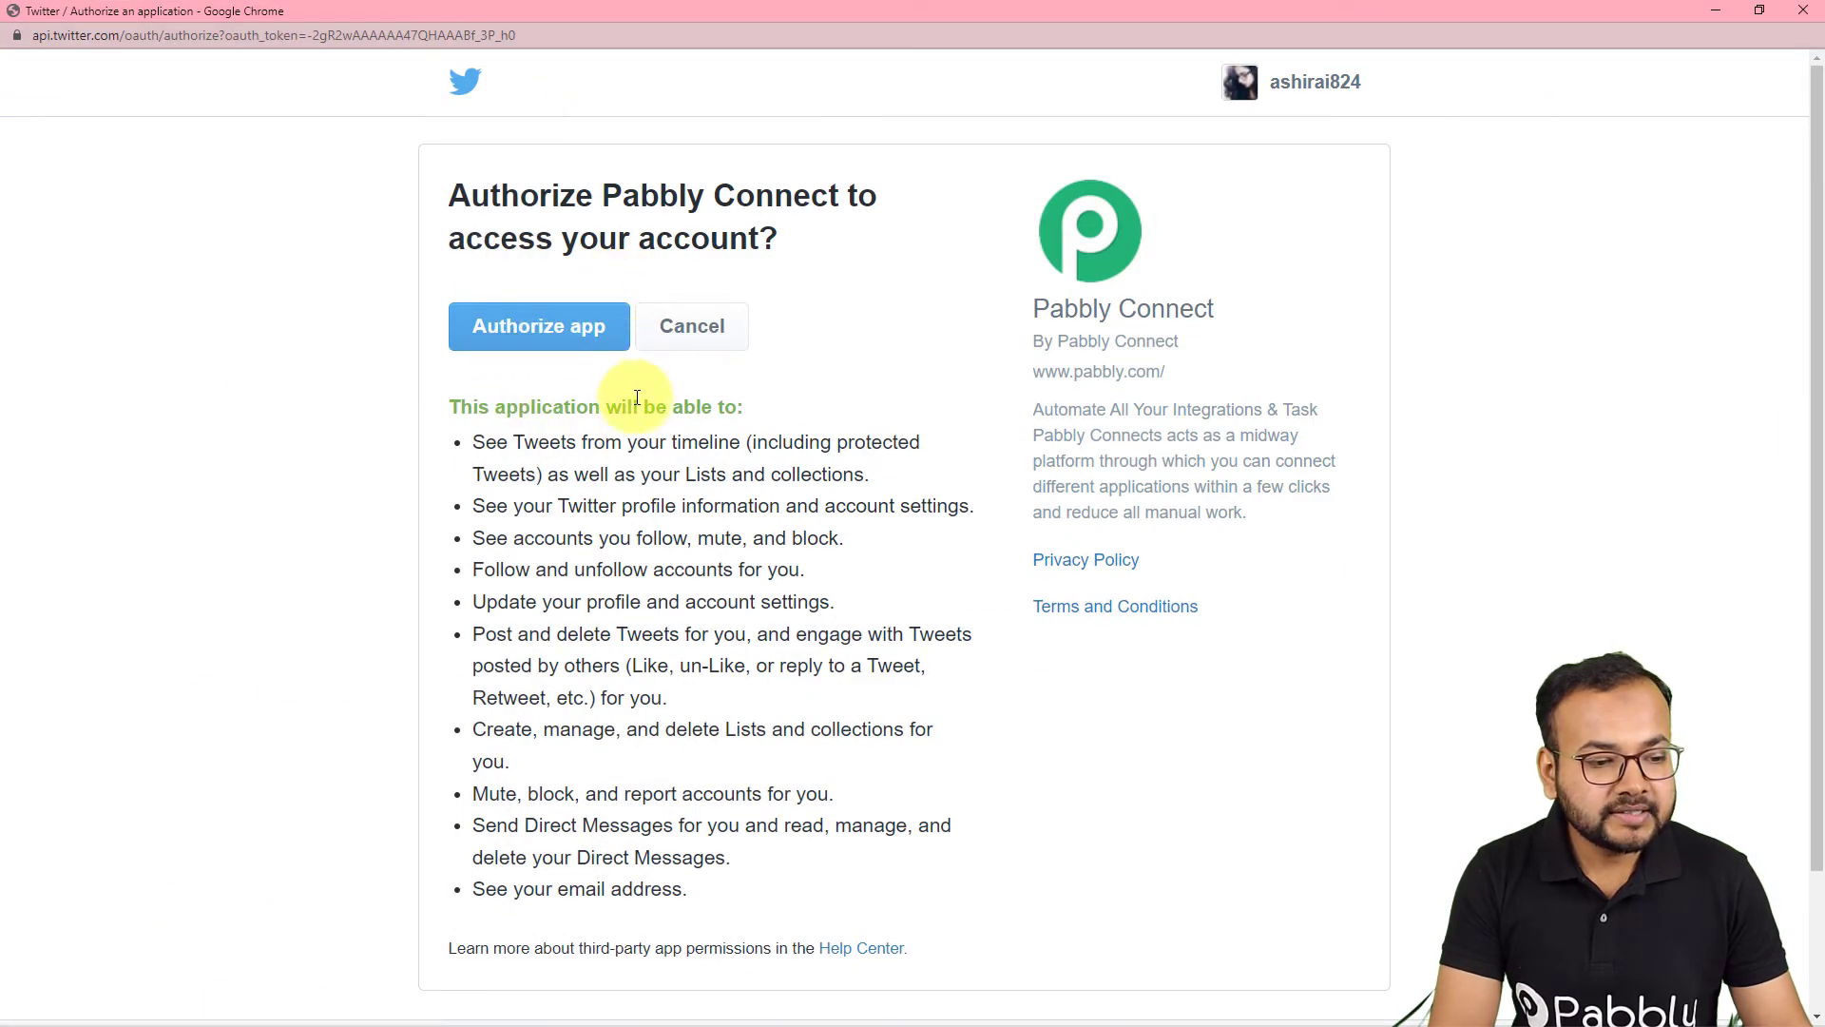
left_click(552, 337)
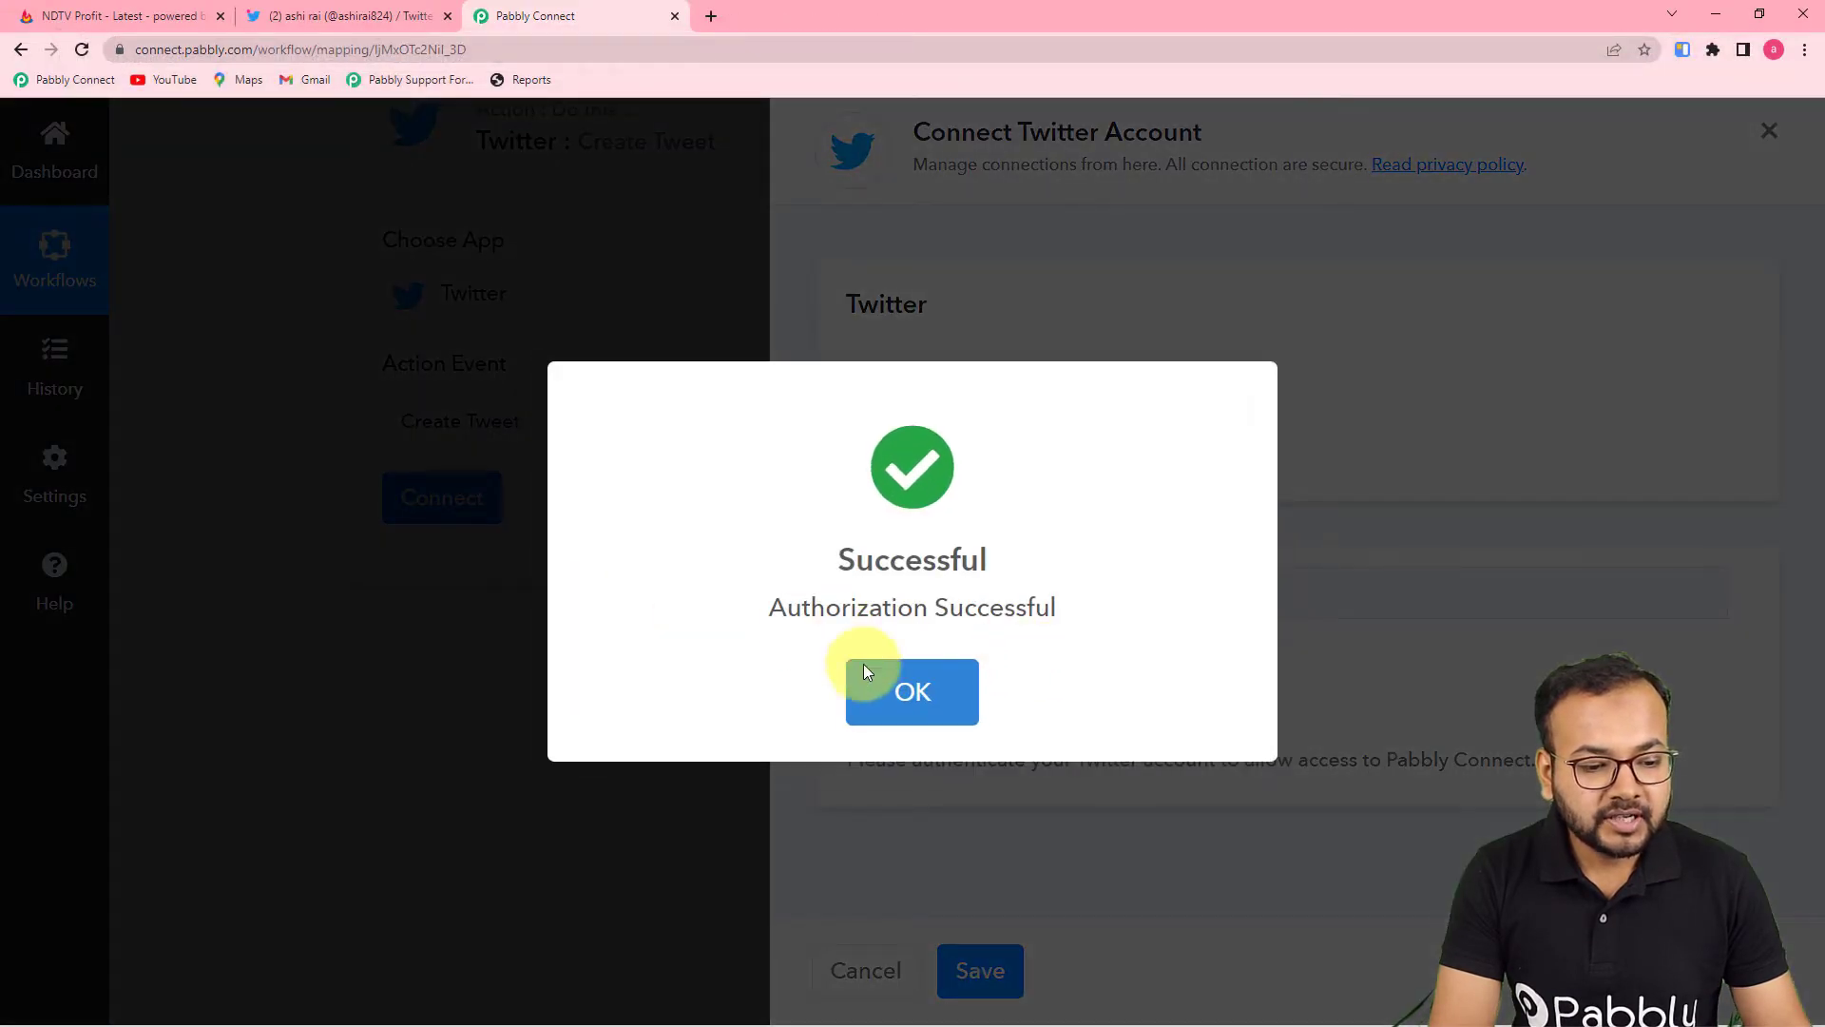
left_click(864, 670)
- Write the tweet message "Hey Twitter Family." and, on the next line, "Check out this new post from our RSS Feed.", followed by a line break
scroll(896, 665, "down", 3)
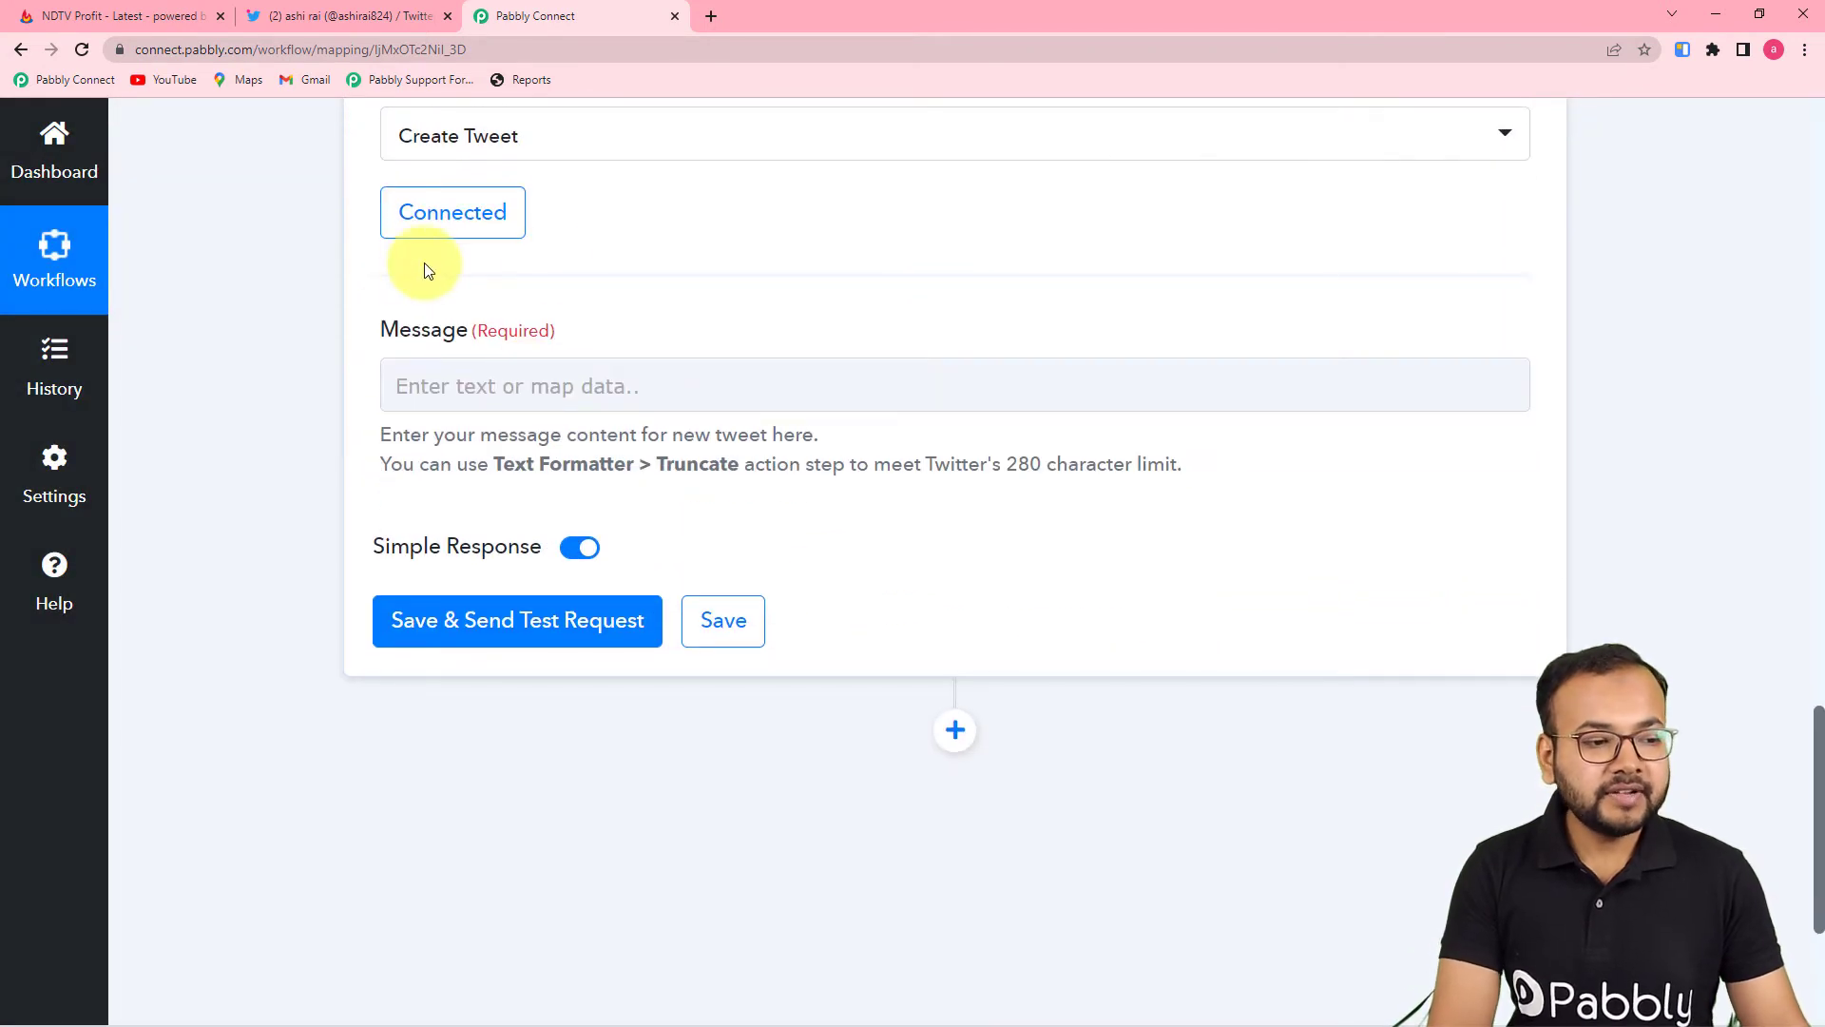
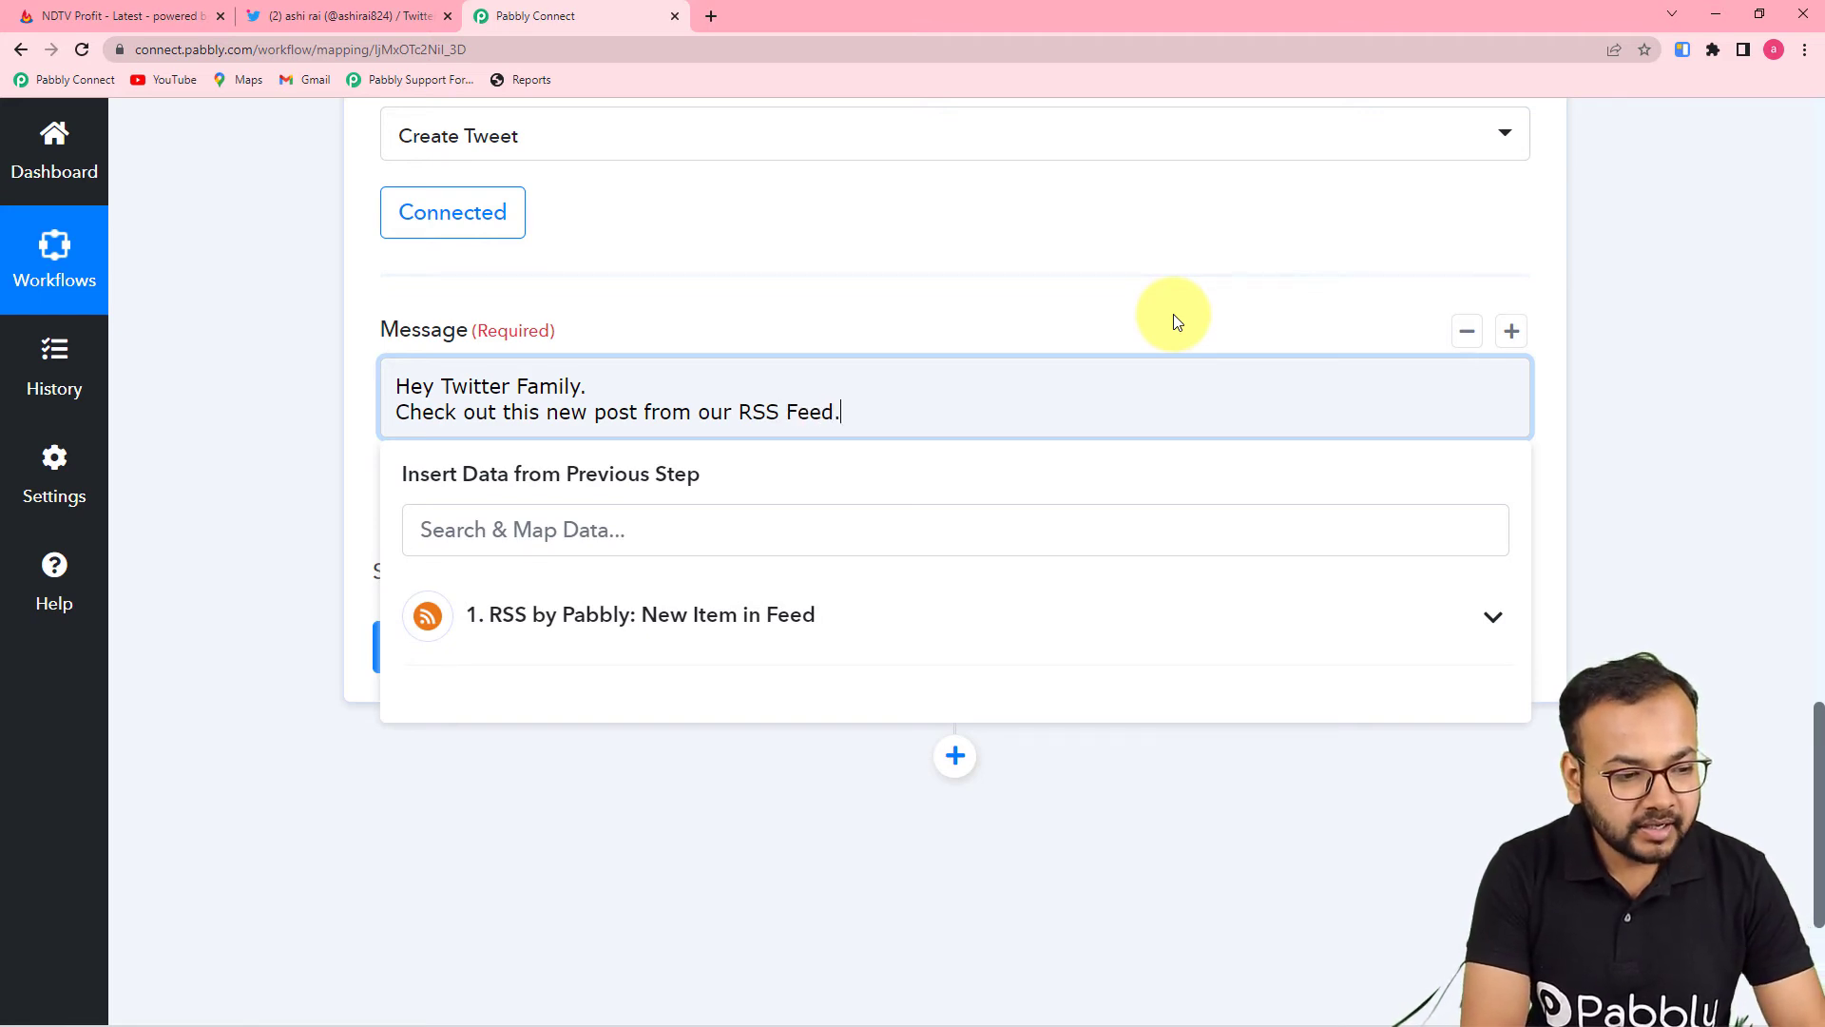
key("Return")
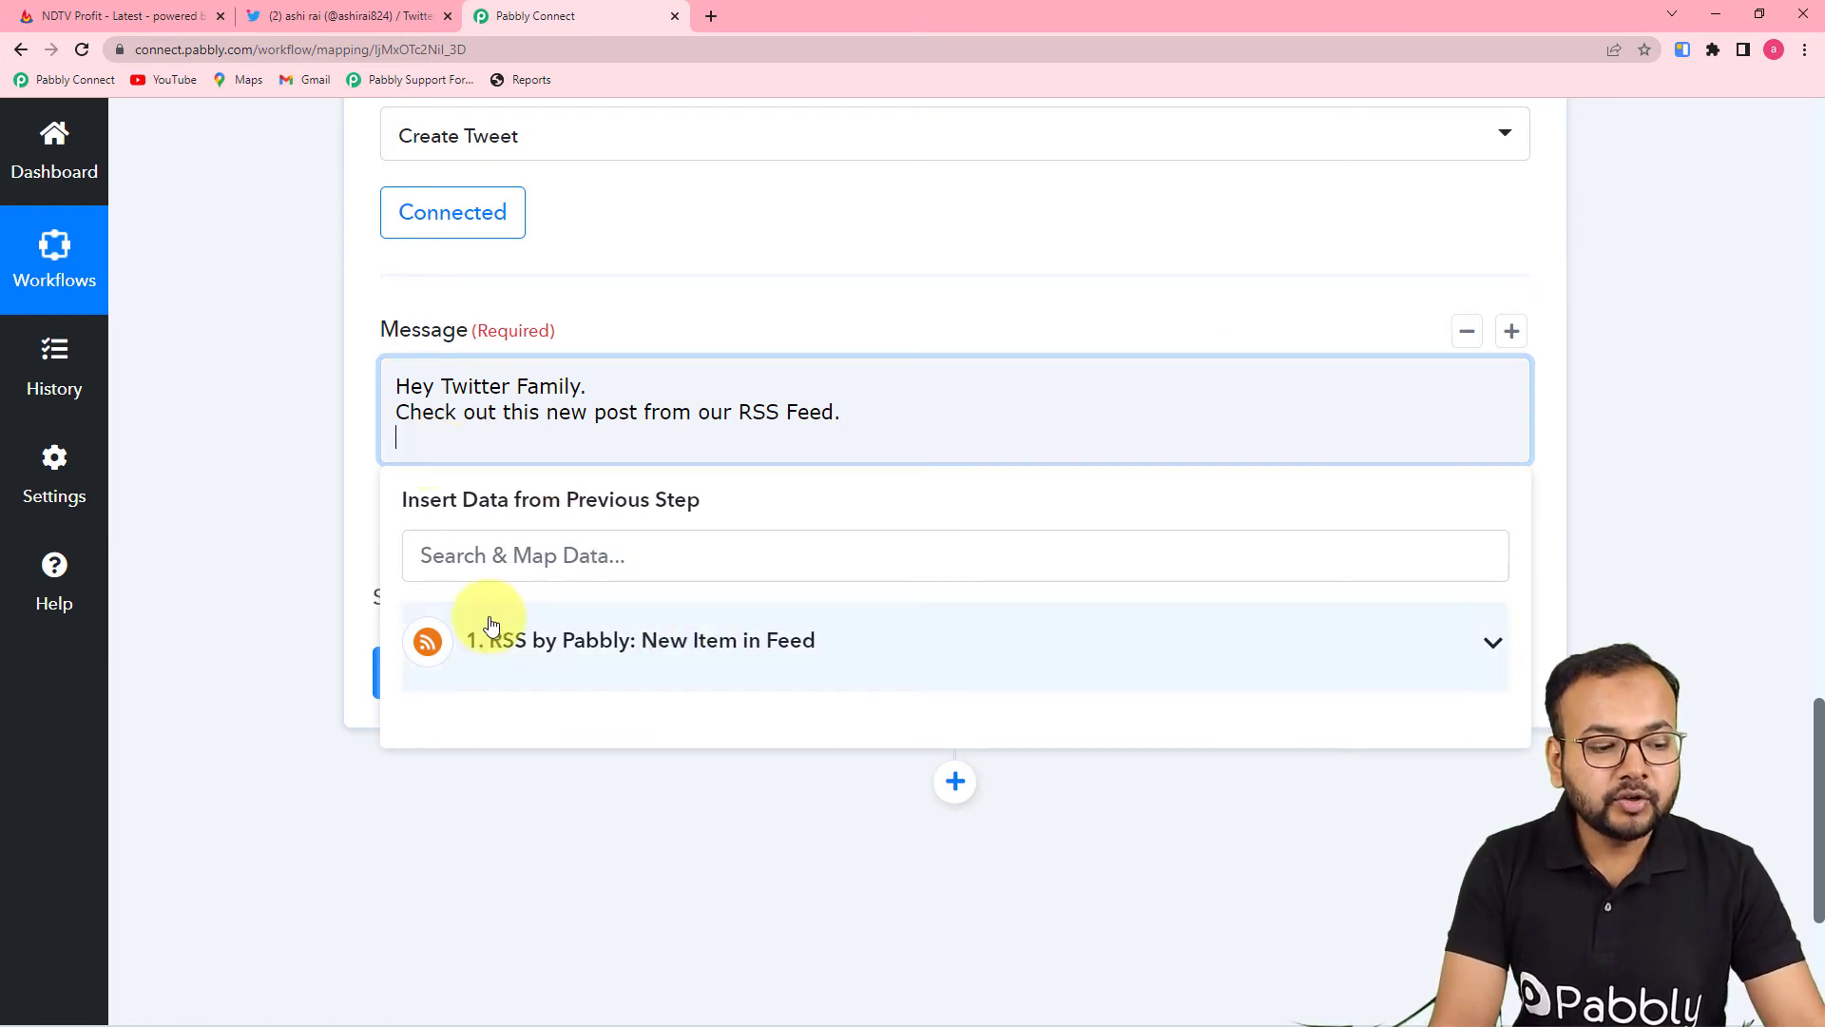
left_click(295, 469)
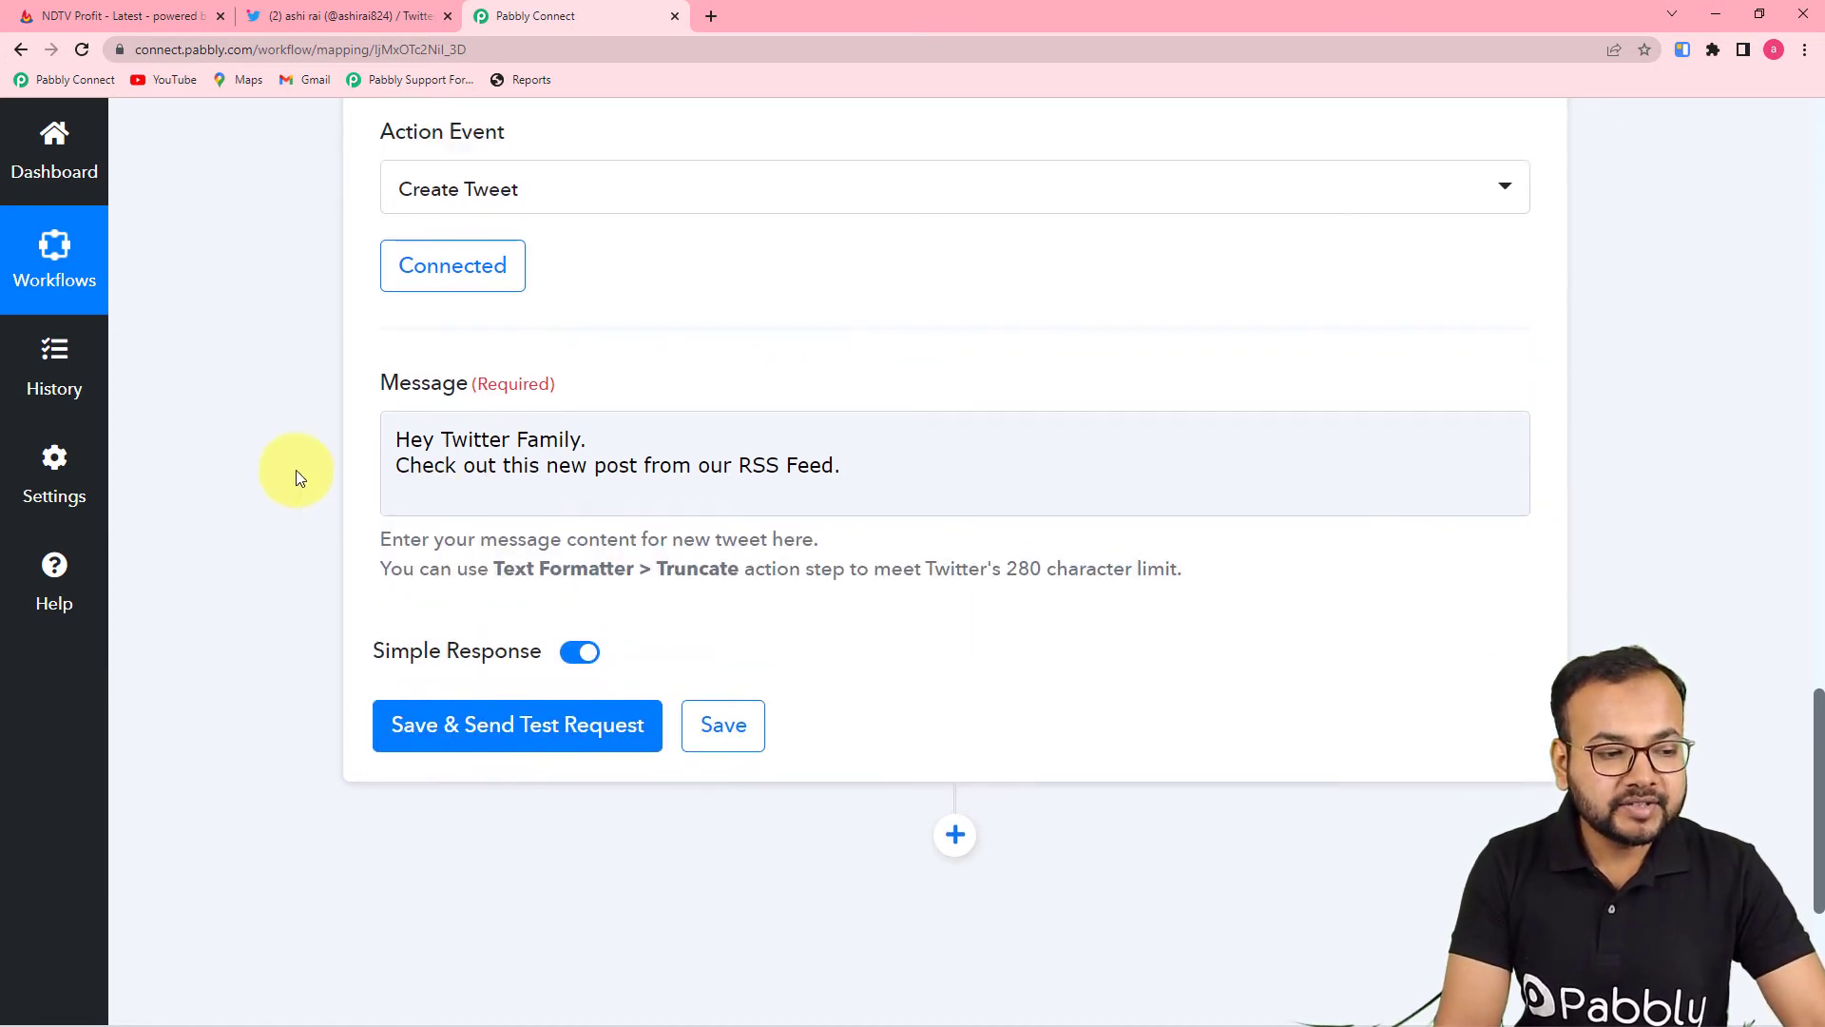
scroll(294, 470, "up", 10)
scroll(295, 470, "up", 3)
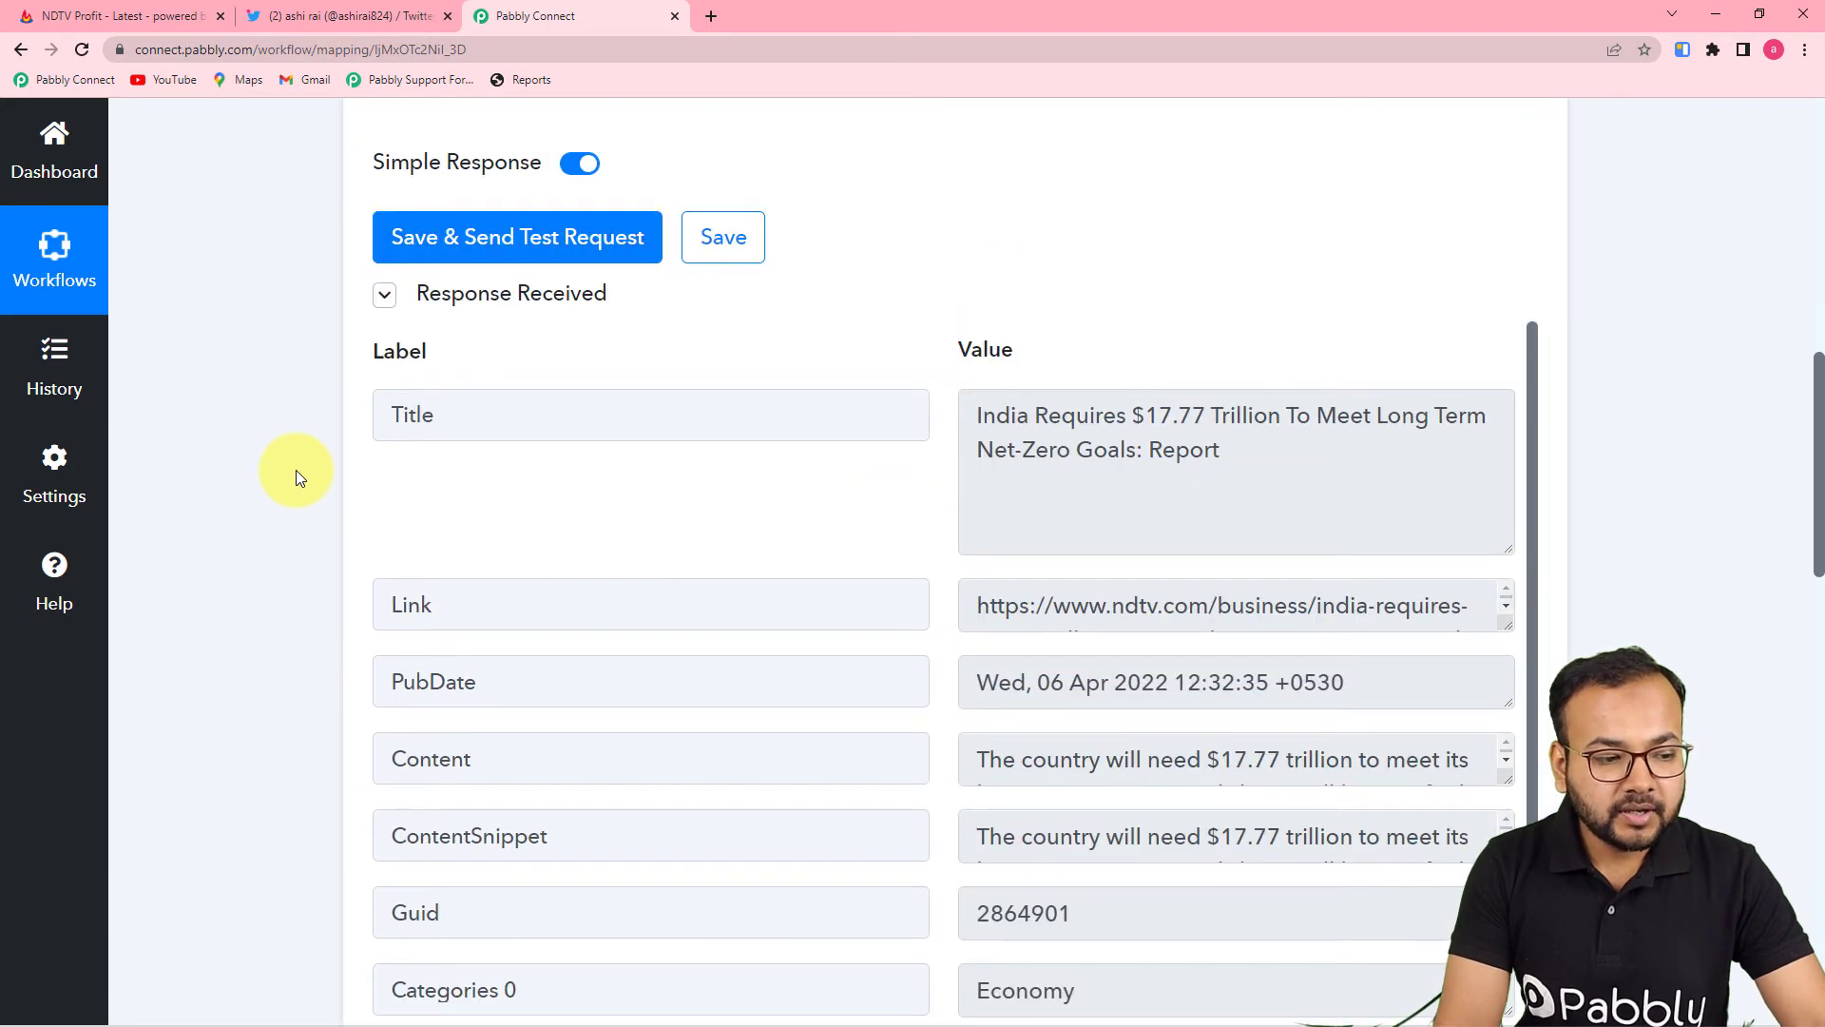
scroll(295, 469, "down", 15)
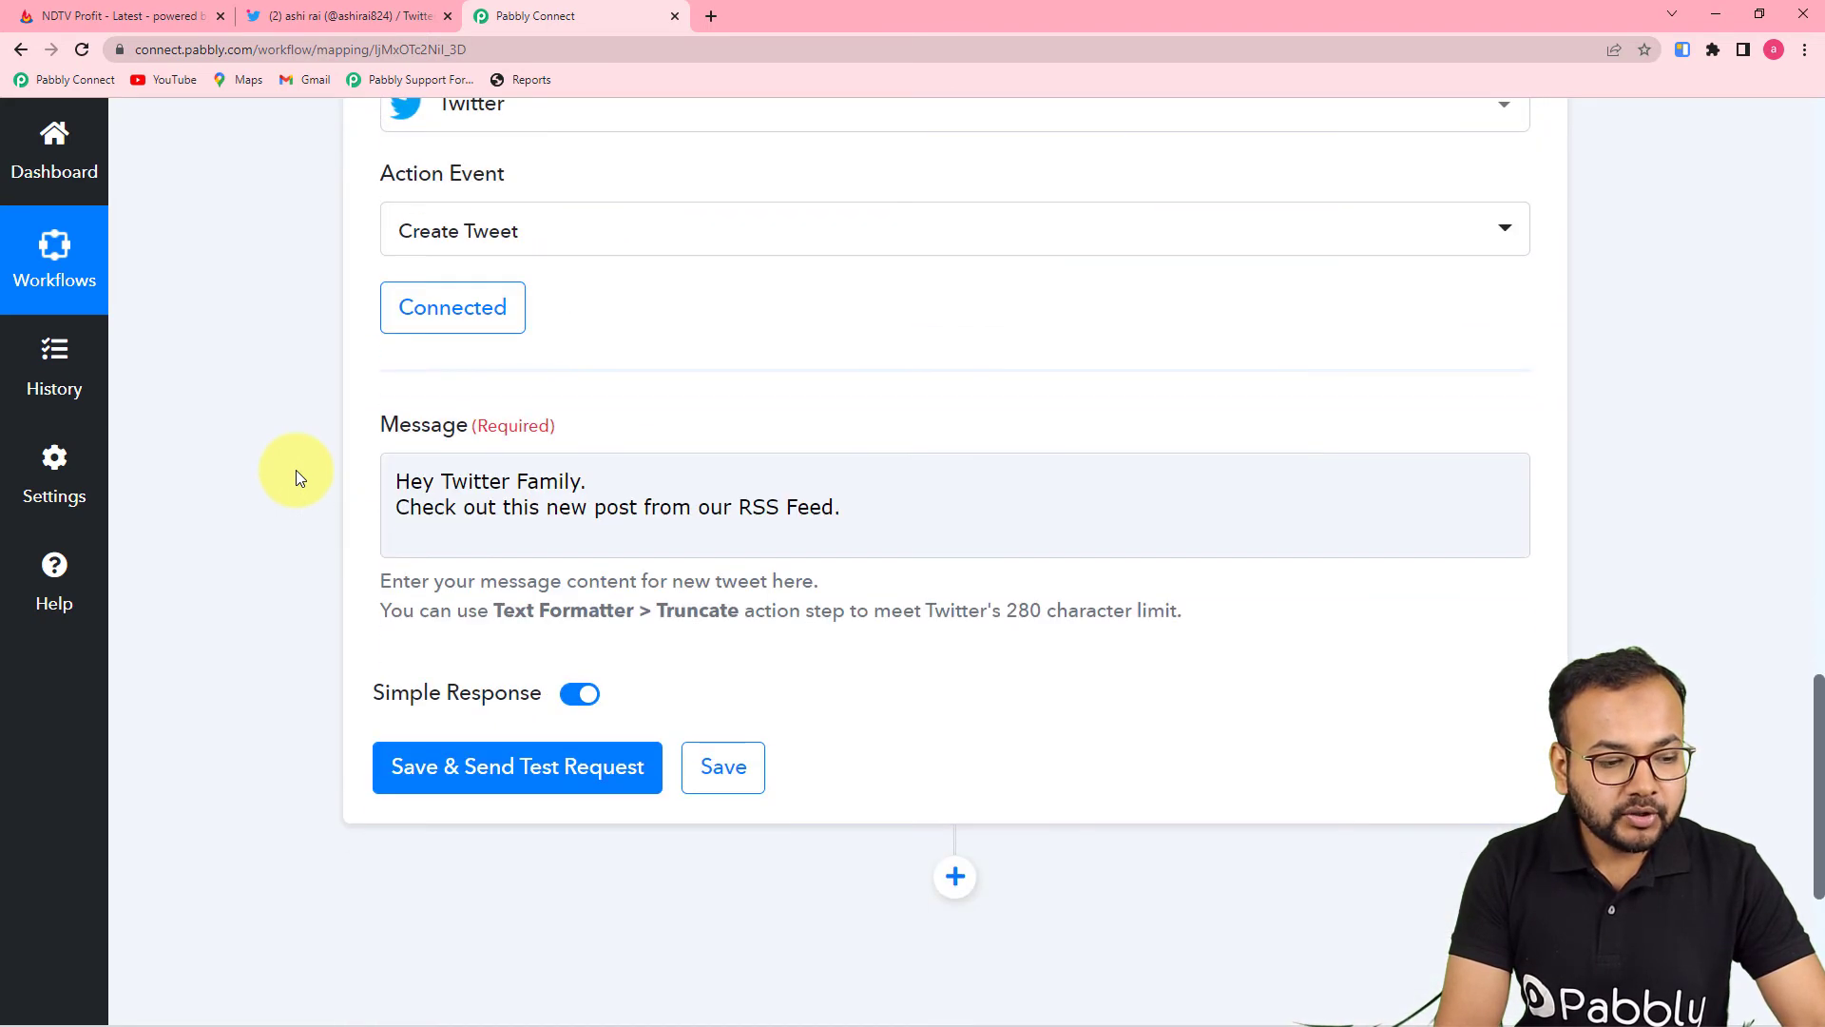
- Map the RSS item's Title and Link on separate lines below the text in the tweet message
left_click(864, 537)
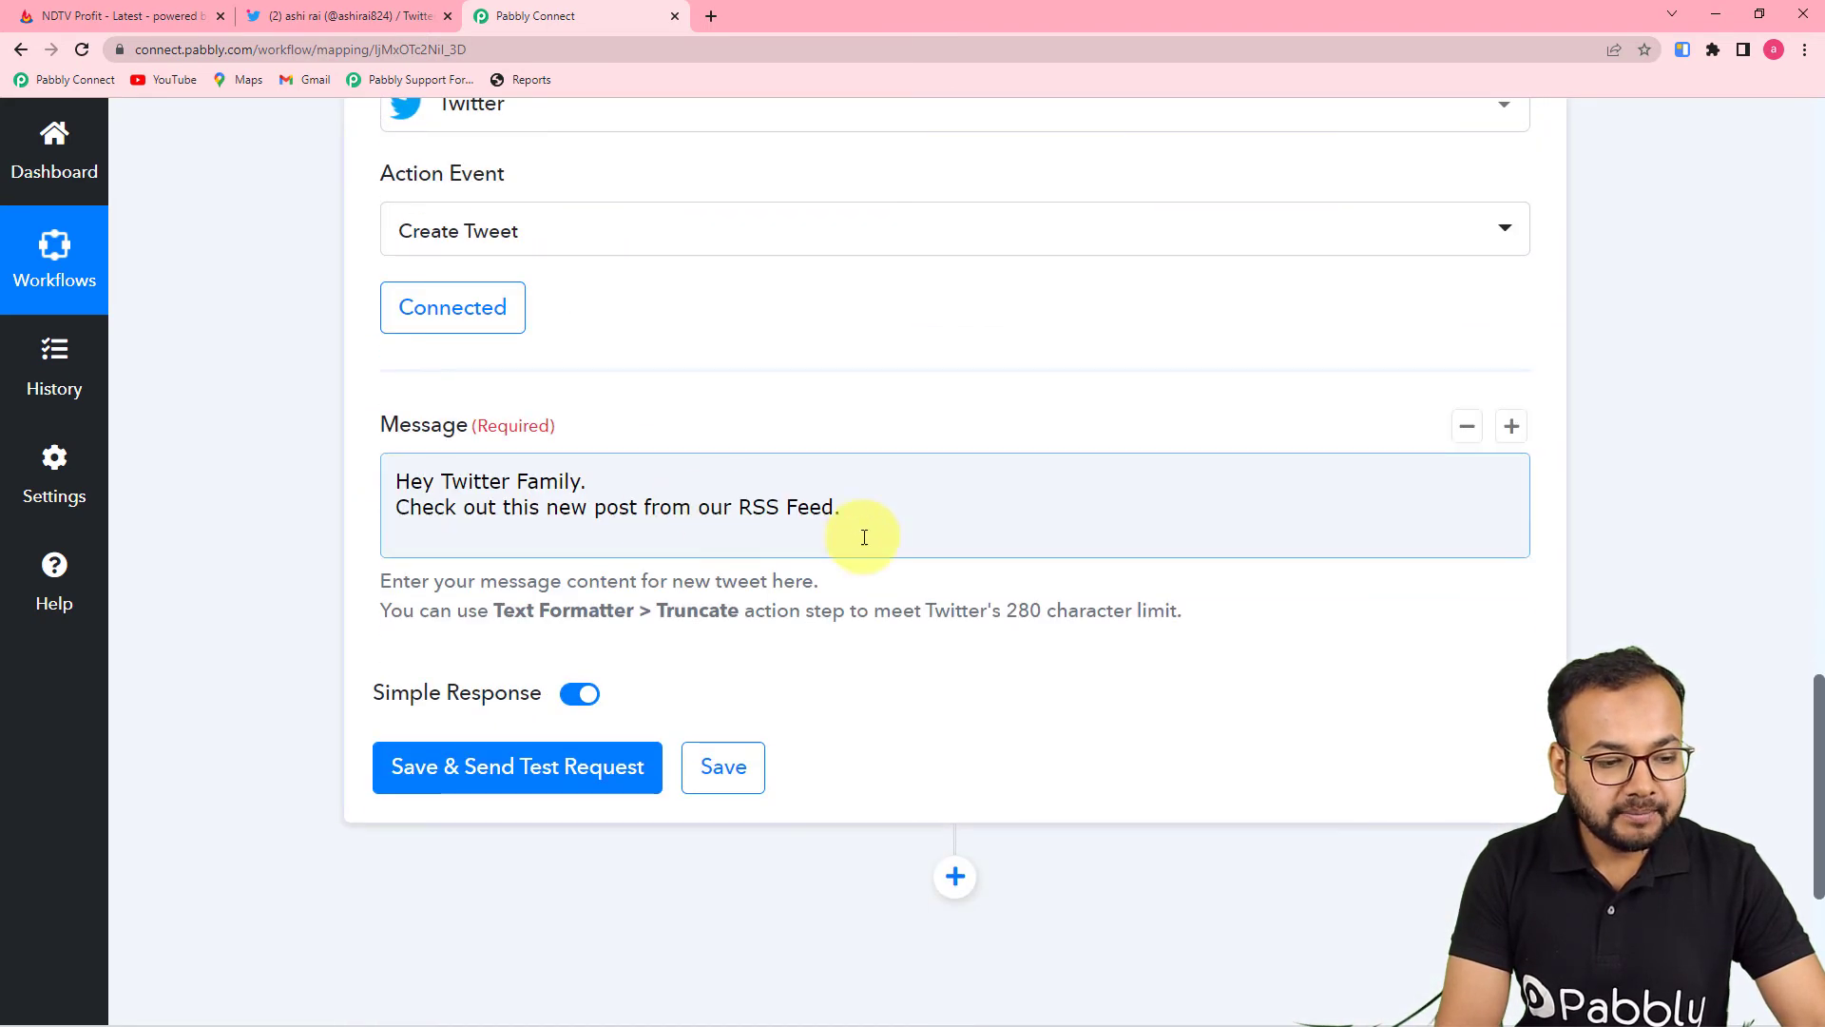
left_click(410, 537)
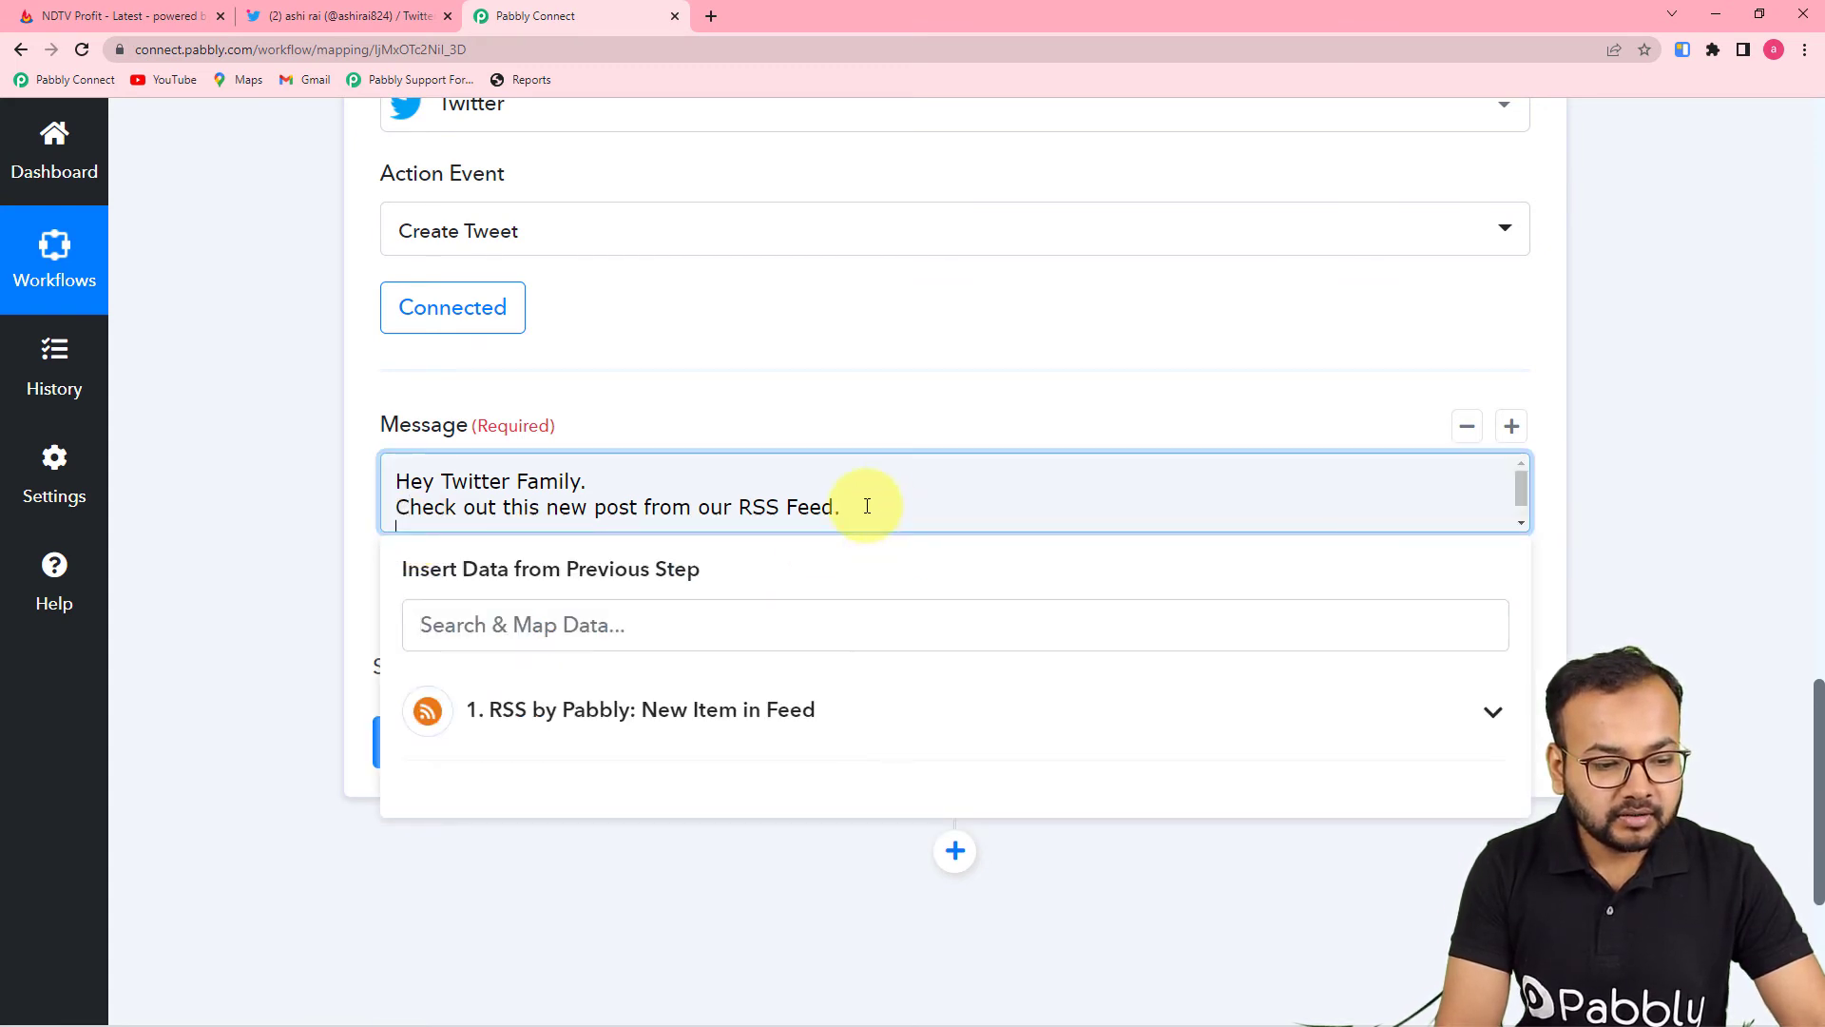
key("Return")
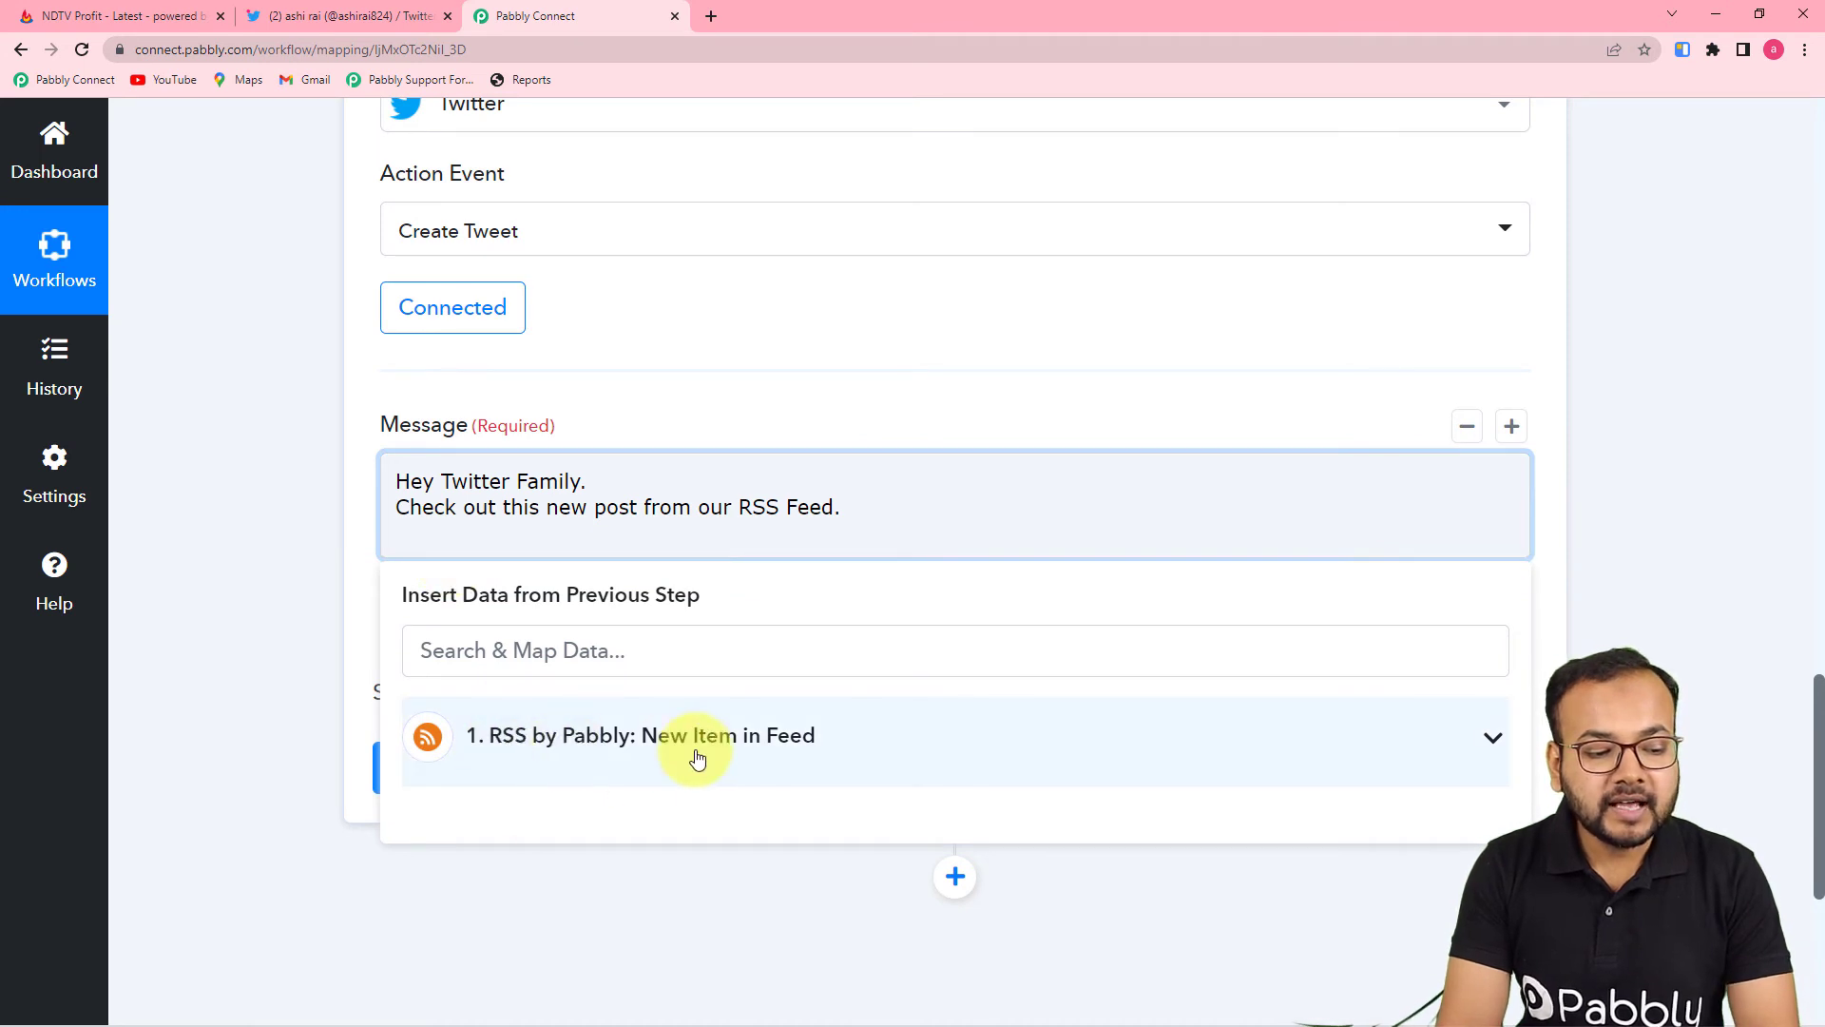
left_click(615, 752)
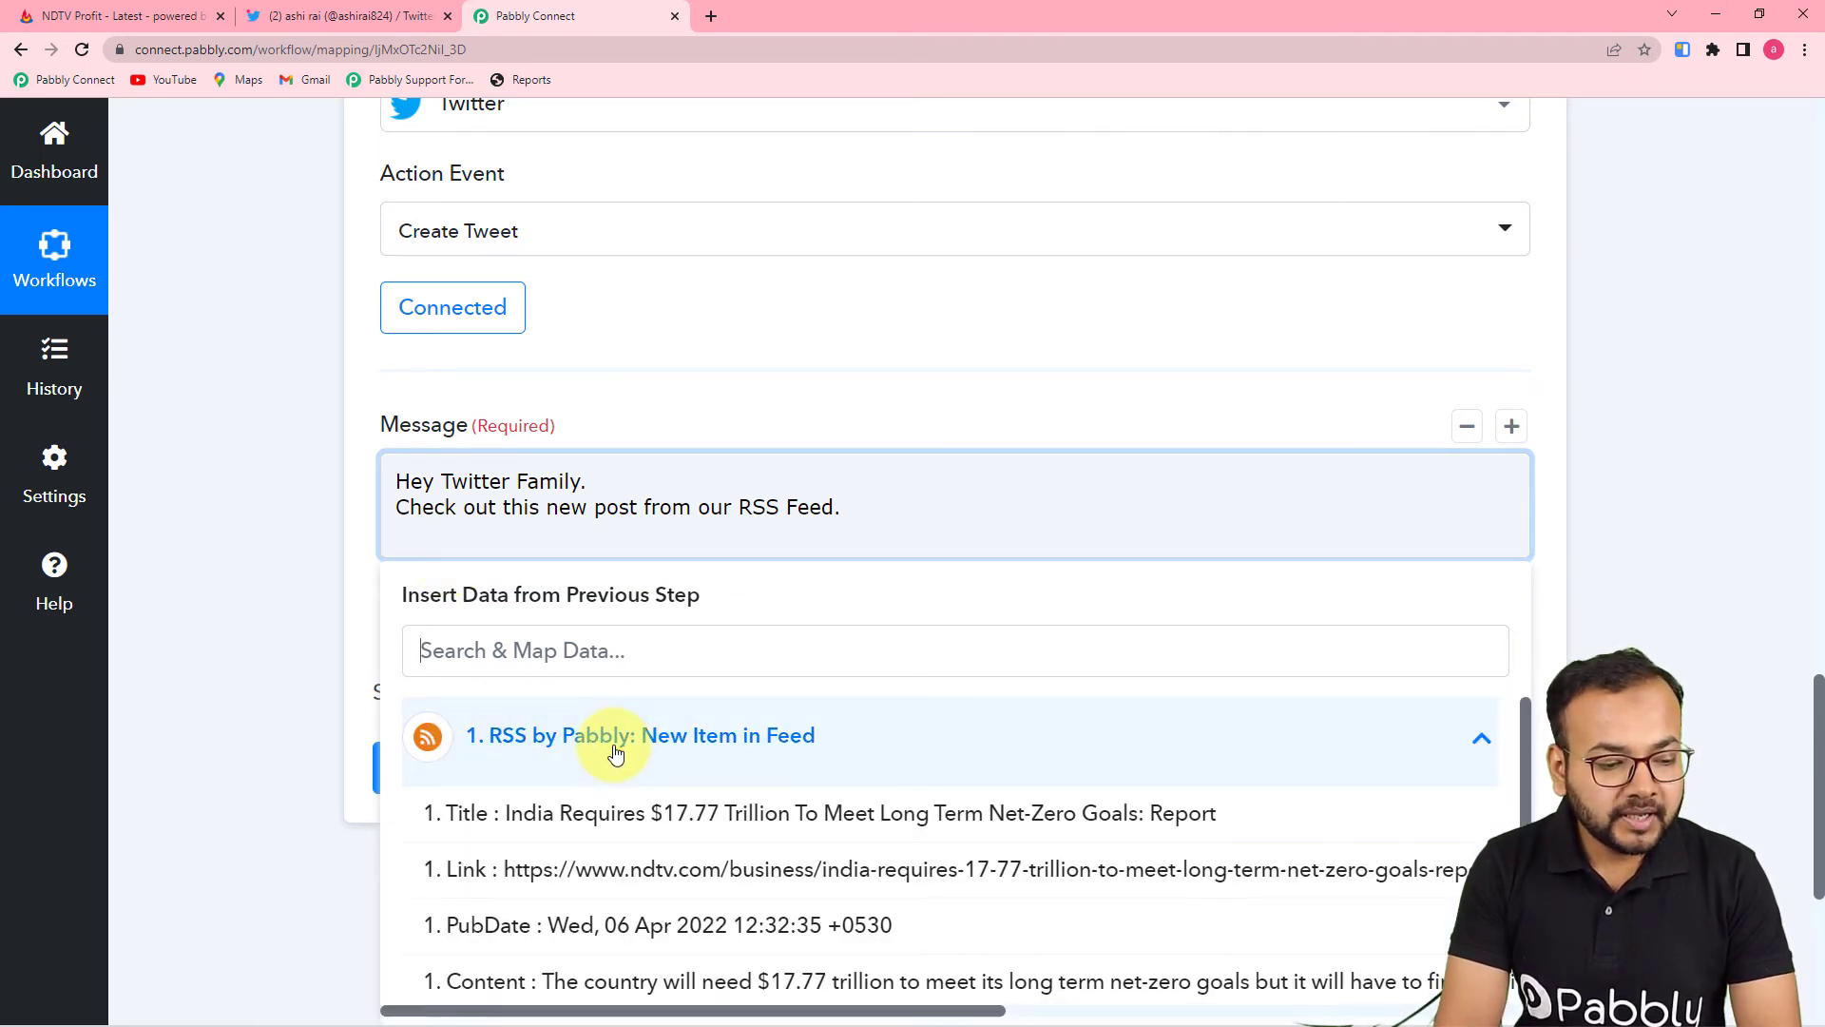
left_click(533, 813)
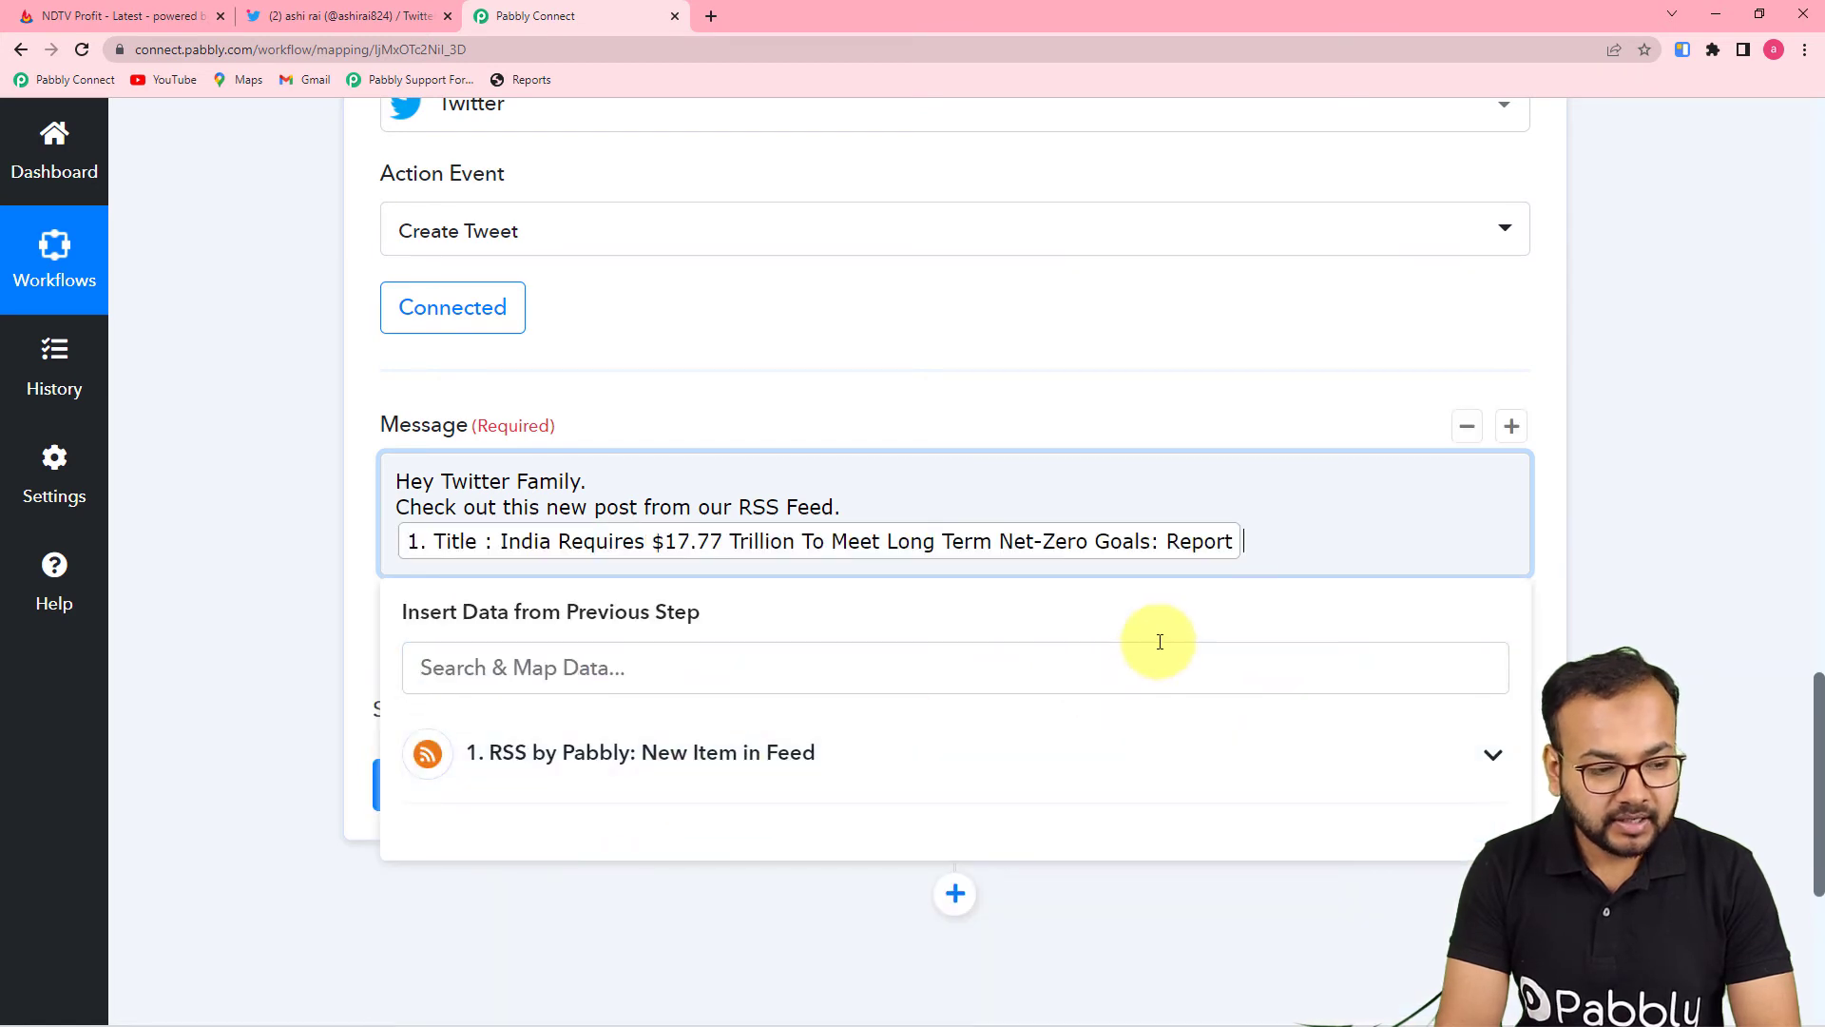
key("Return")
left_click(631, 780)
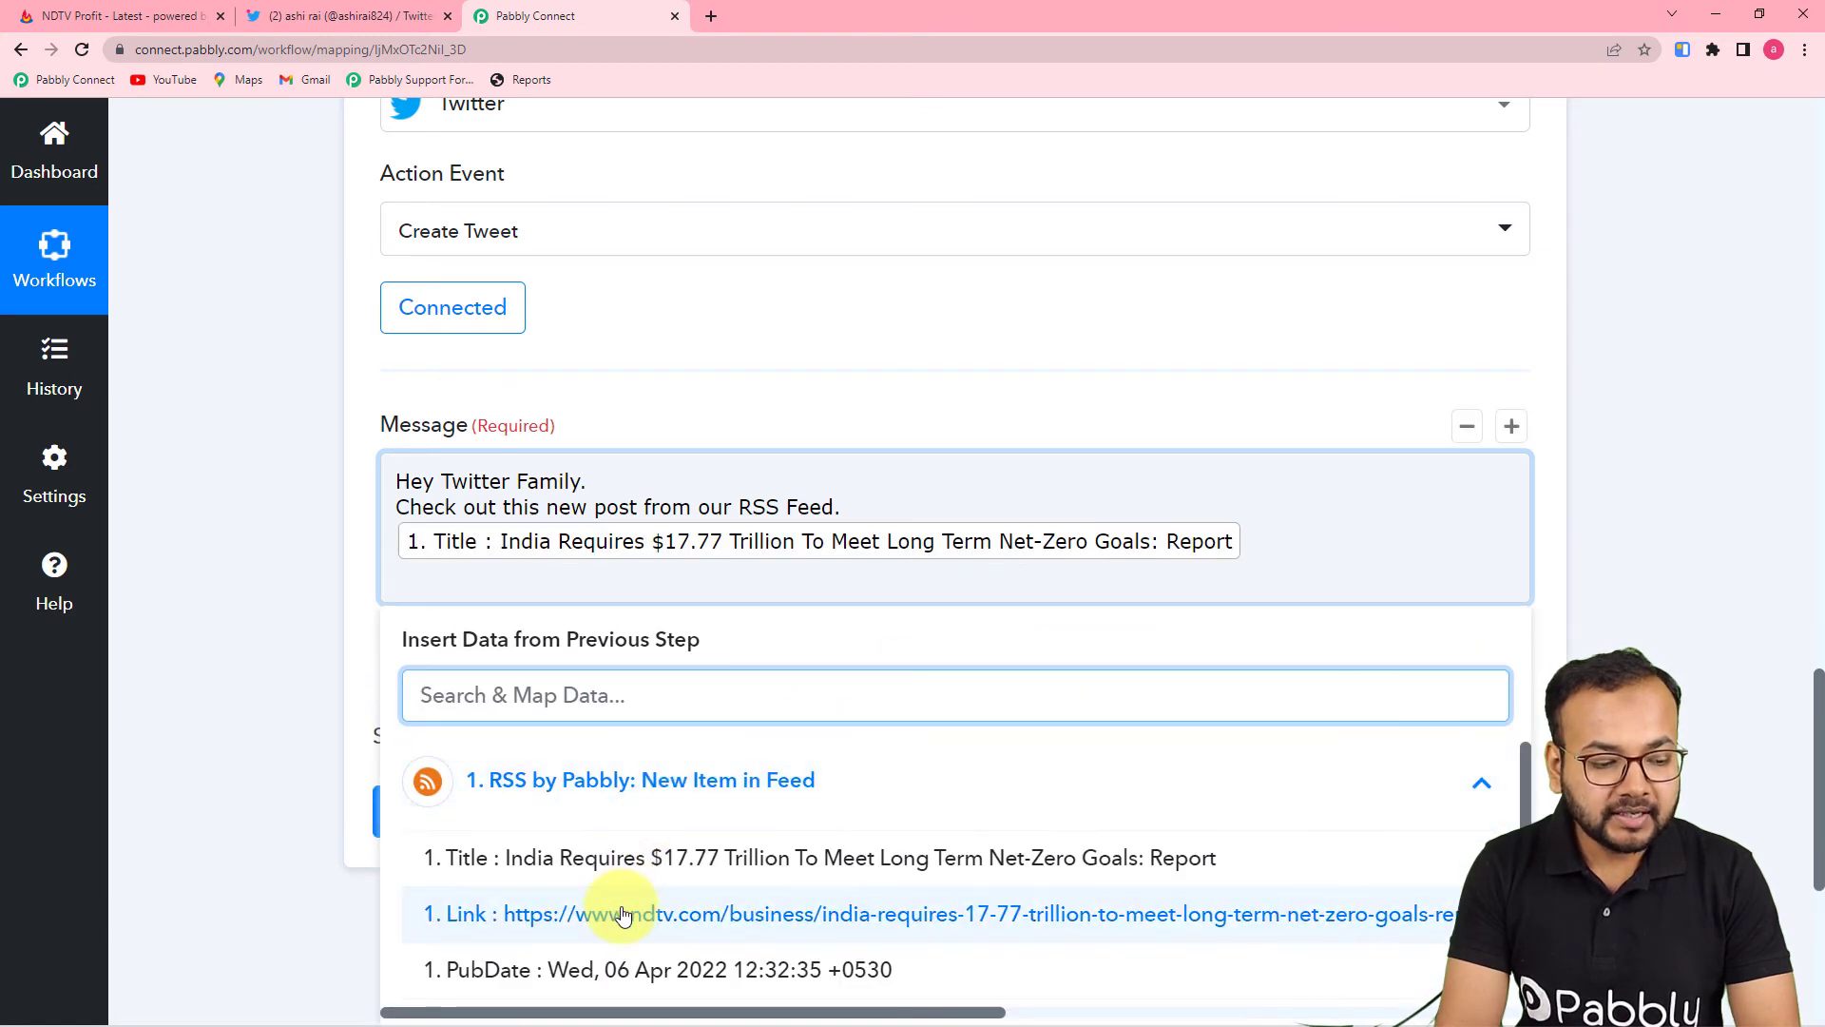
left_click(571, 917)
left_click(291, 656)
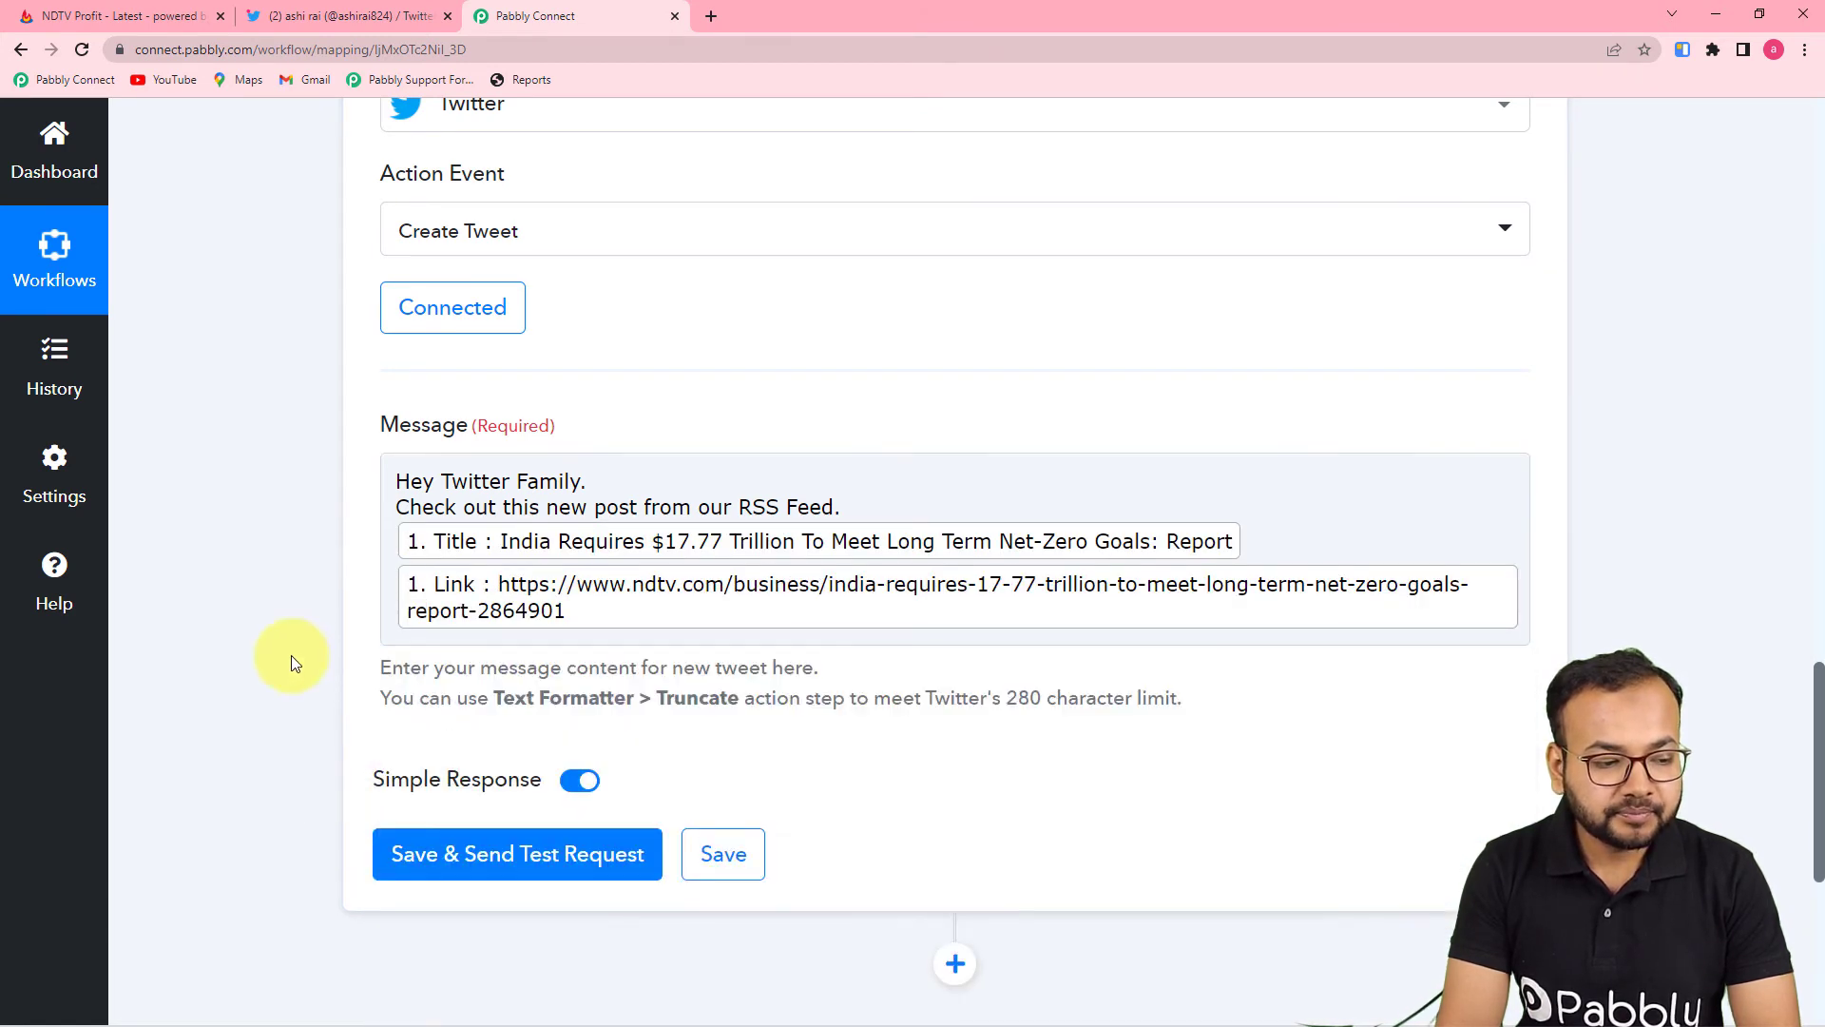
- Check the most recent tweet on the connected Twitter profile, then return to the workflow
left_click(344, 19)
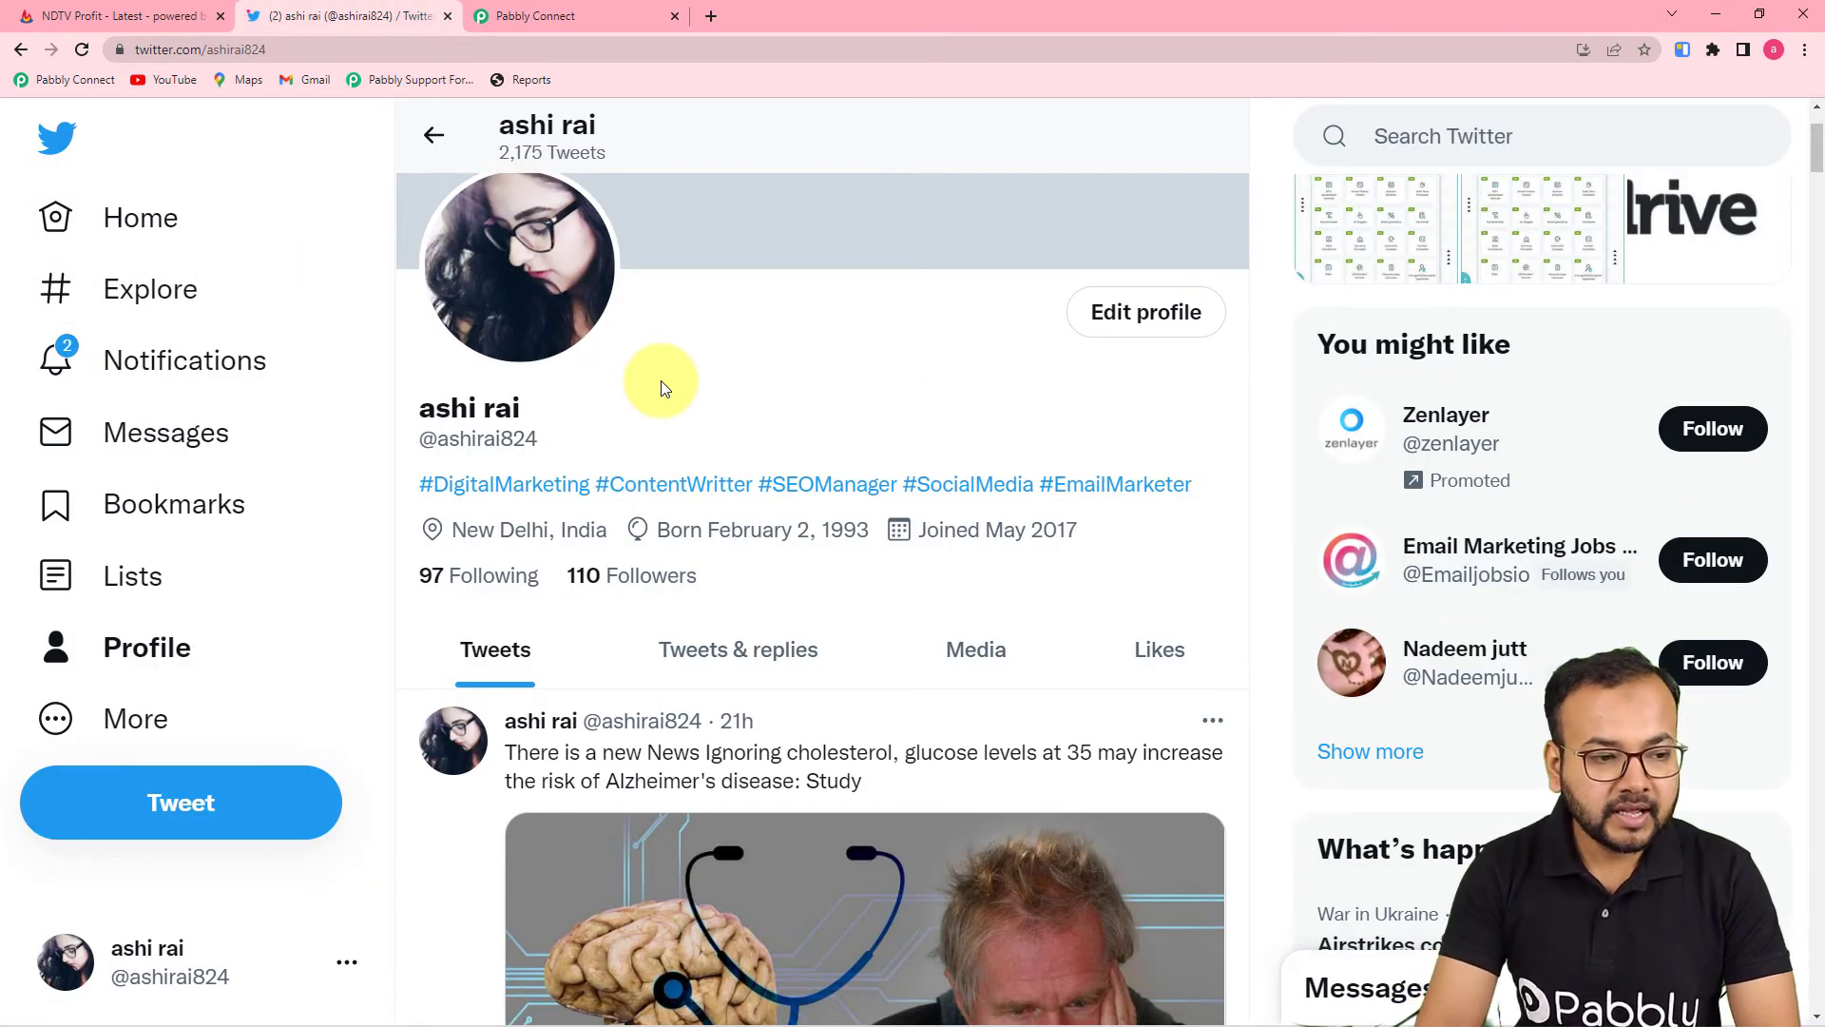
left_click(521, 21)
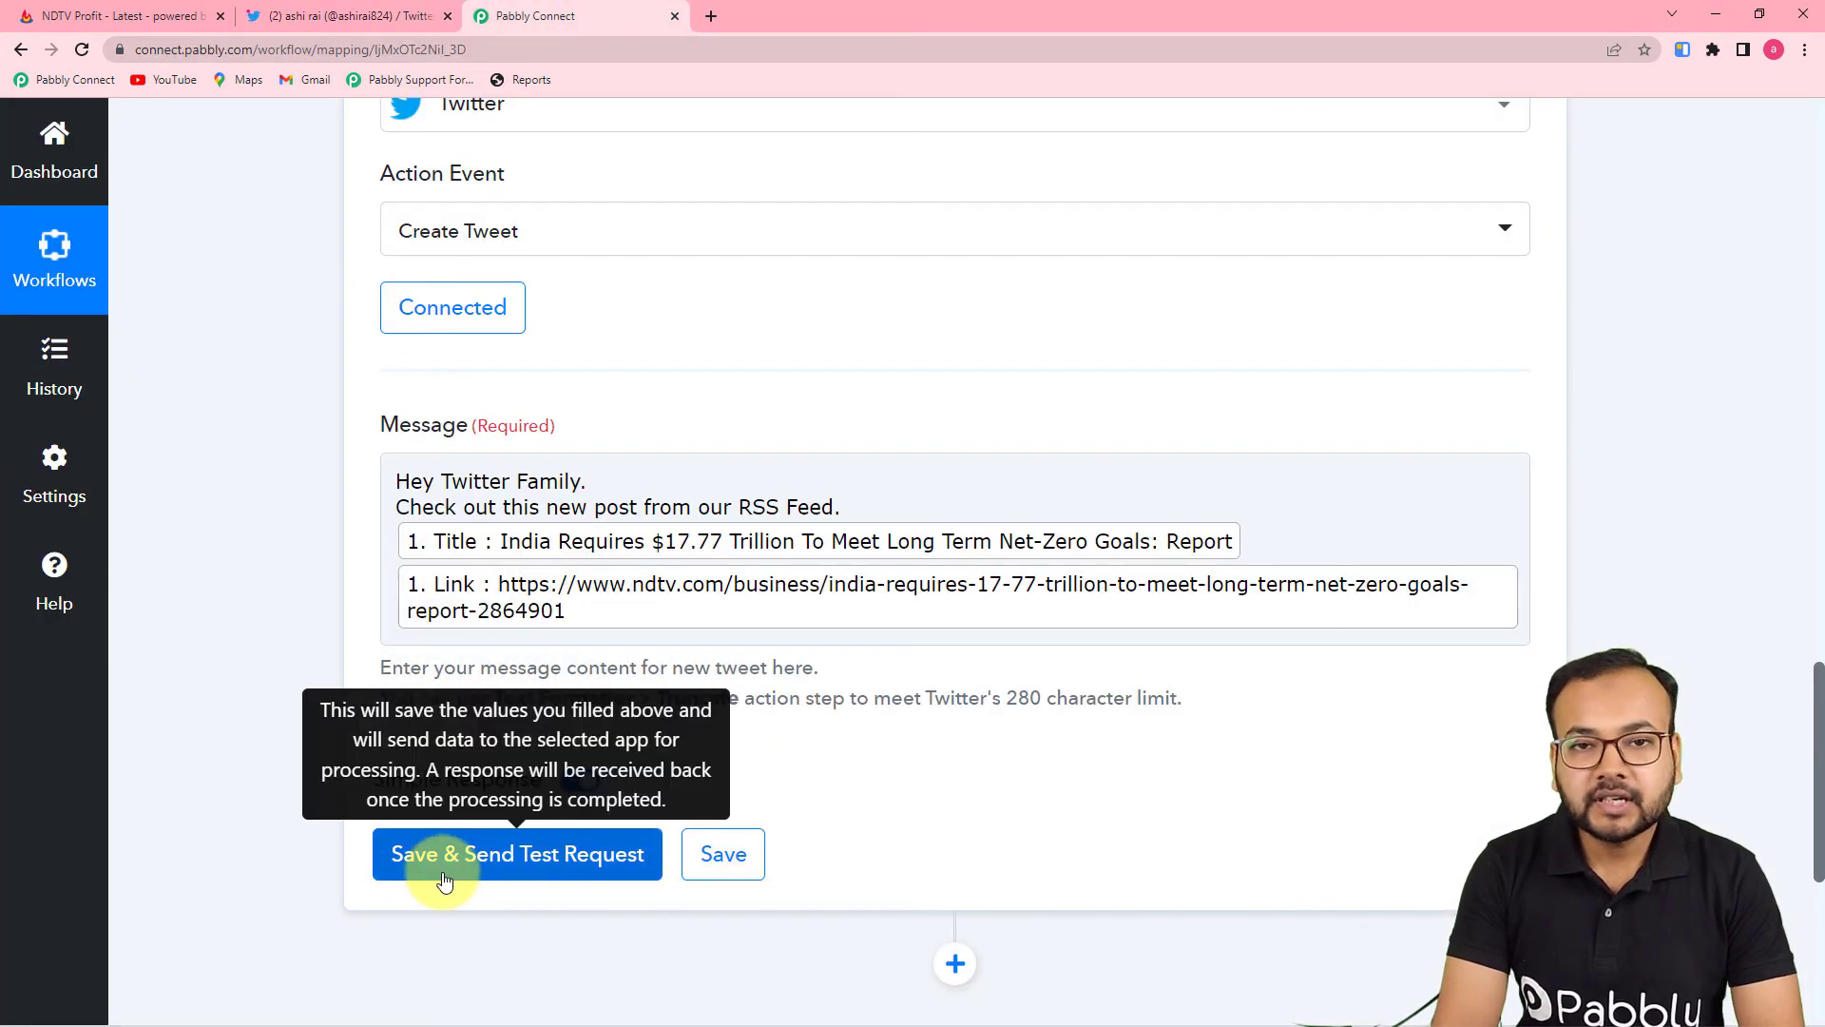
left_click(328, 24)
scroll(546, 533, "down", 2)
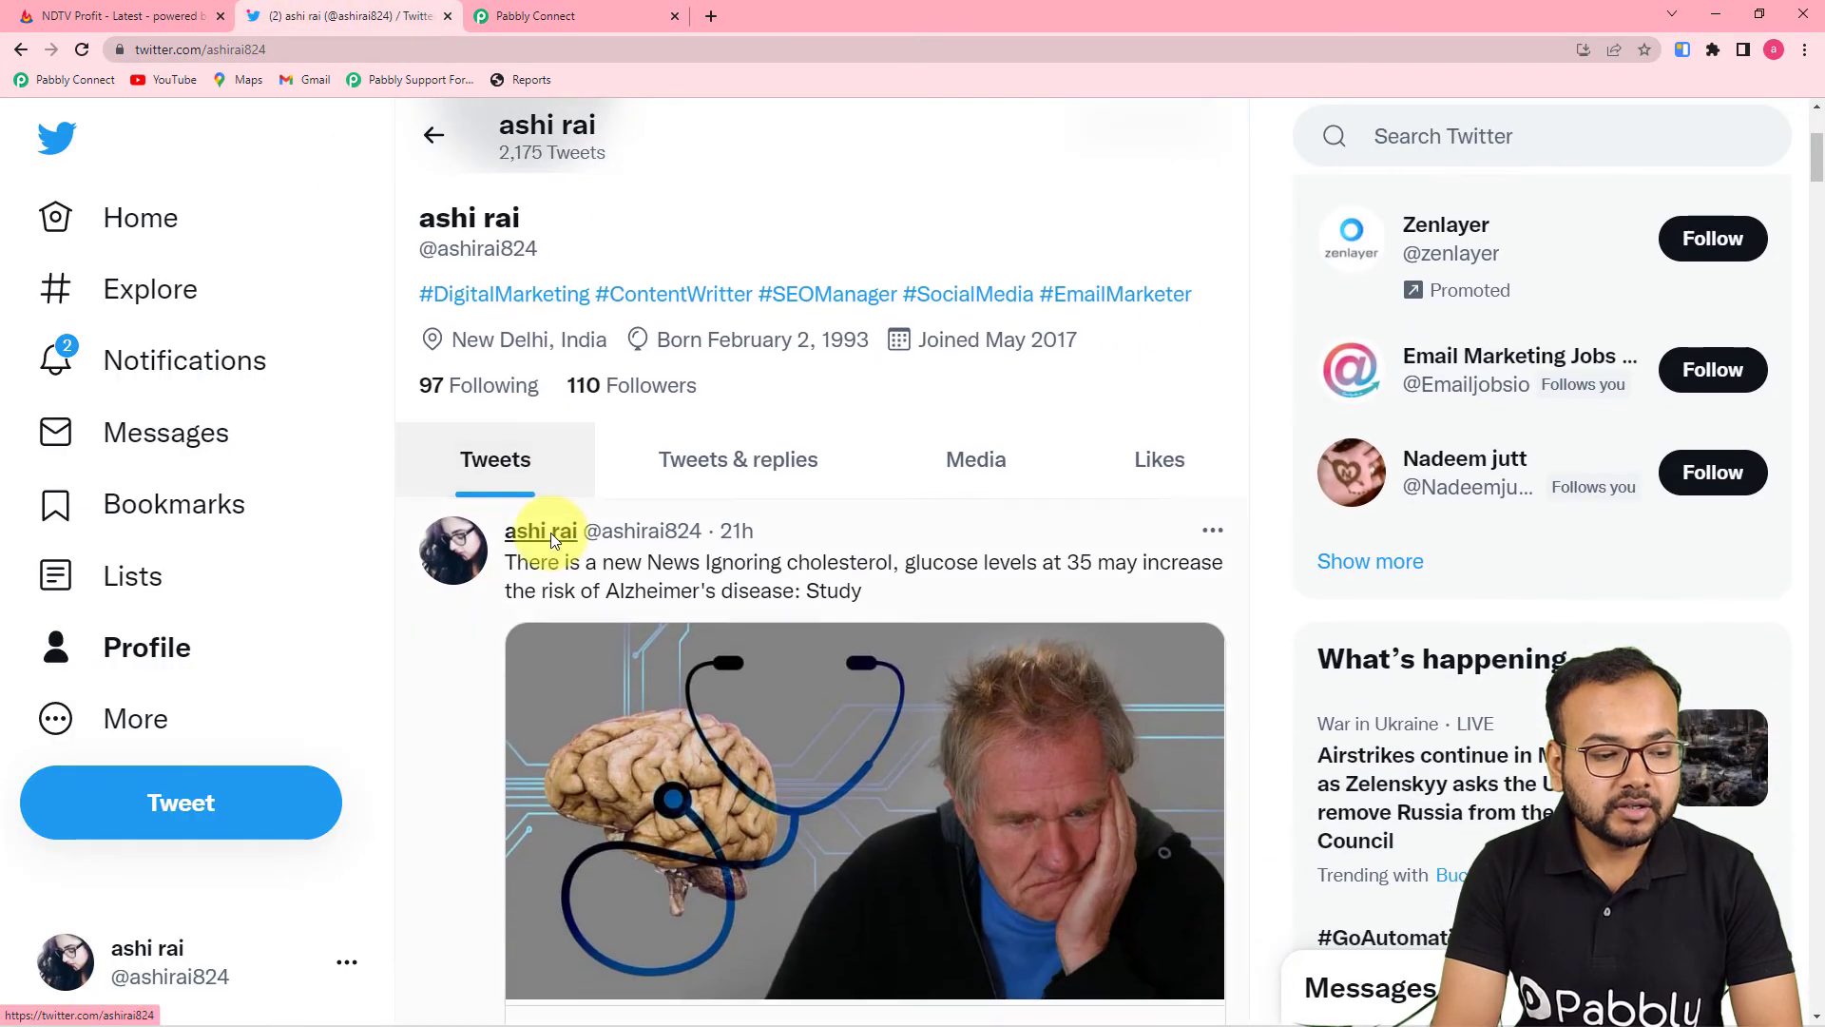
scroll(549, 538, "up", 2)
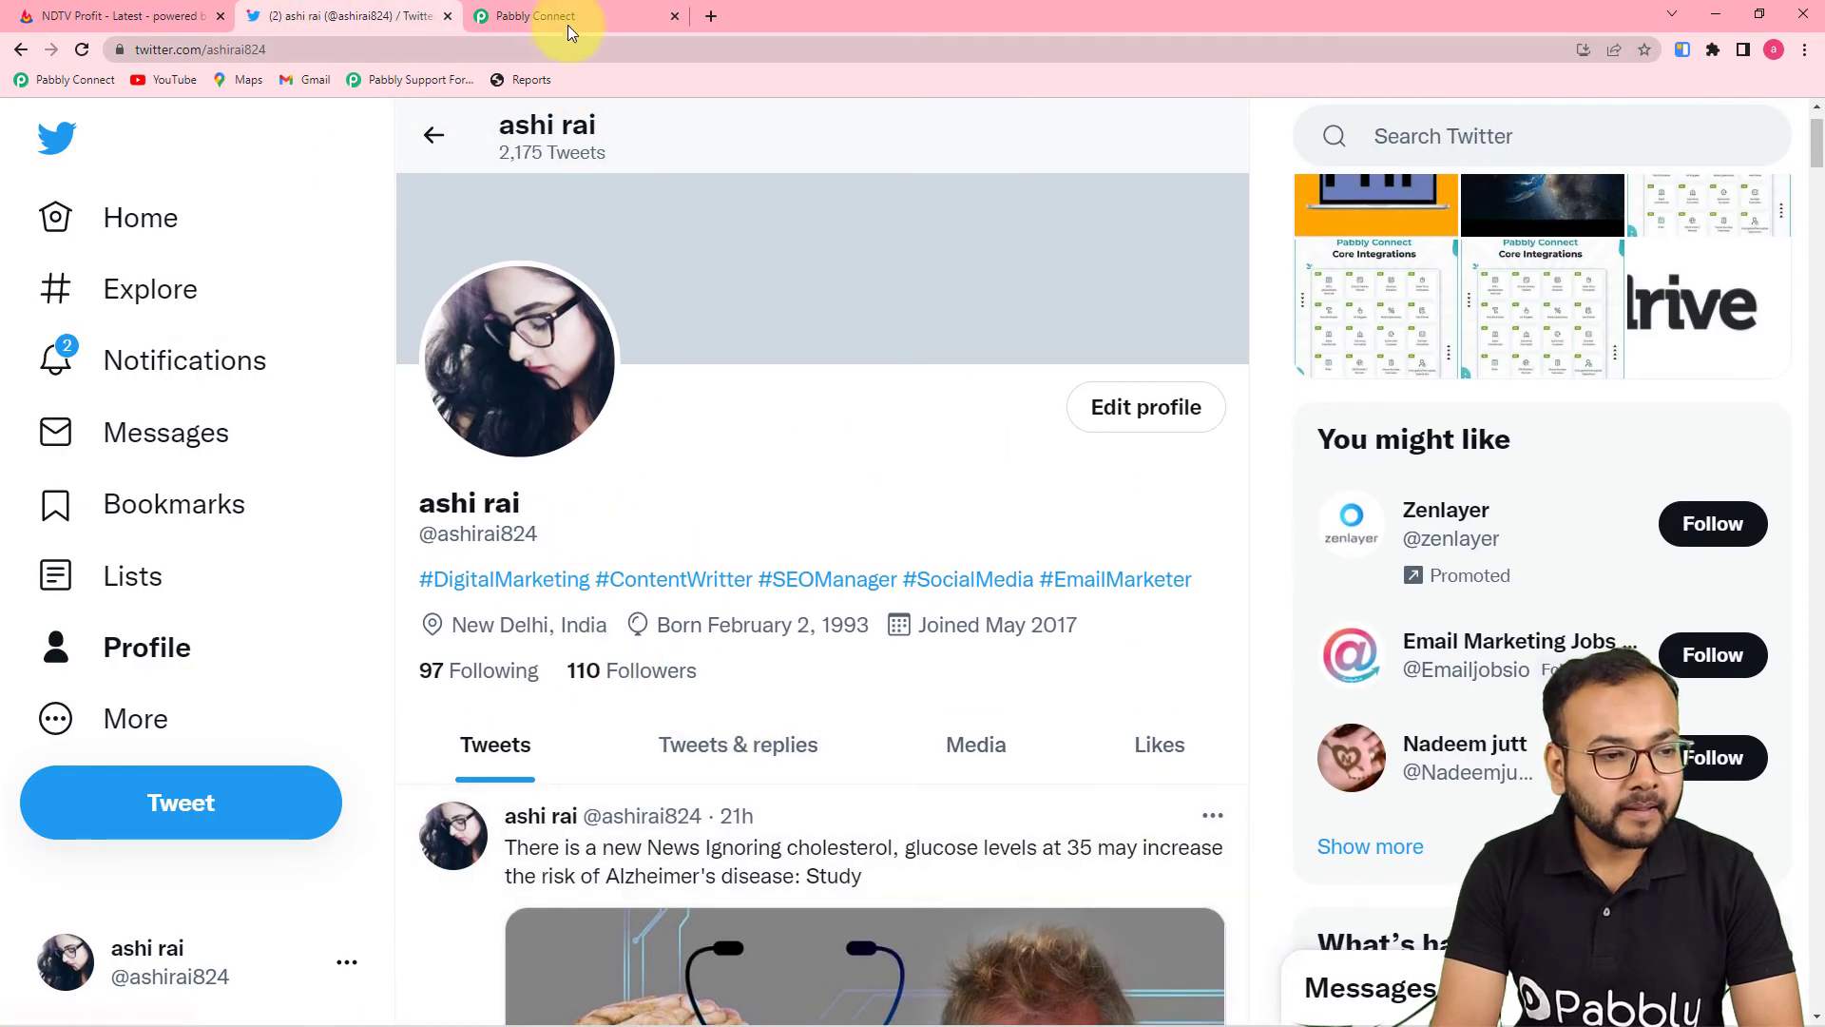
left_click(570, 29)
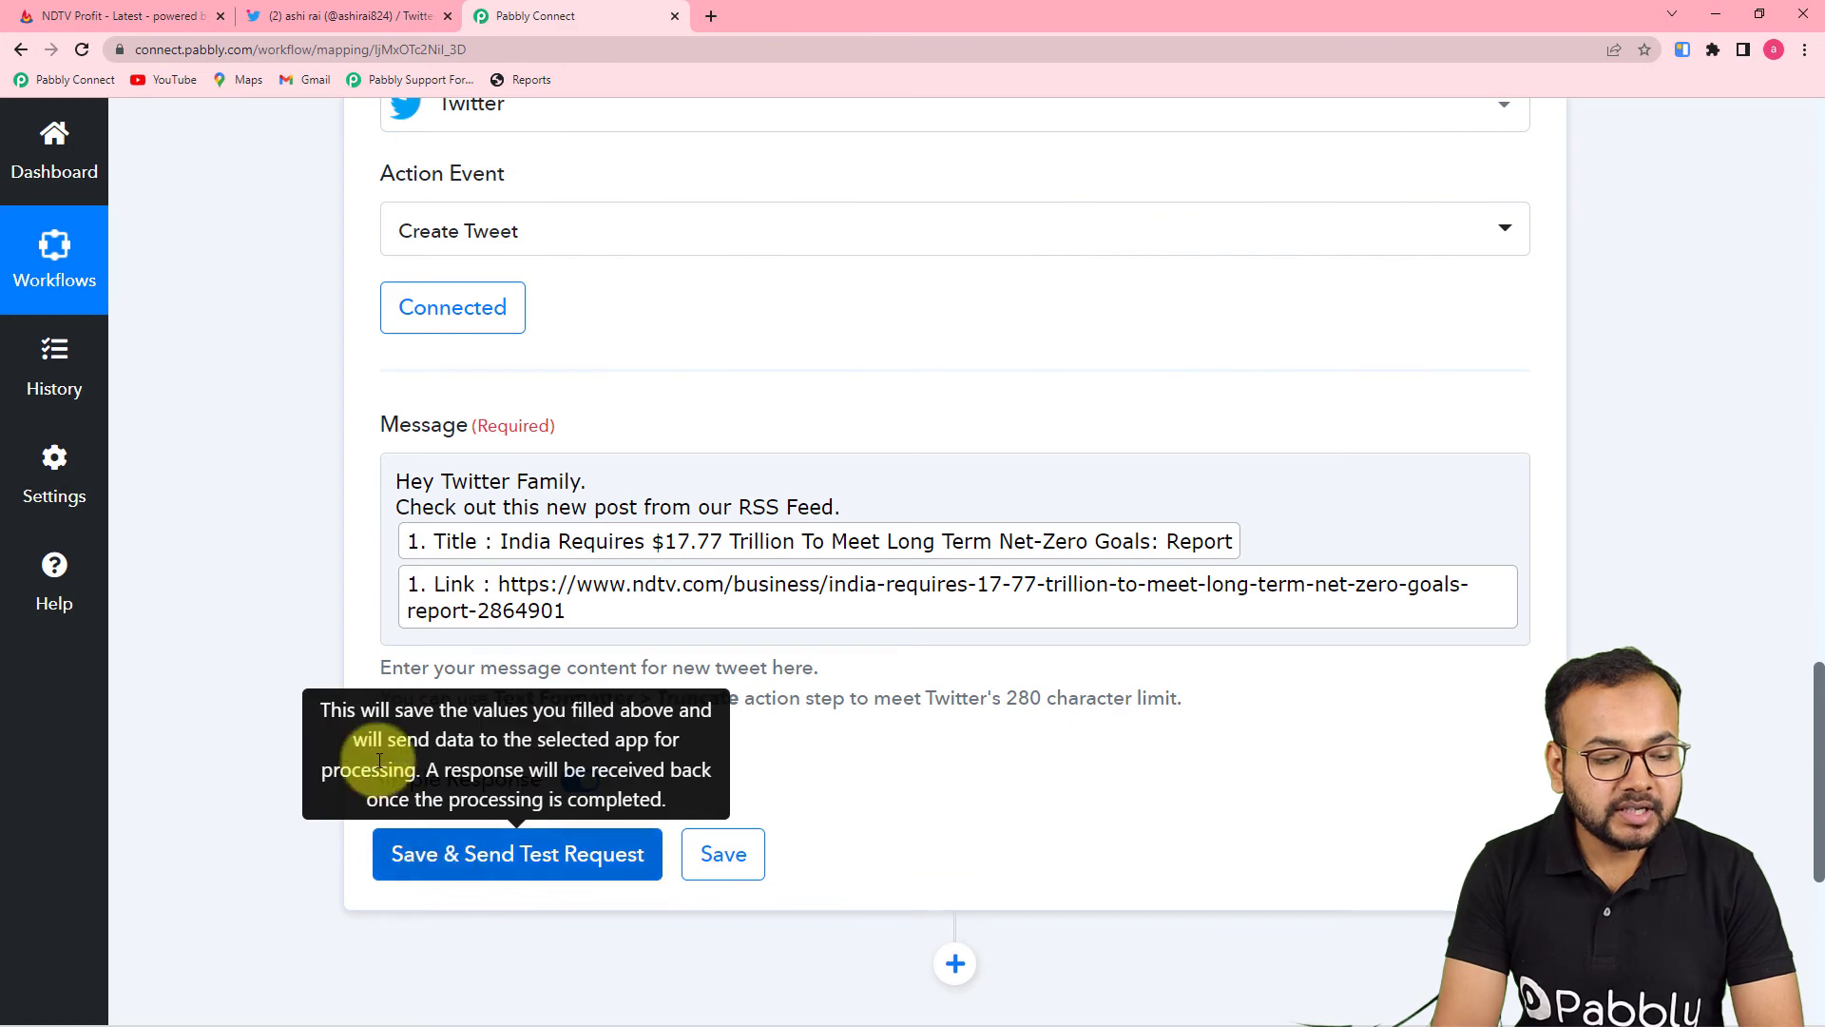
- Save the Create Tweet action, send a test request, and reload the Twitter profile to check for the new tweet
left_click(435, 860)
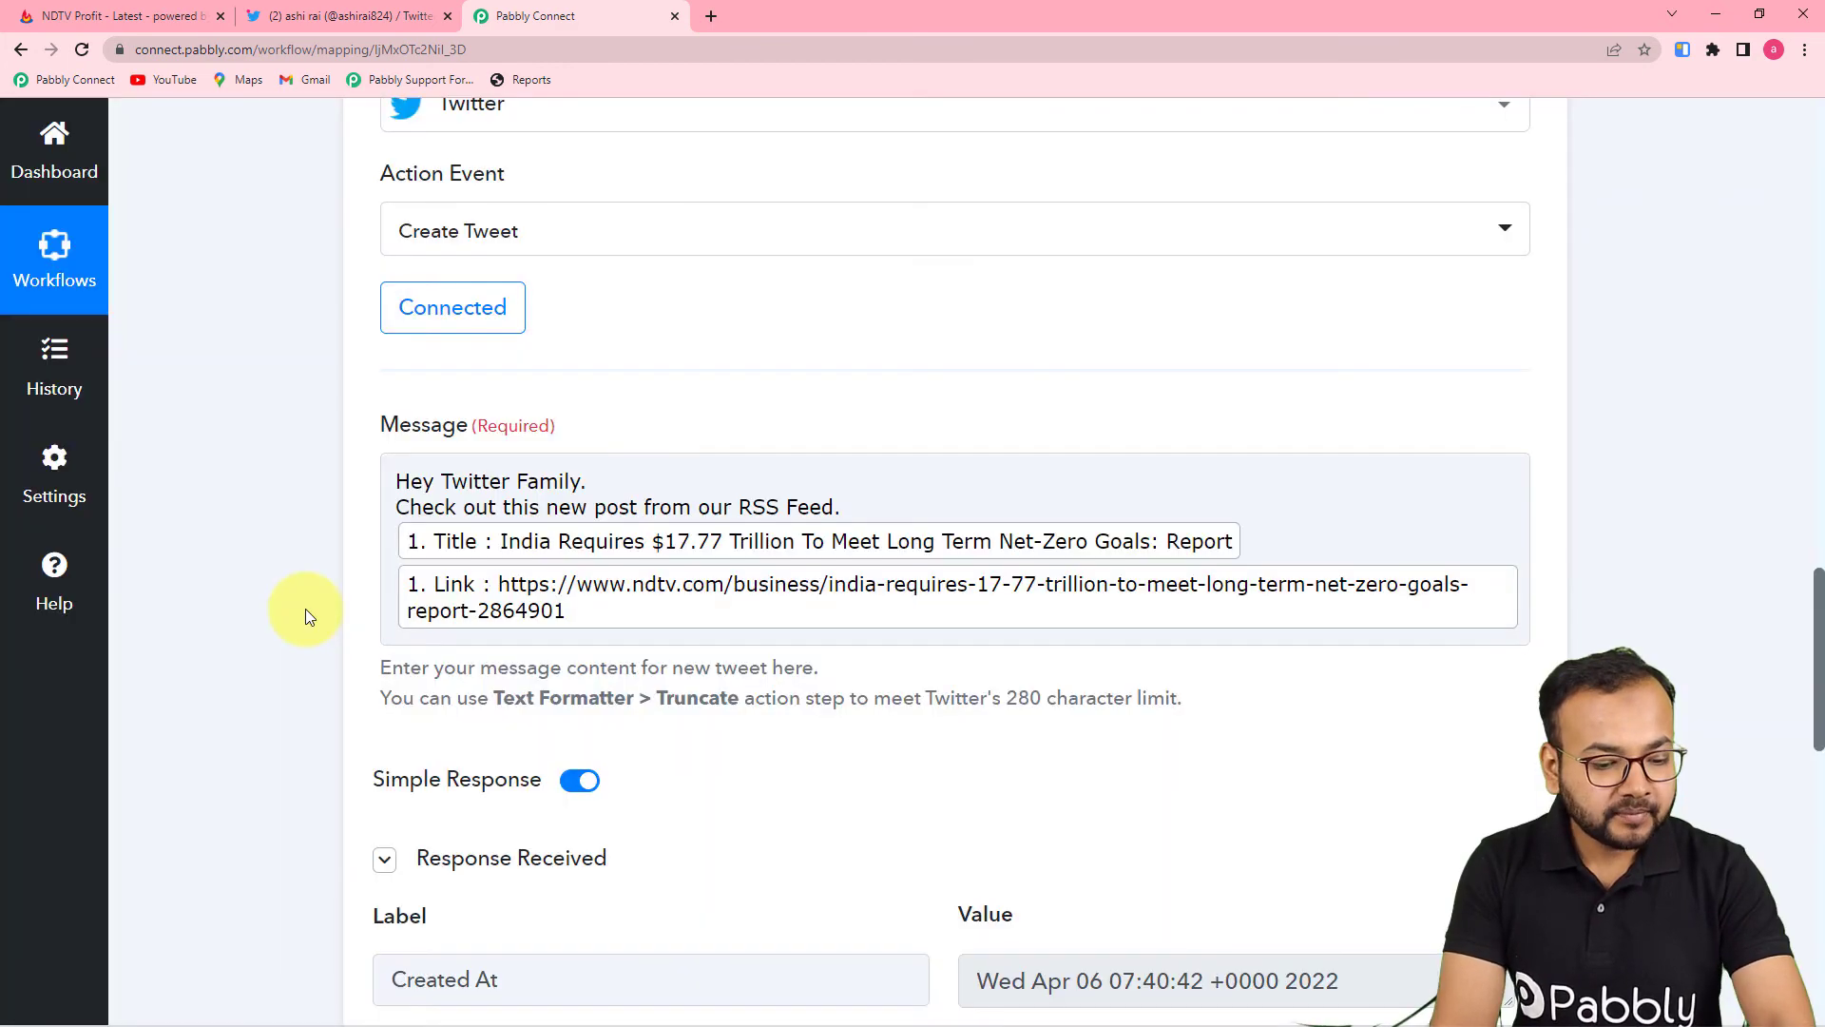
scroll(305, 608, "down", 8)
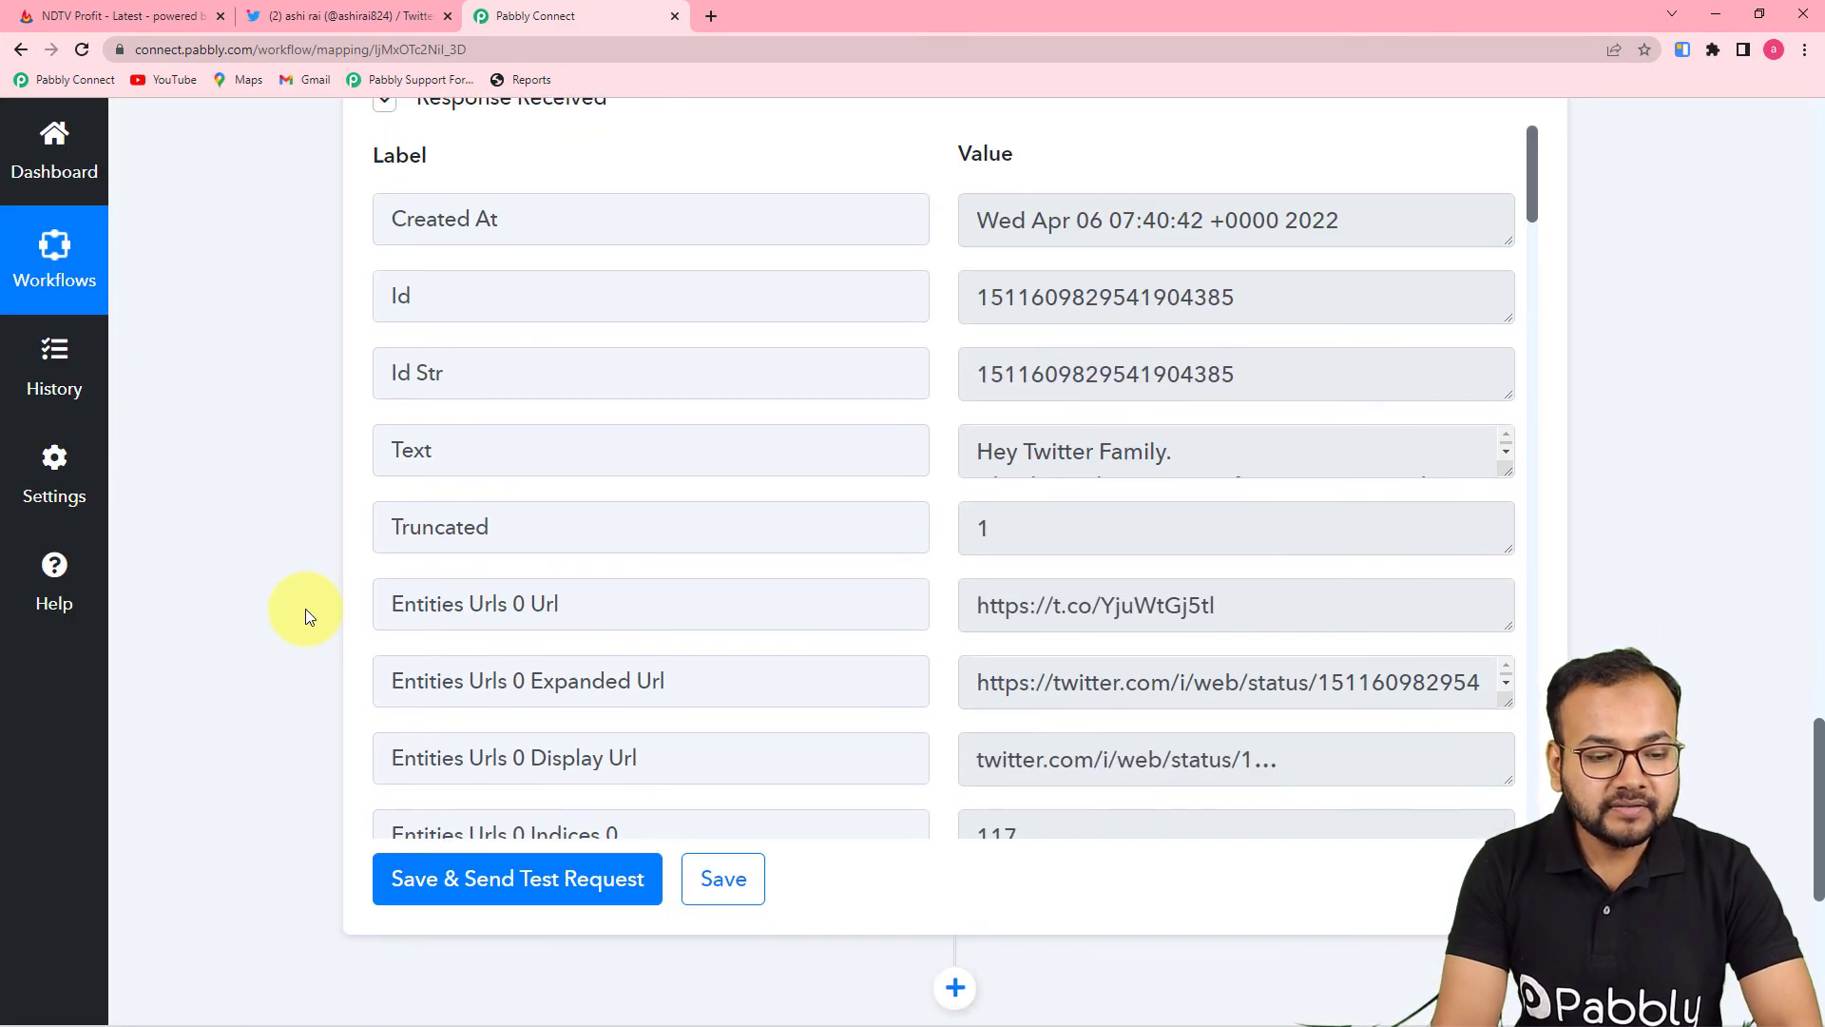
left_click(323, 15)
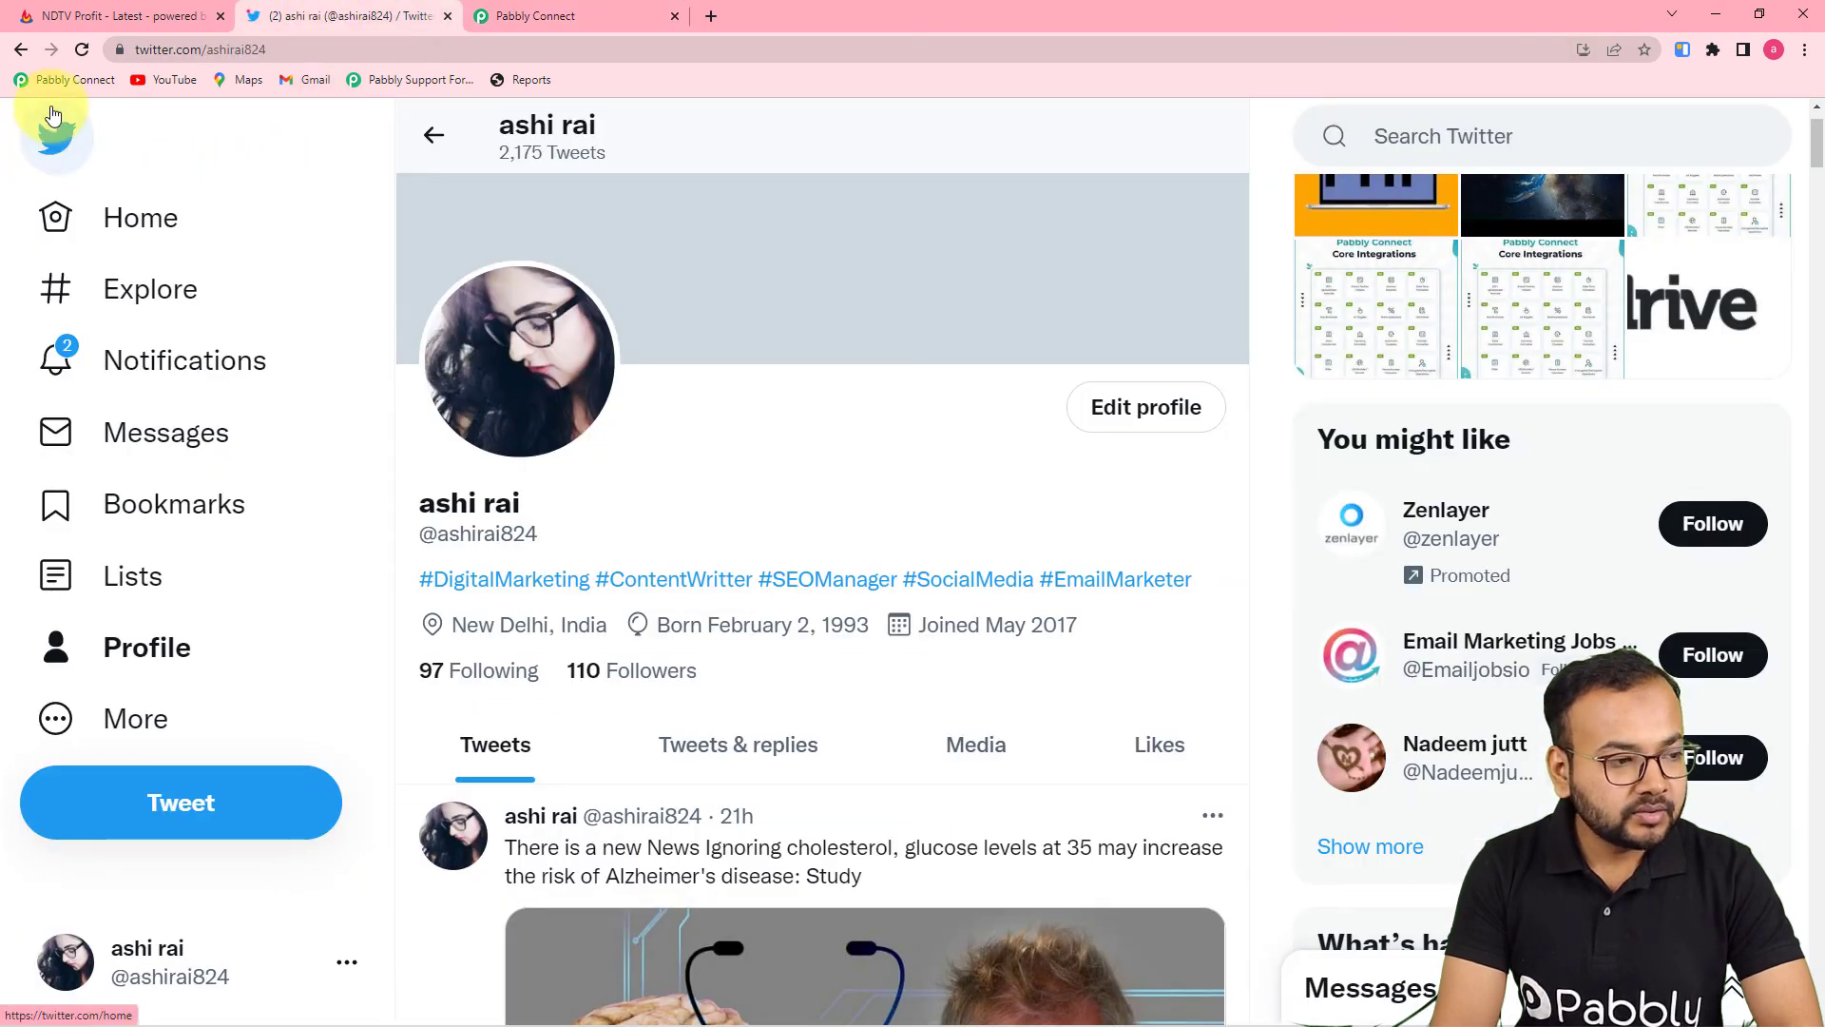
left_click(81, 51)
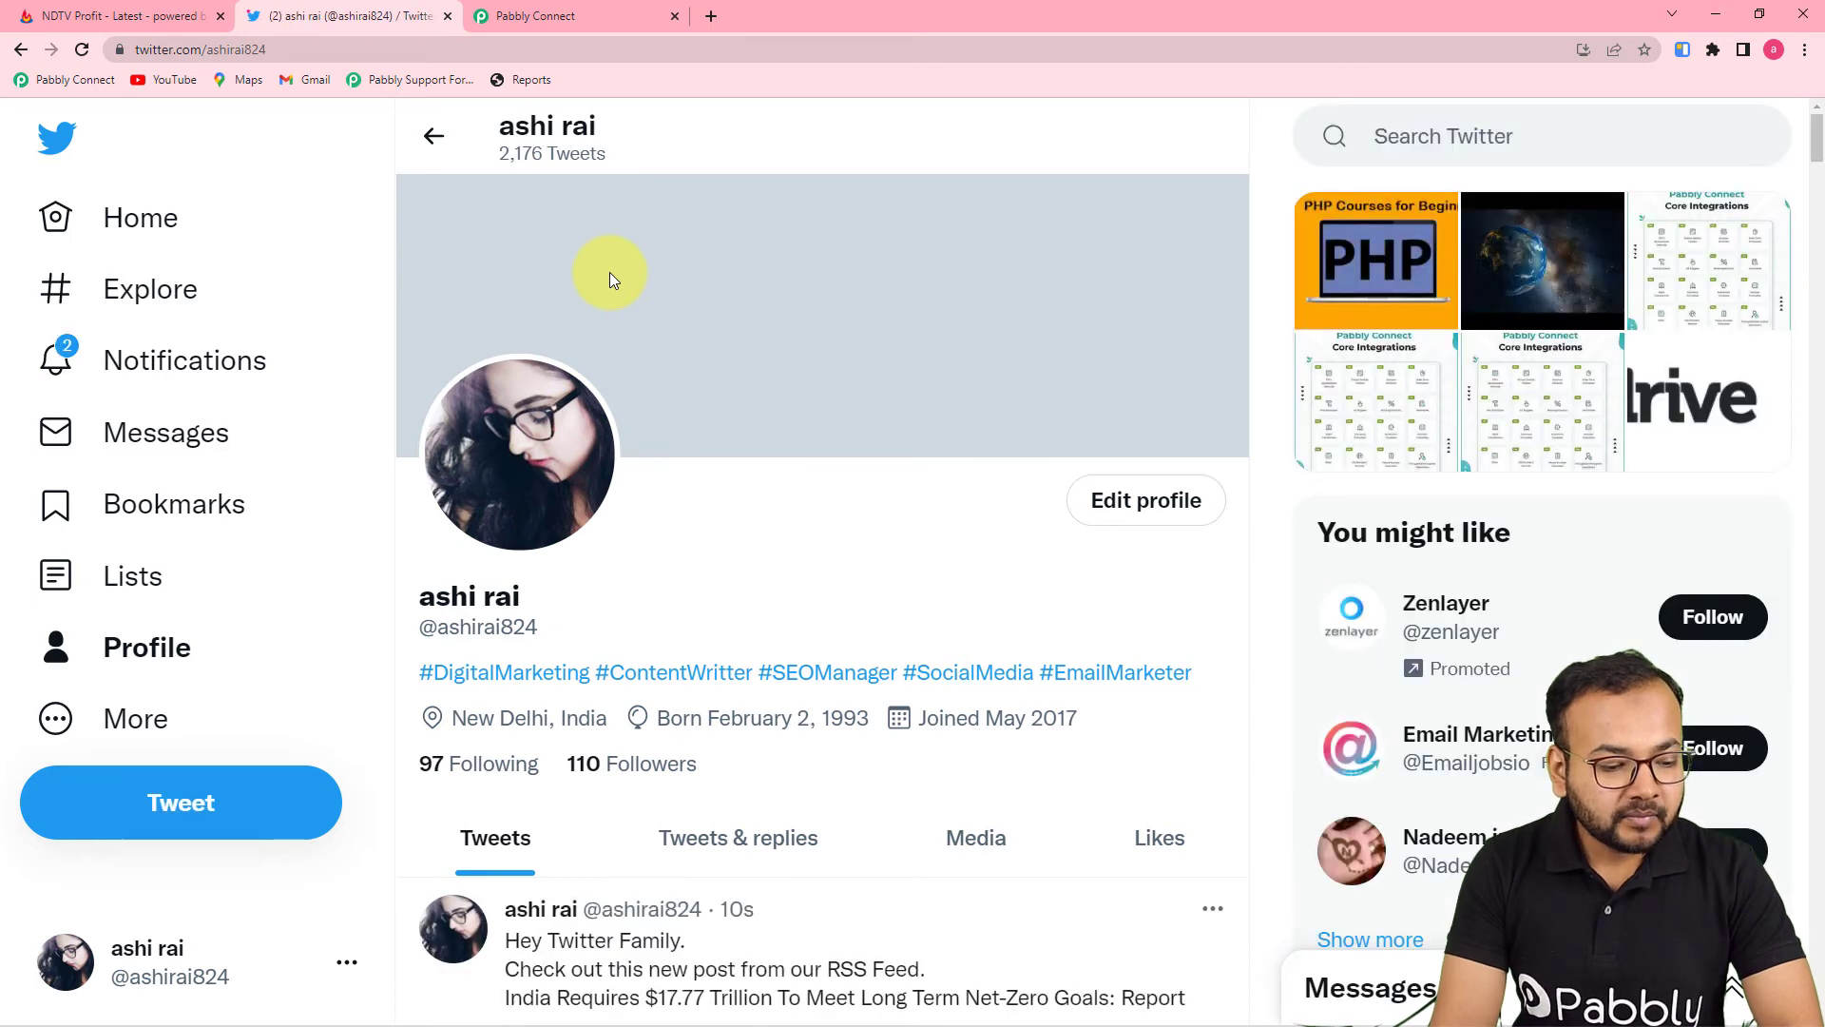
- Review the newest tweet on the Twitter profile and open its linked NDTV article
scroll(608, 272, "down", 2)
scroll(608, 272, "down", 5)
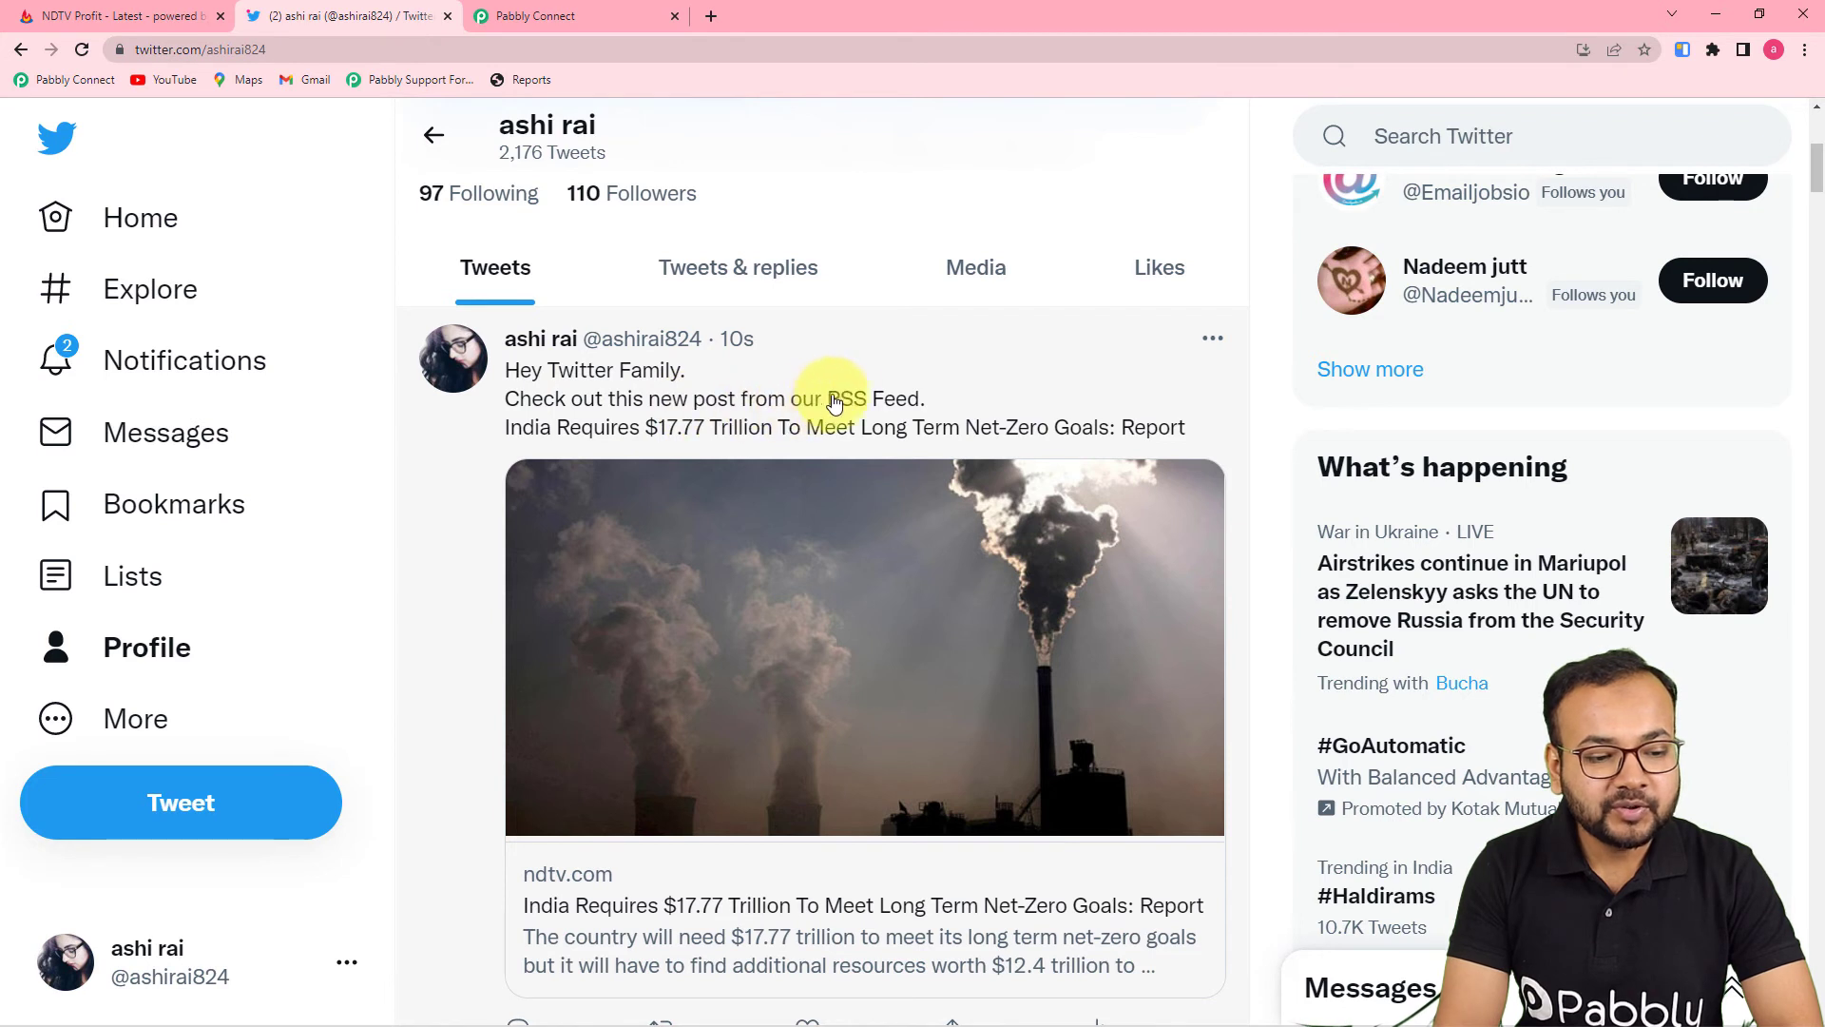
scroll(863, 400, "down", 1)
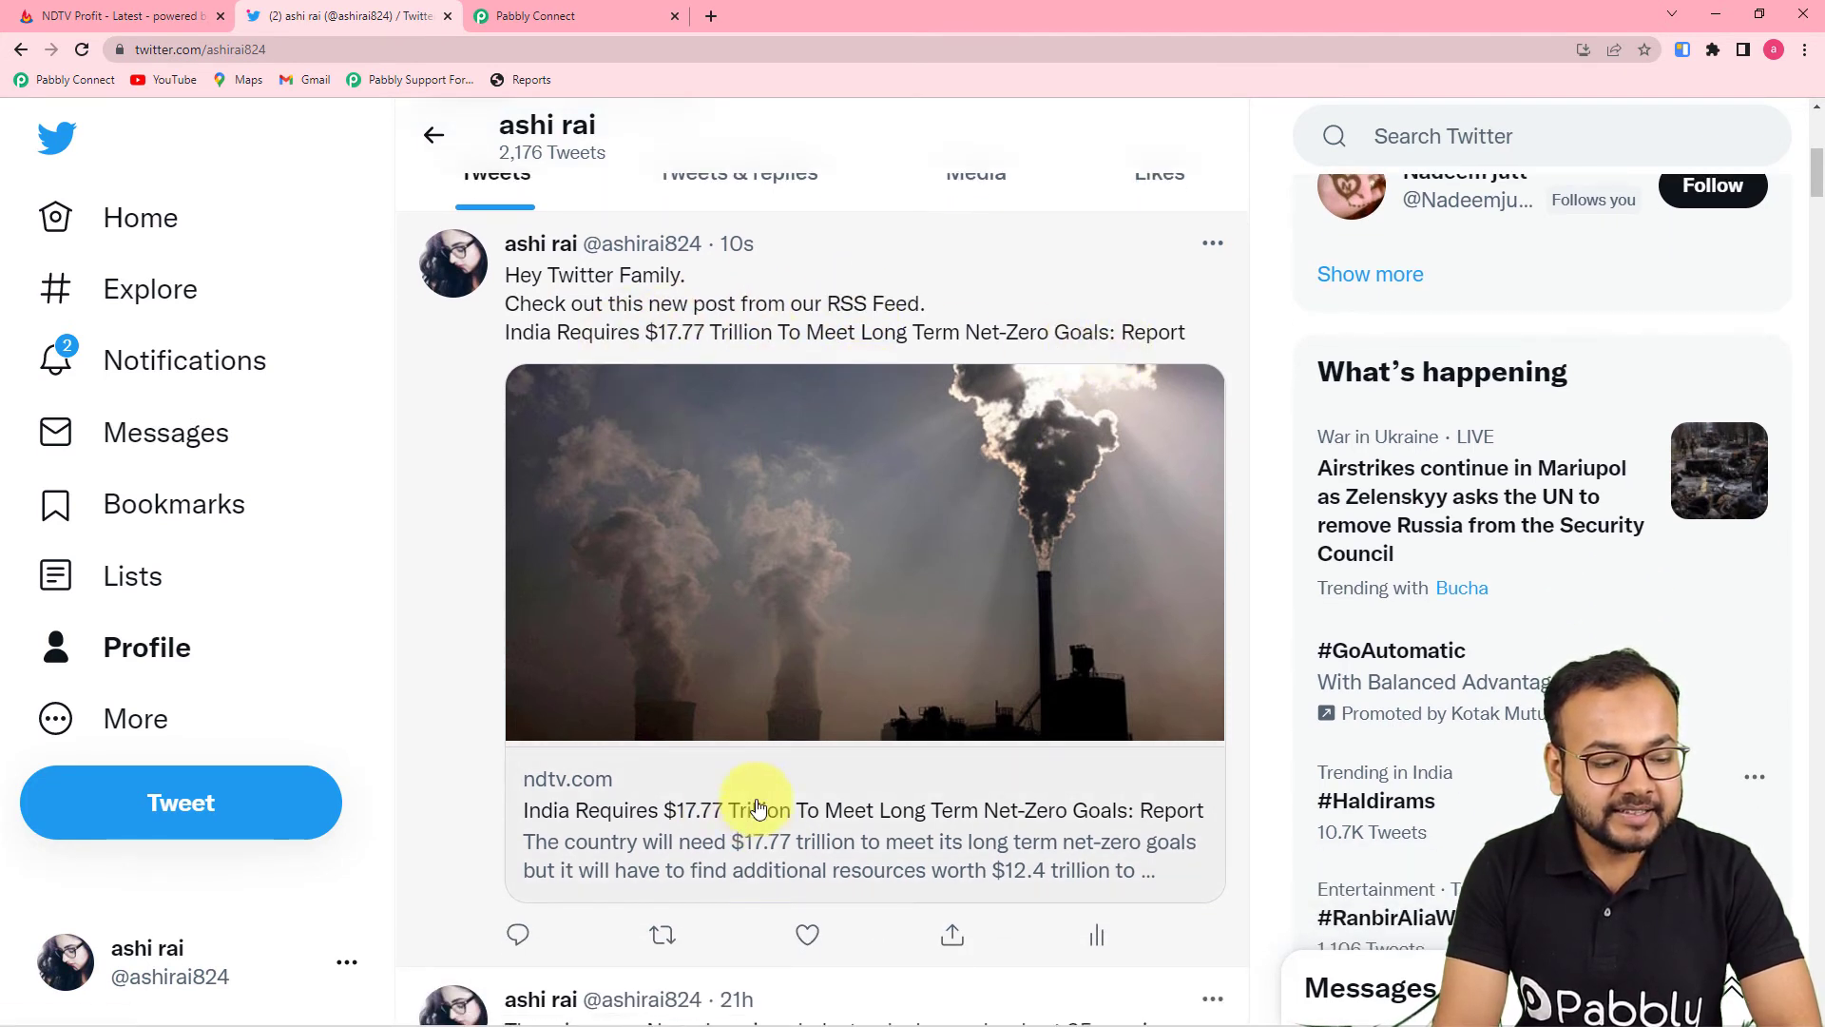
left_click(681, 839)
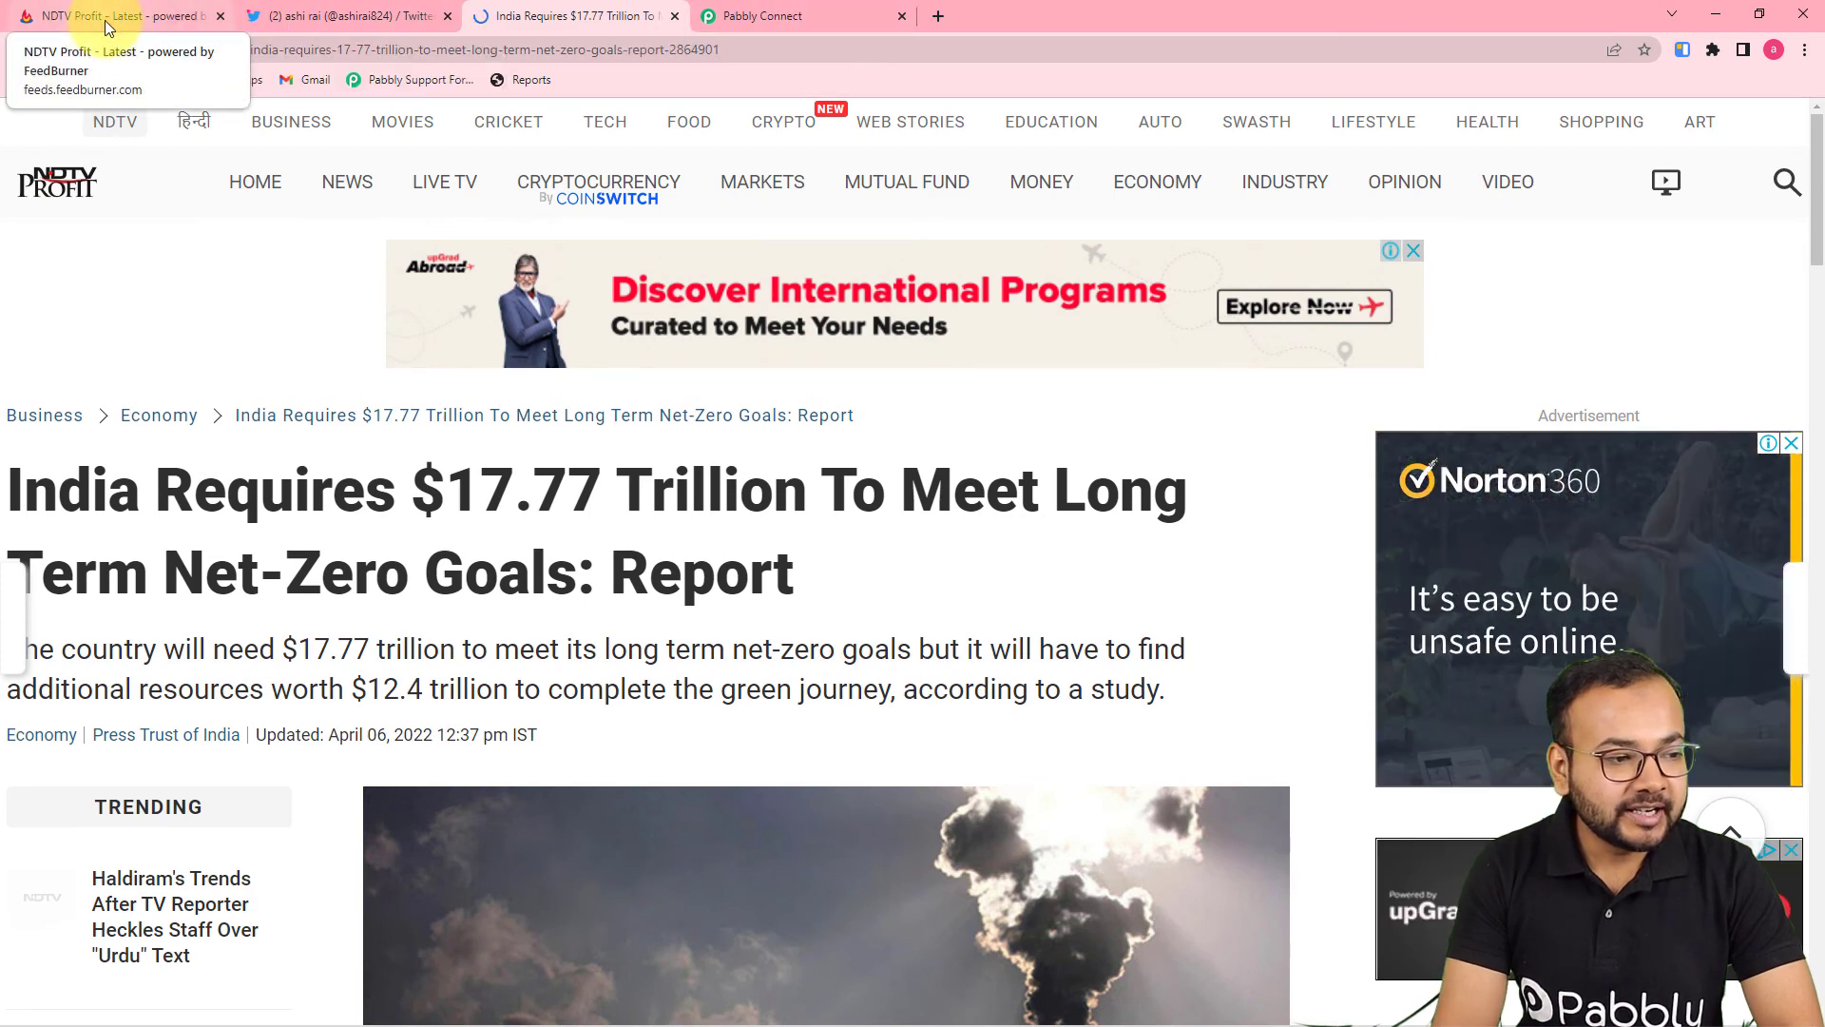
- Open the same article from the NDTV Profit RSS feed to compare it with the tweeted link, and return to the Twitter profile
left_click(106, 26)
left_click(611, 427)
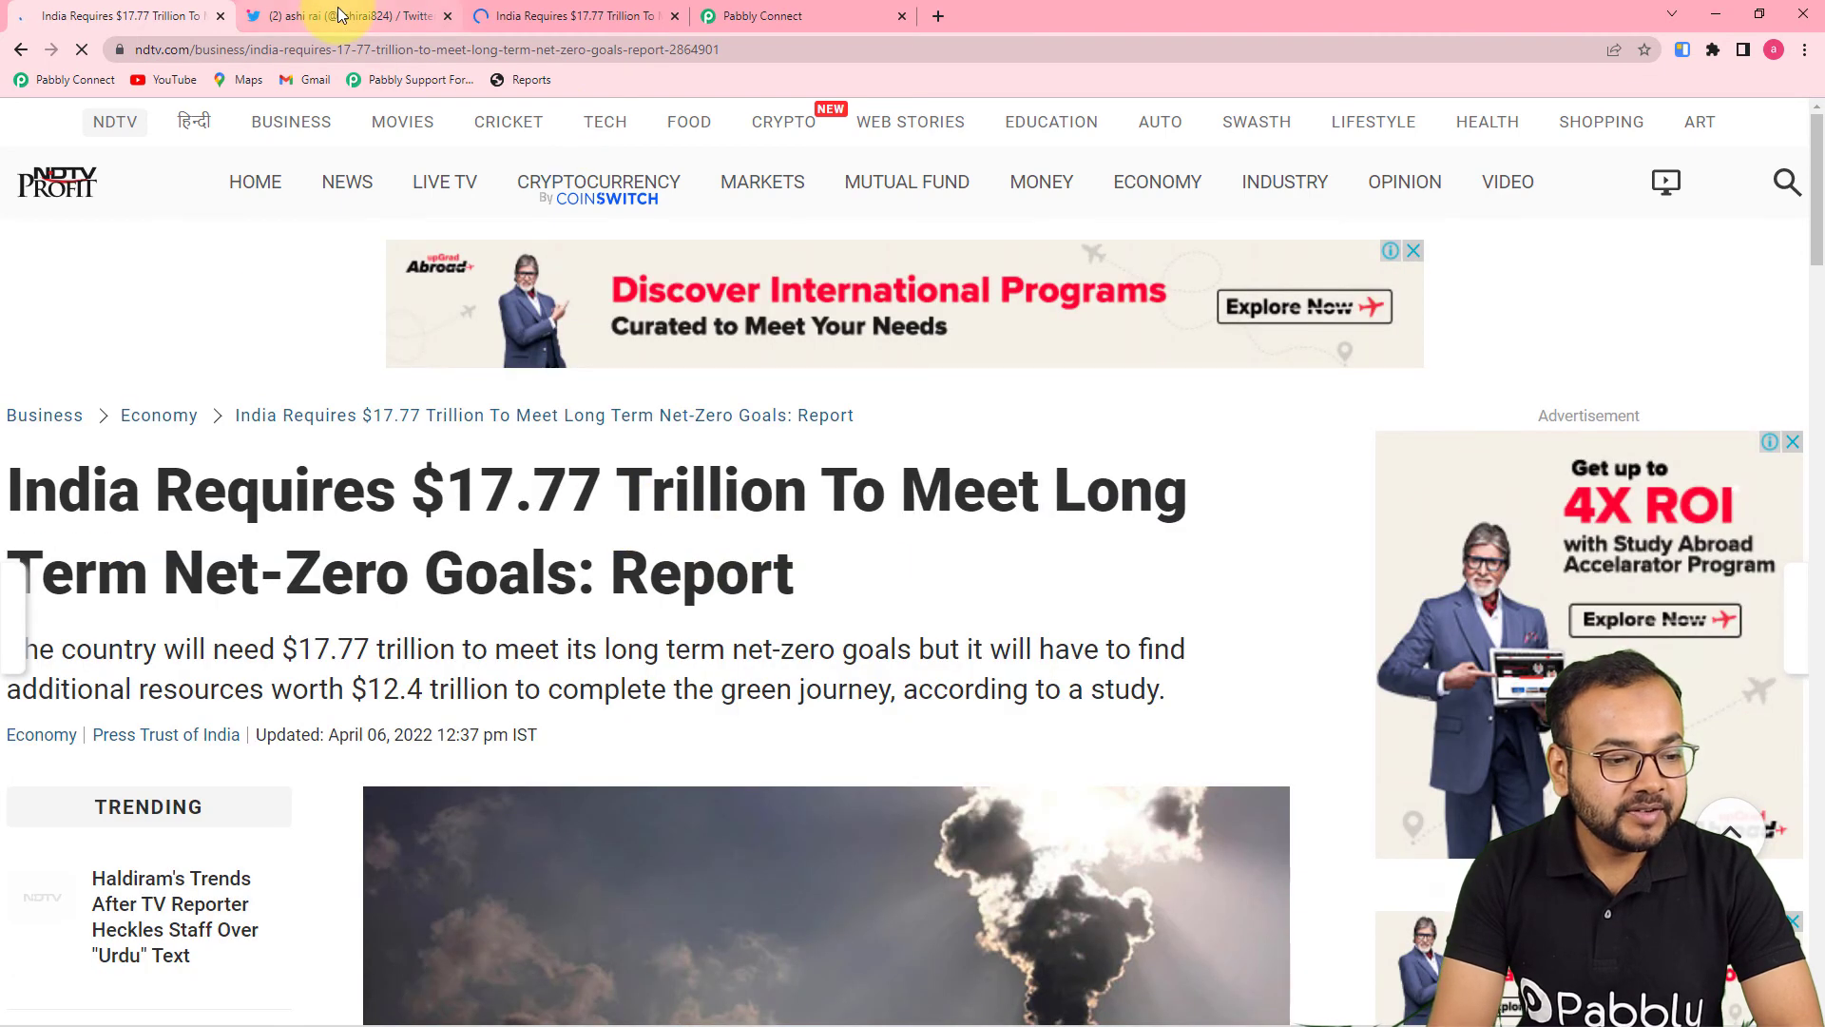
left_click(339, 13)
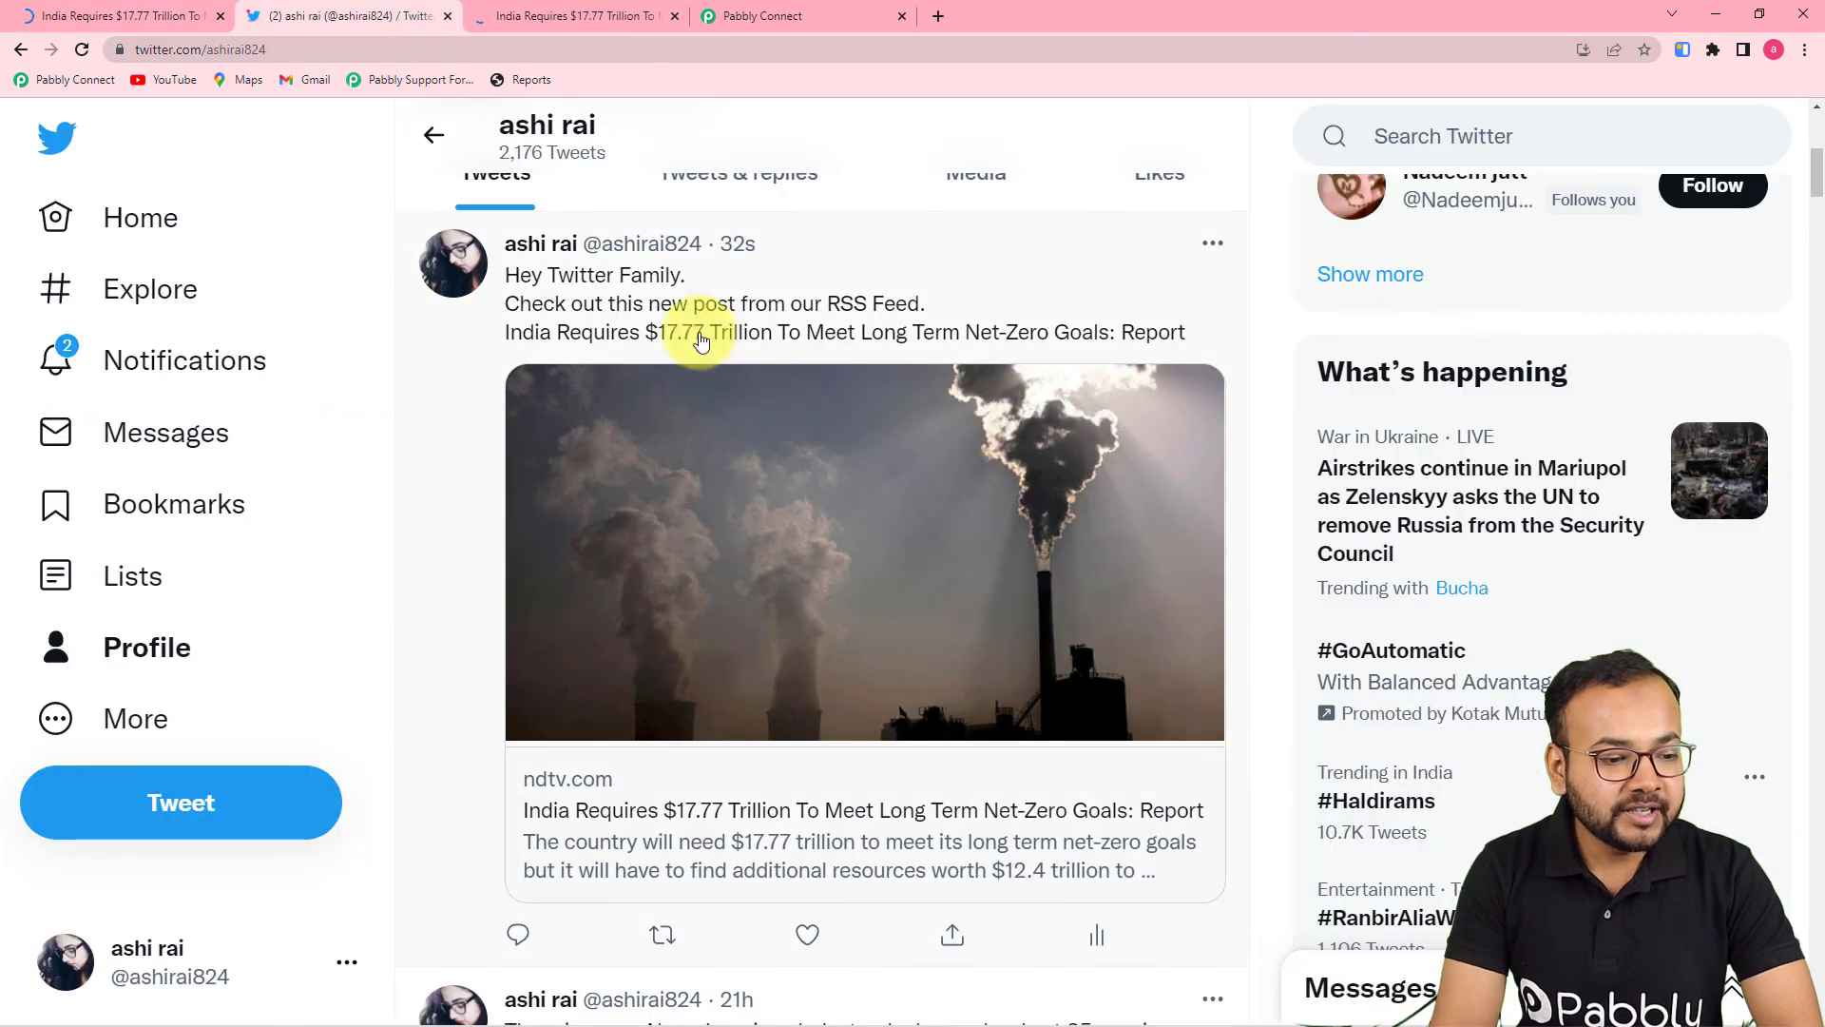
- Switch back to the Pabbly Connect workflow and review the Create Tweet action's test response and mapped message
left_click(773, 16)
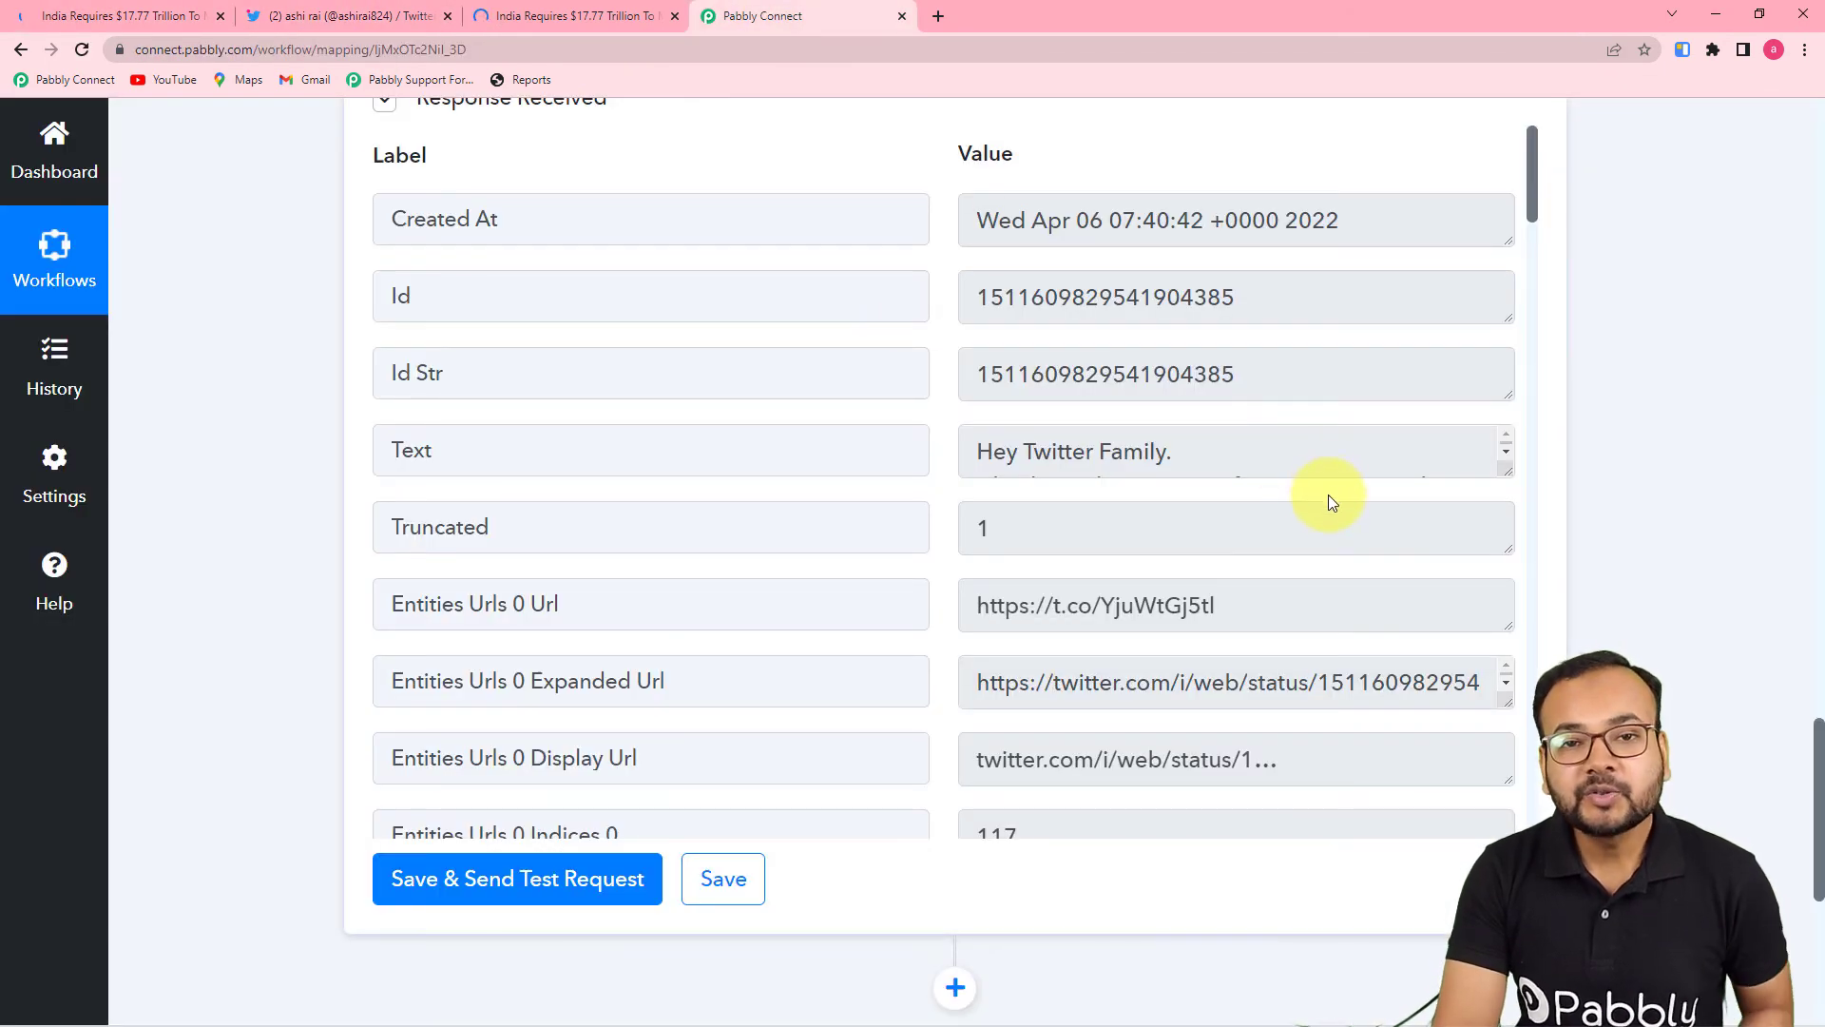
scroll(1259, 618, "up", 1)
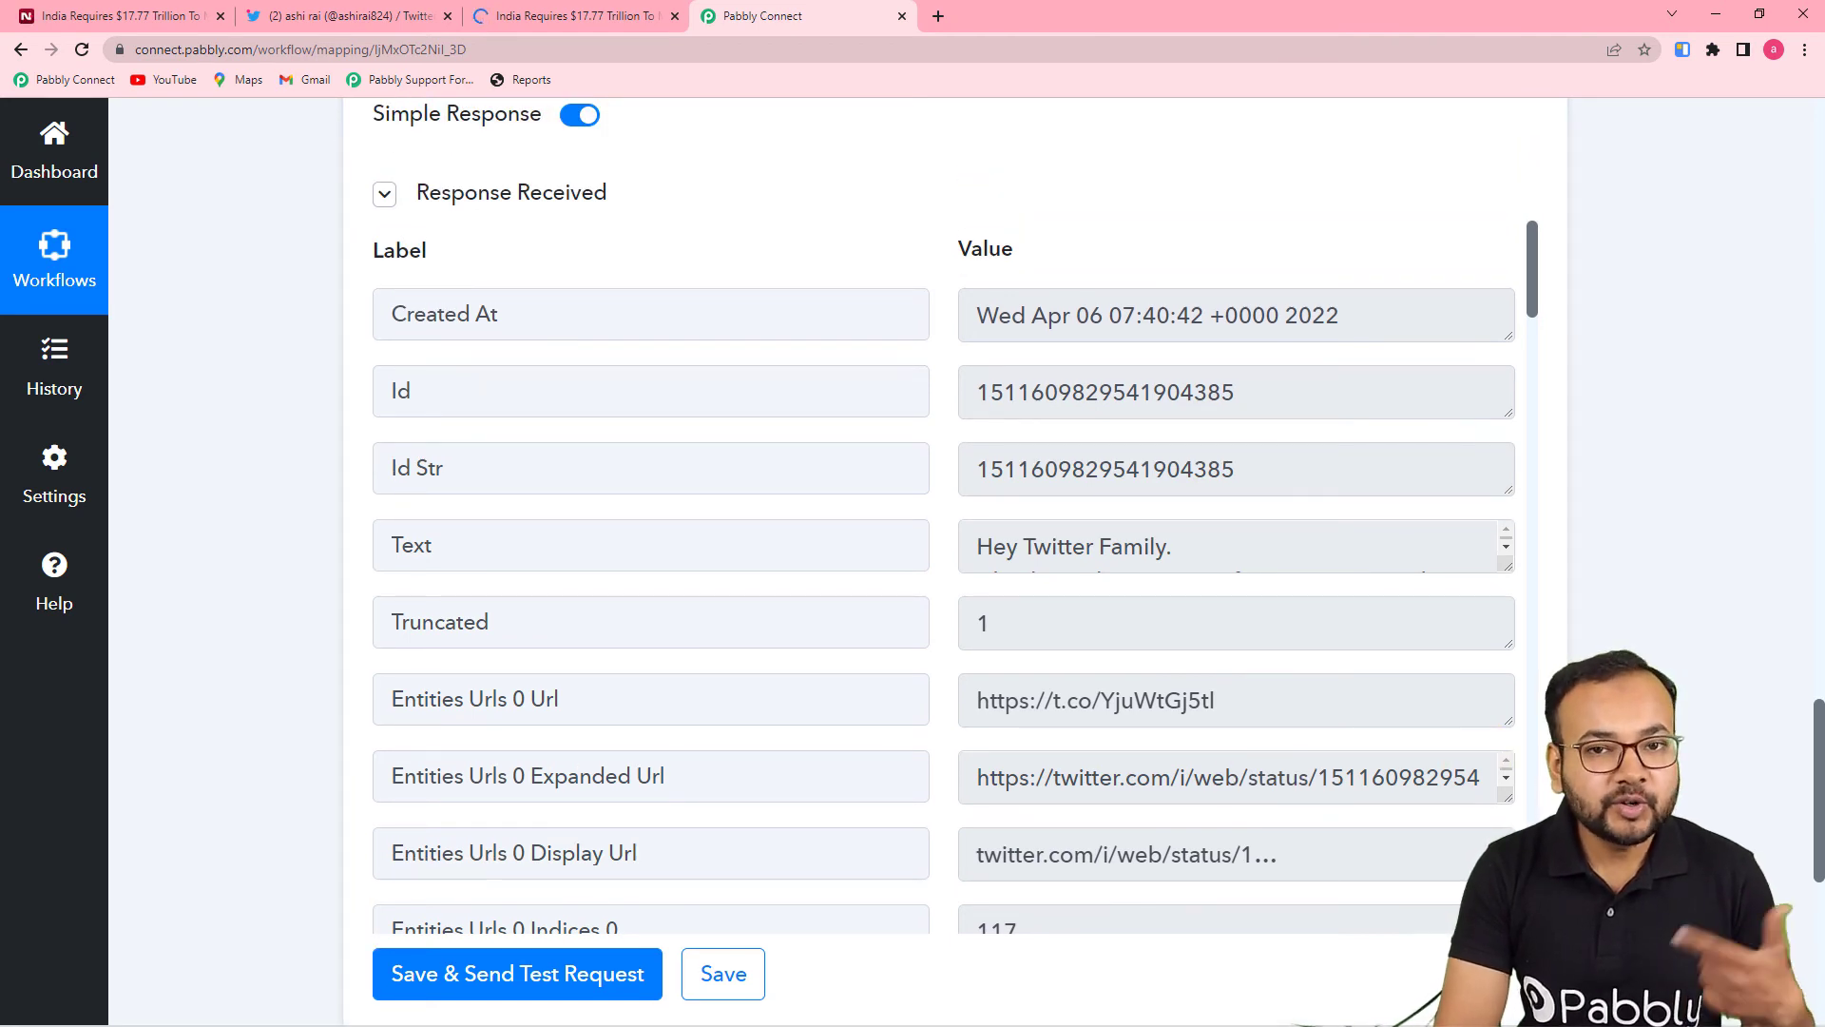
scroll(950, 560, "up", 4)
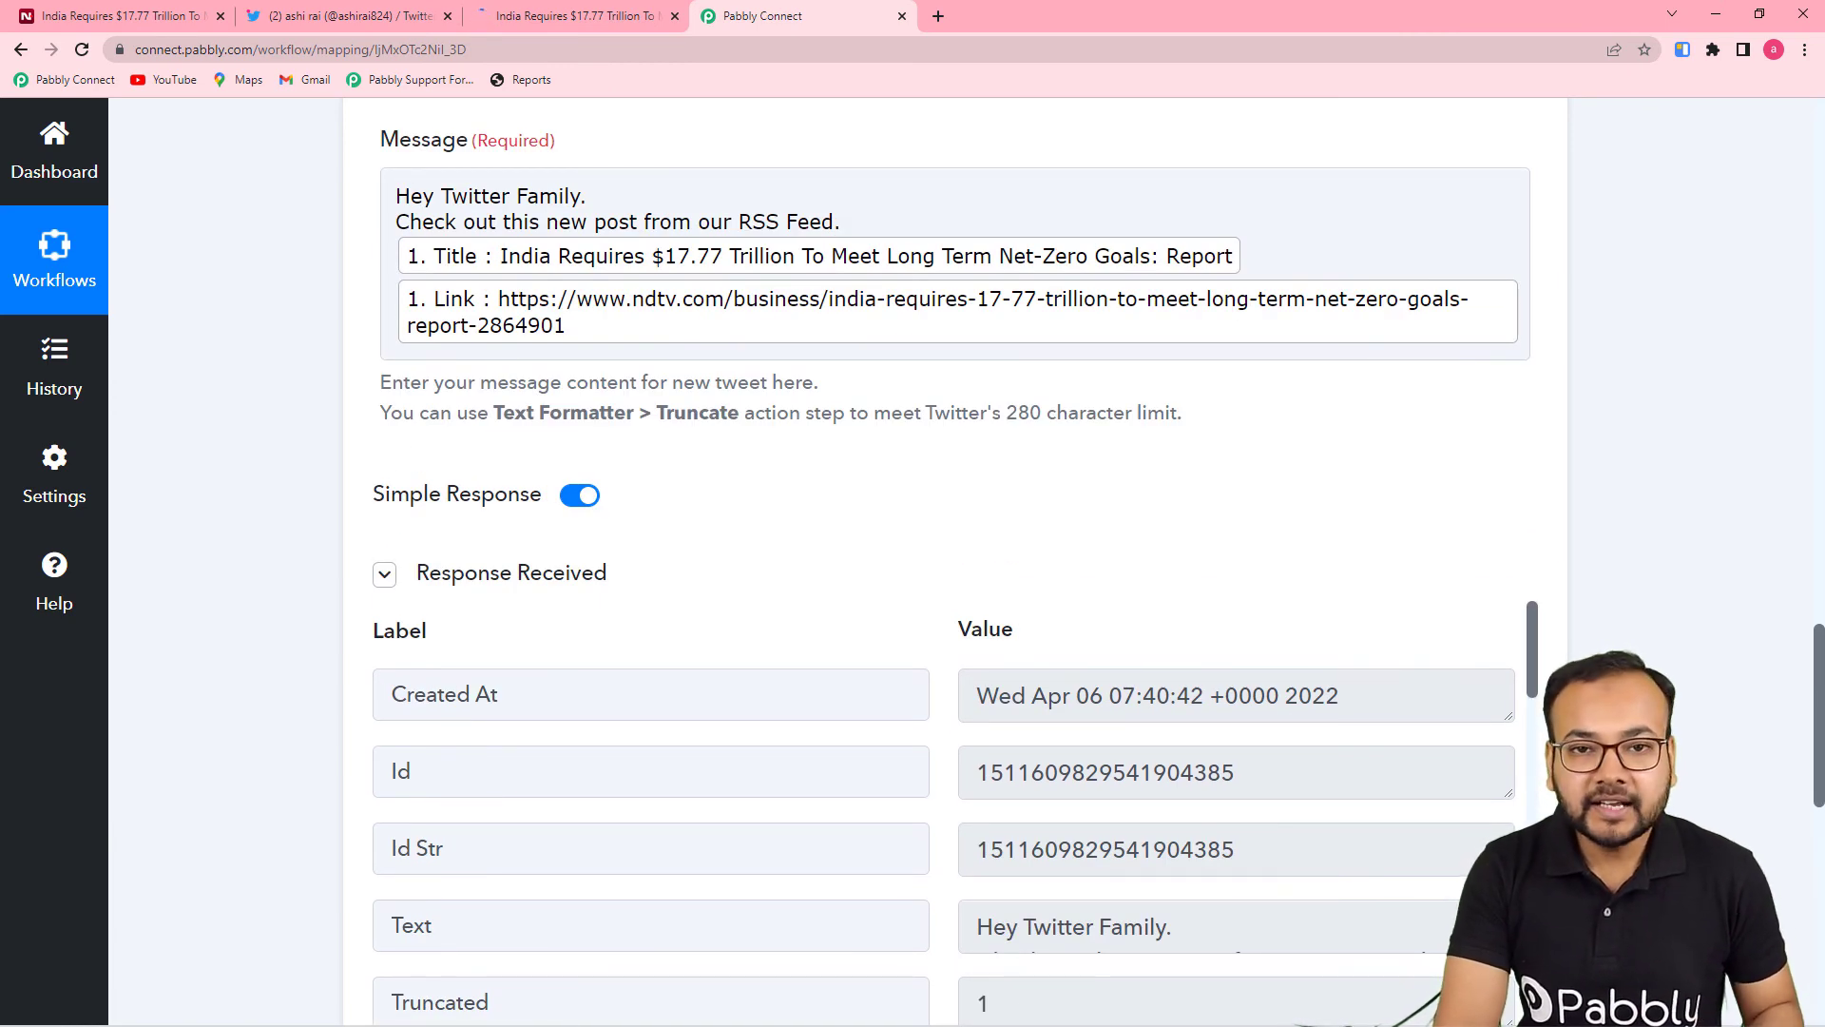
scroll(950, 561, "up", 4)
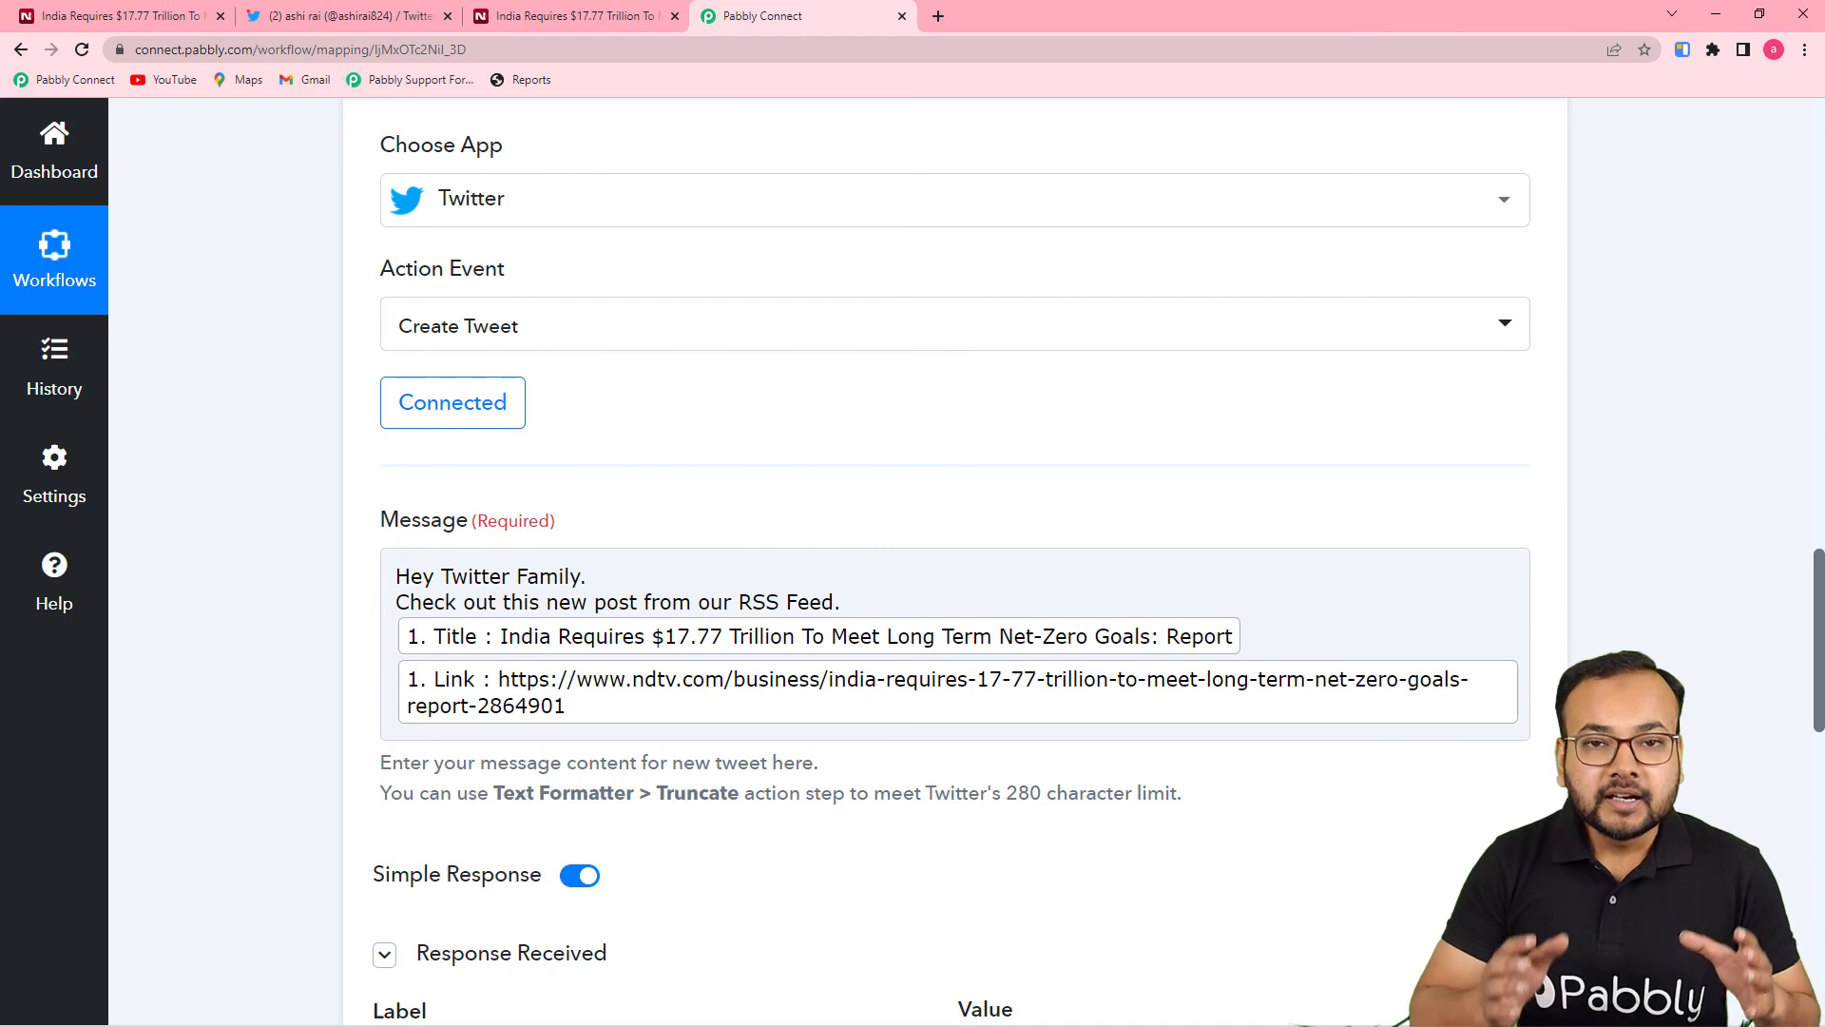